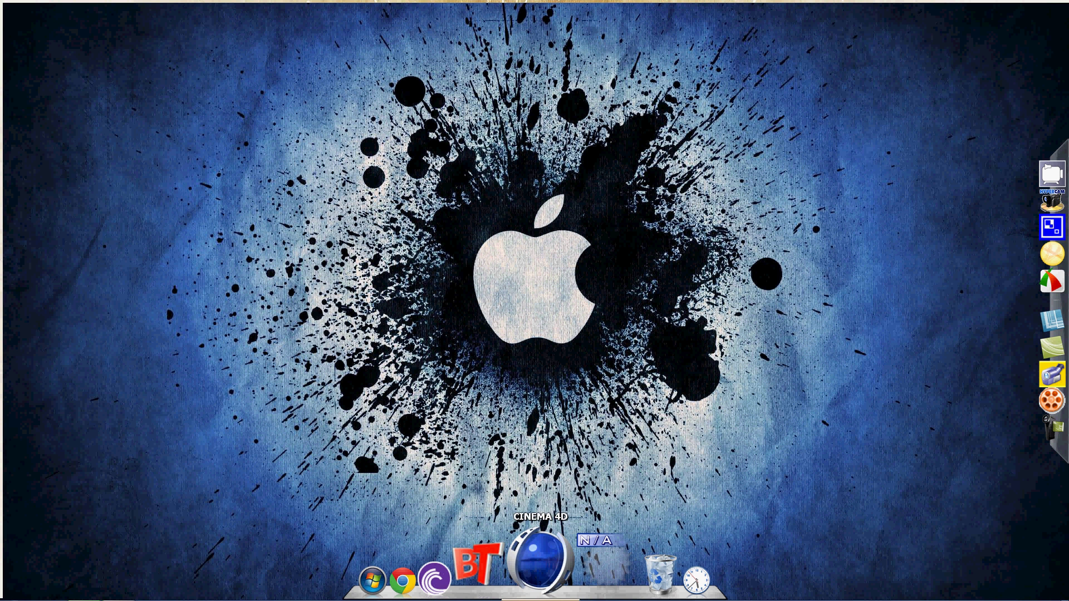
# - Launch CINEMA 4D
pyautogui.click(540, 566)
pyautogui.moveTo(641, 285); pyautogui.dragTo(570, 186)
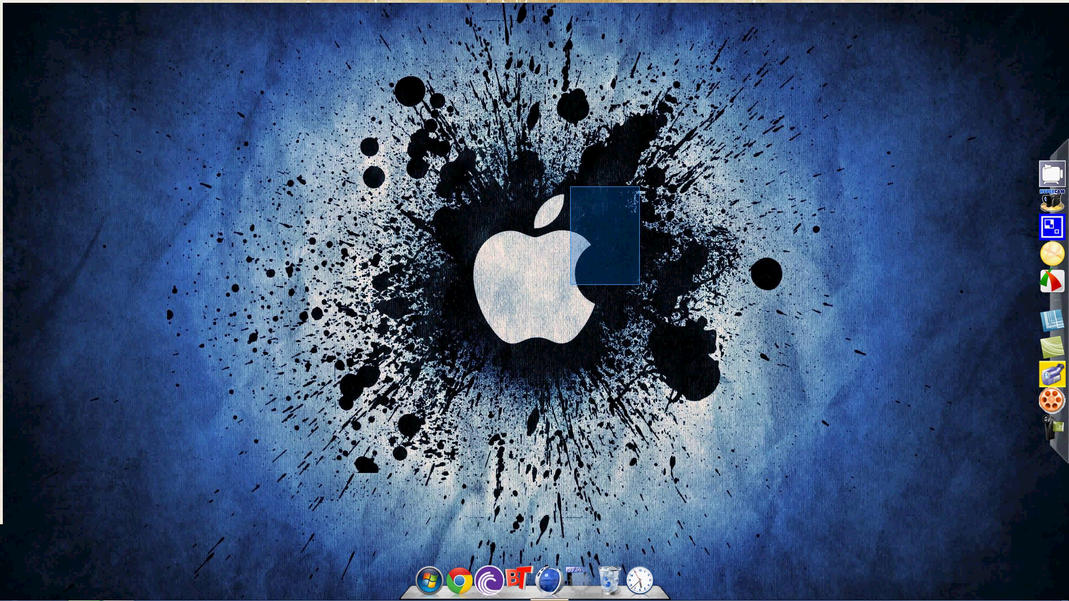
pyautogui.moveTo(409, 134); pyautogui.dragTo(368, 210)
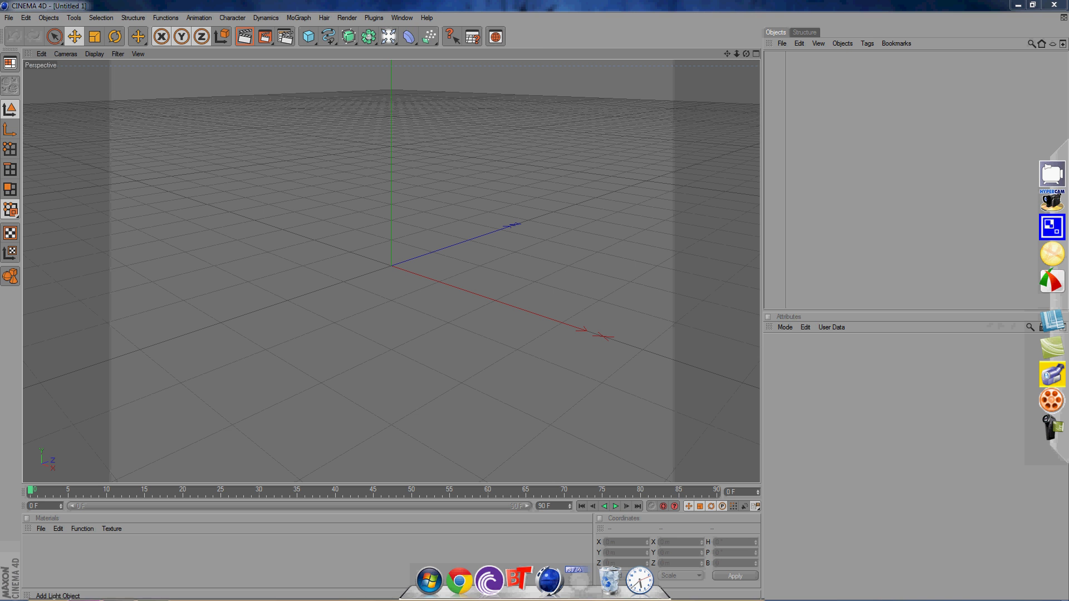
# - Add a Floor object and set its scale to 99999 in X and 10000000 in Z
pyautogui.click(392, 38)
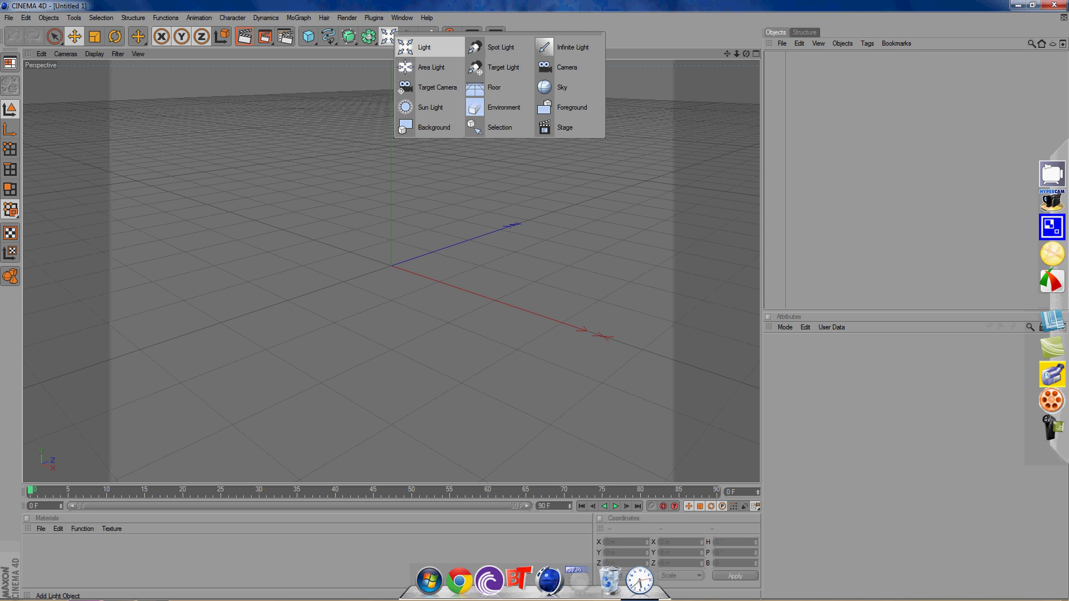
pyautogui.click(475, 87)
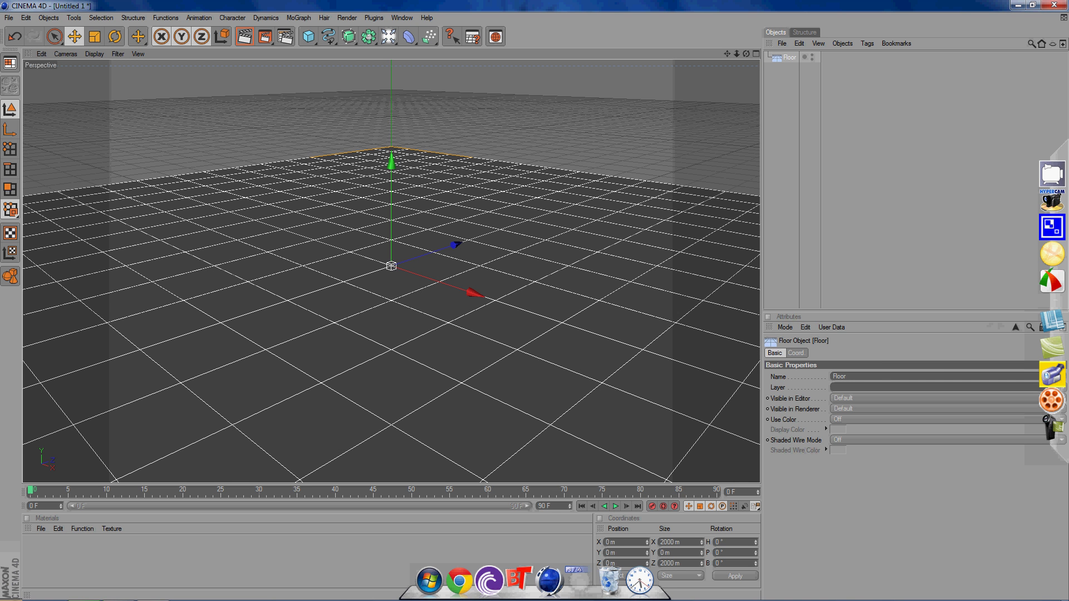
pyautogui.click(797, 353)
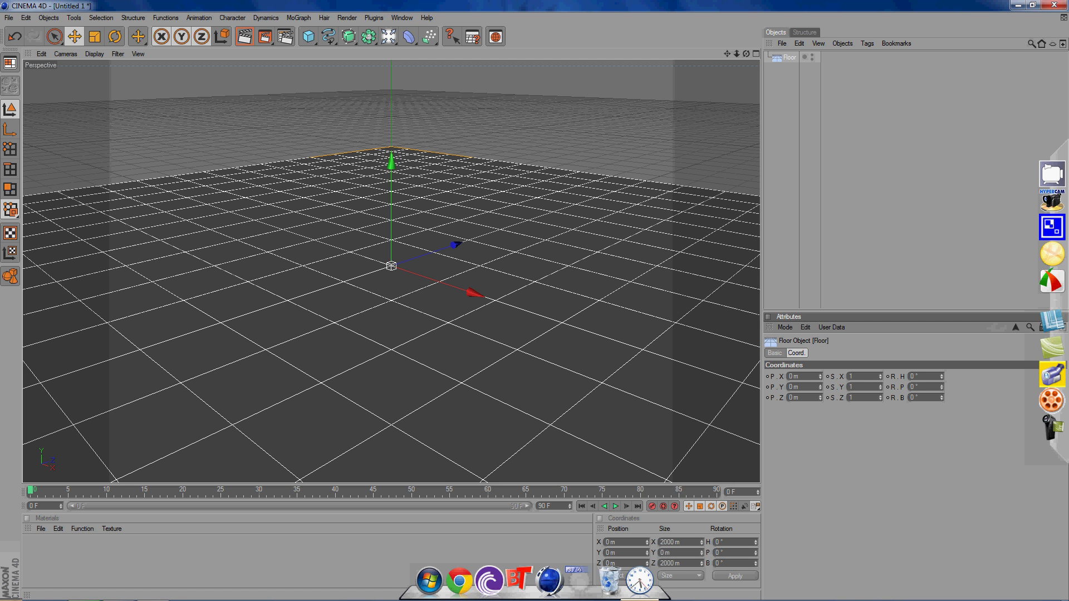
pyautogui.press('BackSpace')
pyautogui.write('99999')
pyautogui.press('Return')
pyautogui.click(853, 387)
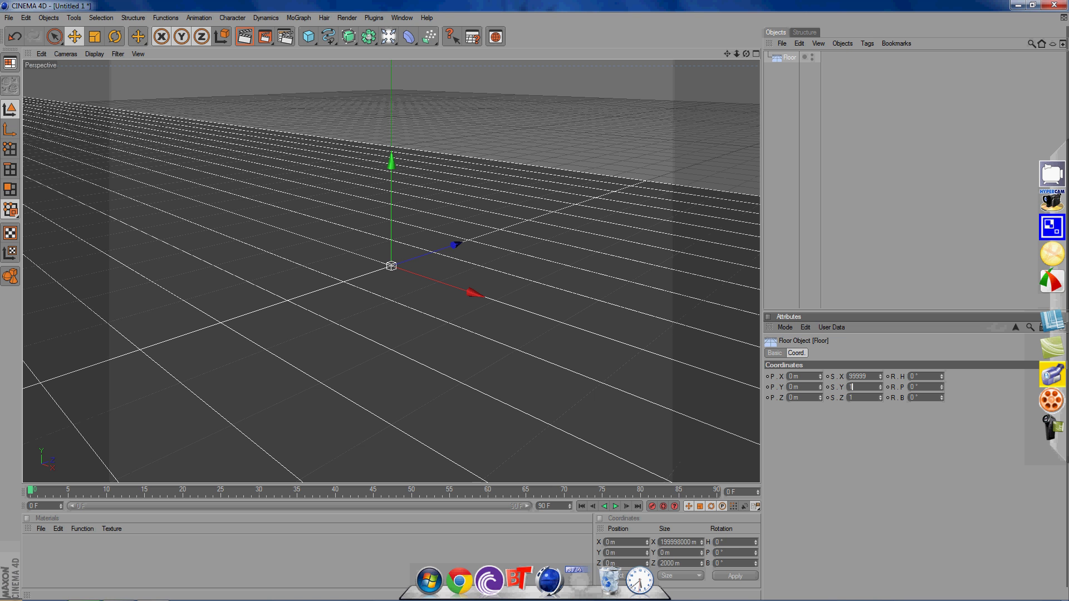
pyautogui.click(849, 398)
pyautogui.write('10000000')
pyautogui.press('Return')
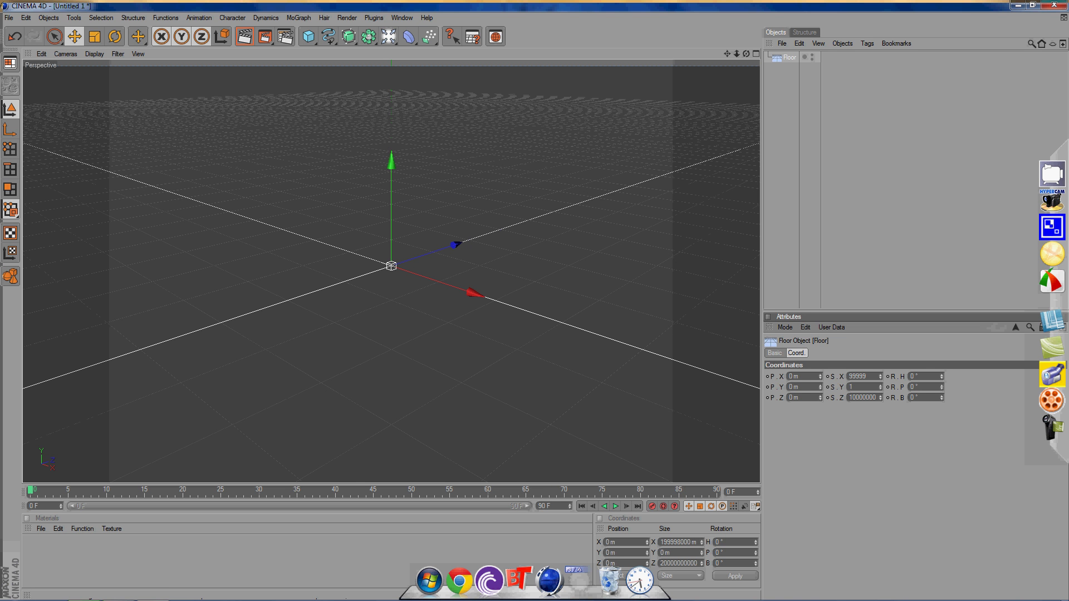
# - Create a teal material by lowering its red value to 88 and apply it to the floor
pyautogui.doubleClick(223, 557)
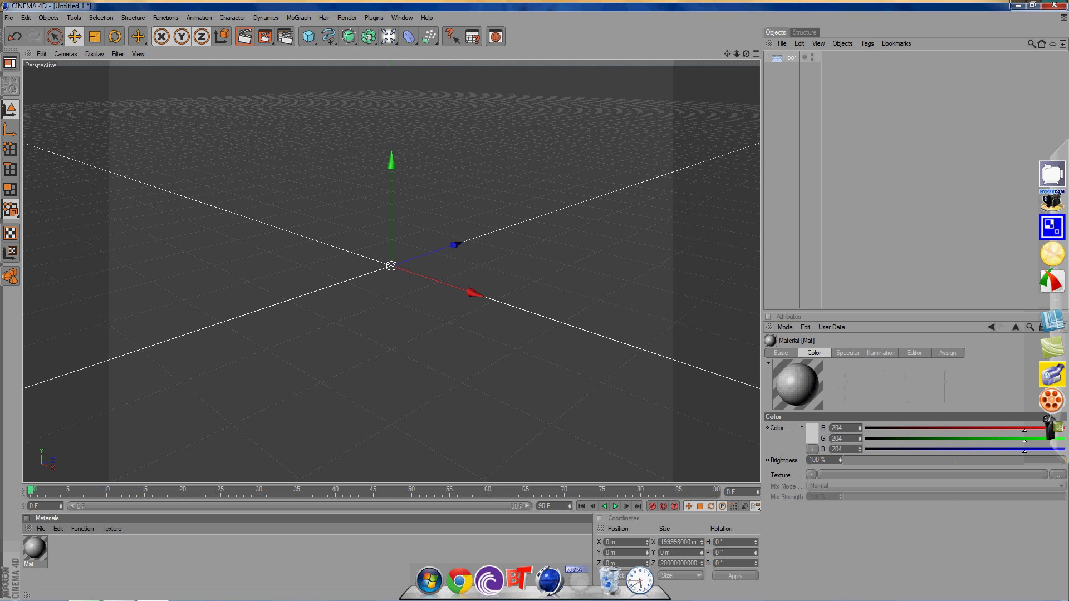
pyautogui.doubleClick(35, 549)
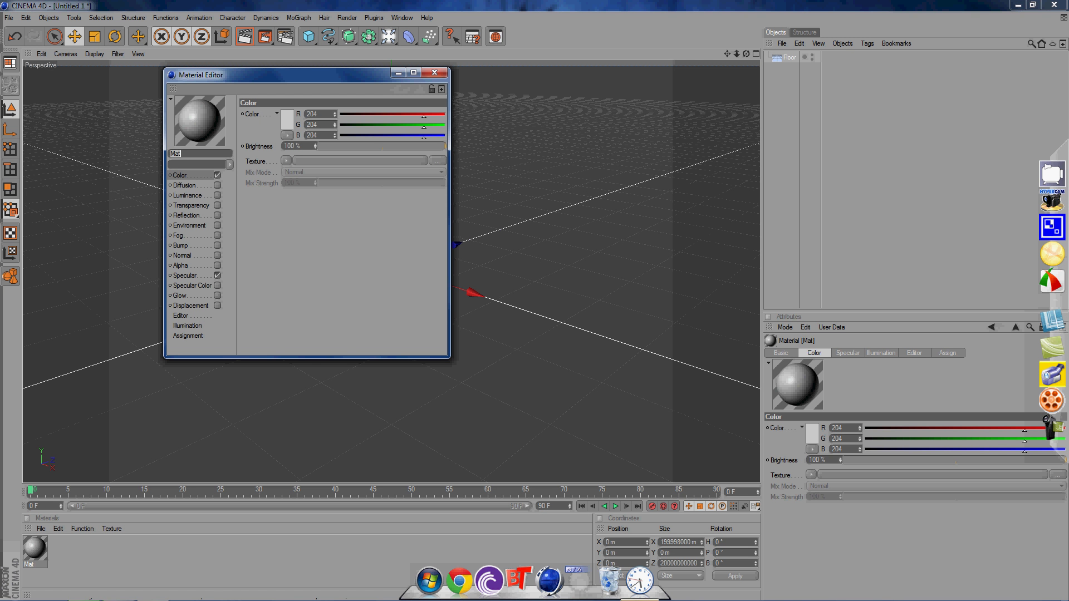
pyautogui.click(377, 115)
pyautogui.click(434, 73)
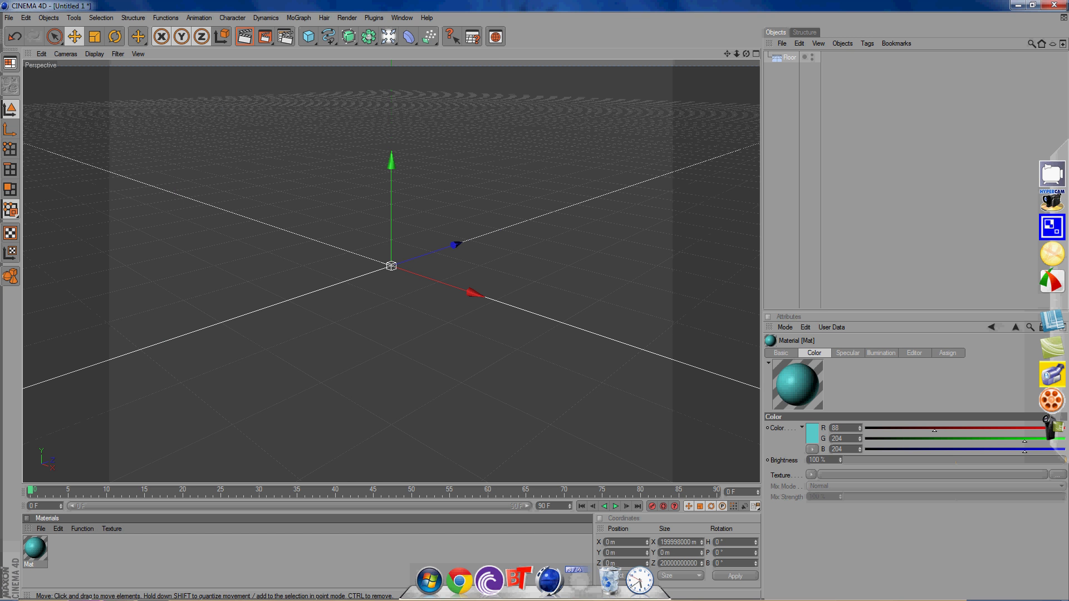
pyautogui.moveTo(35, 548); pyautogui.dragTo(222, 362)
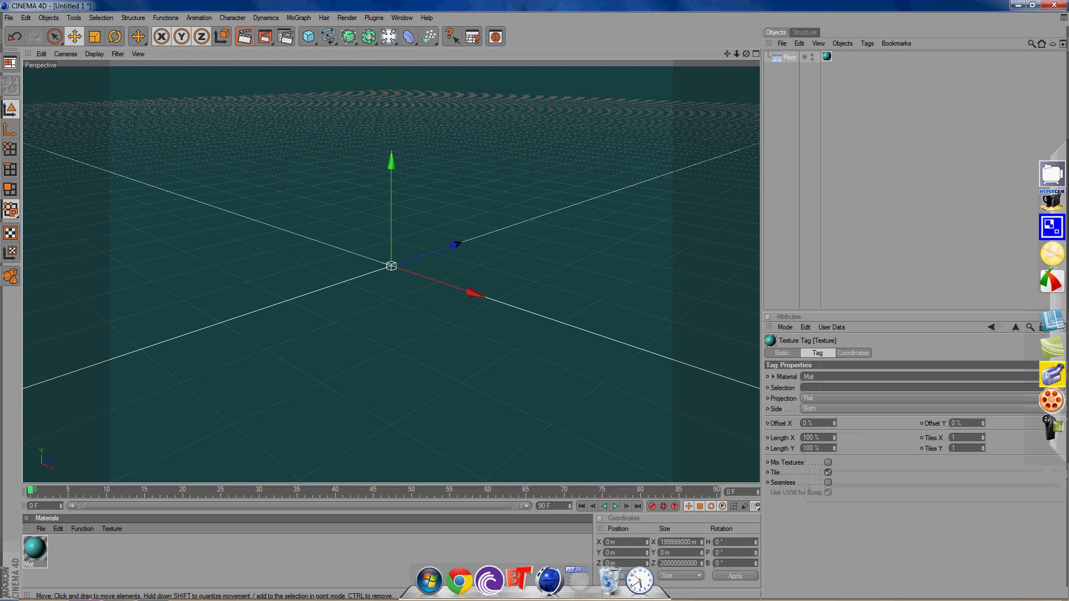
# - Test-render the scene before and after moving the floor up by about 17 m
pyautogui.click(265, 36)
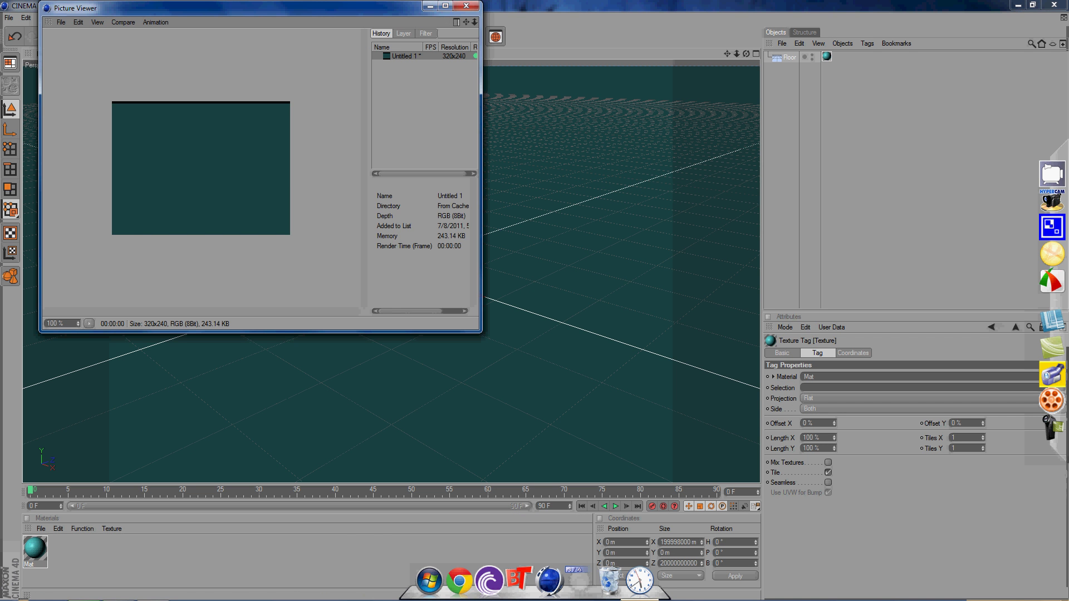
pyautogui.click(466, 6)
pyautogui.moveTo(391, 267); pyautogui.dragTo(394, 255)
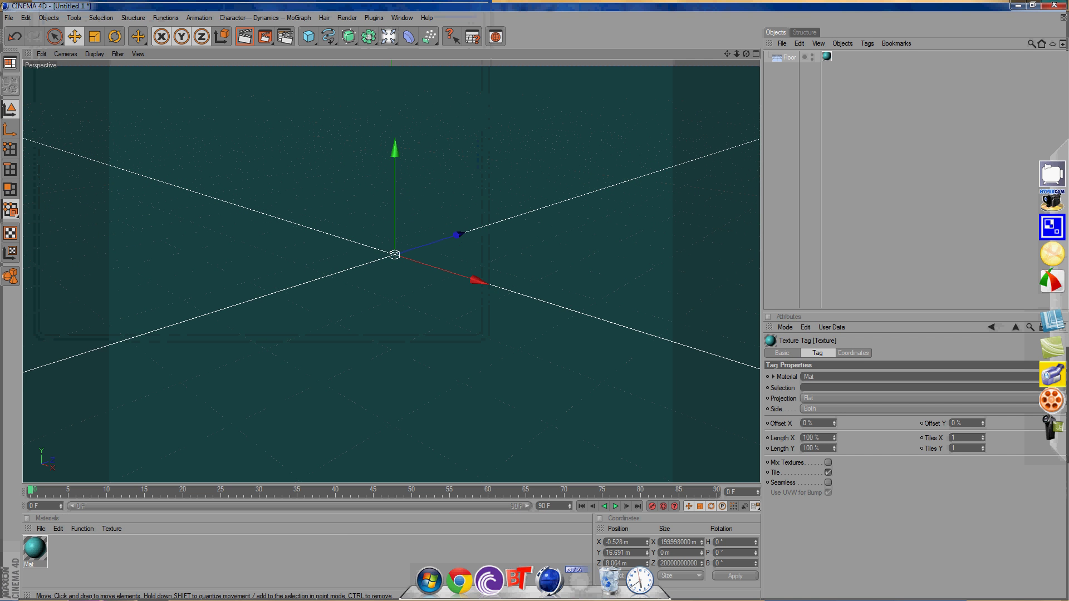
pyautogui.click(265, 36)
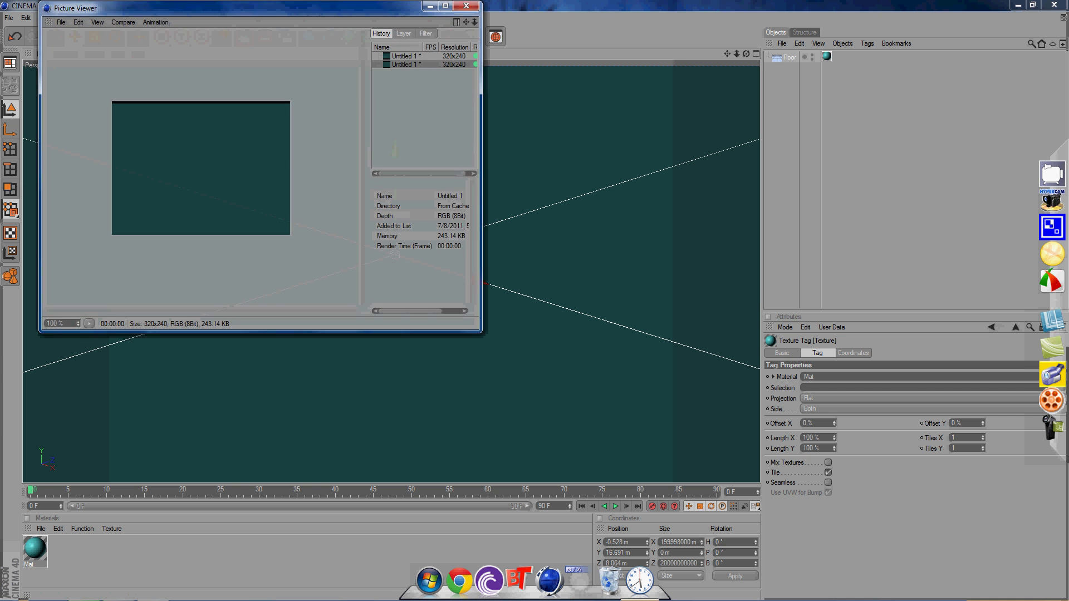
pyautogui.click(467, 5)
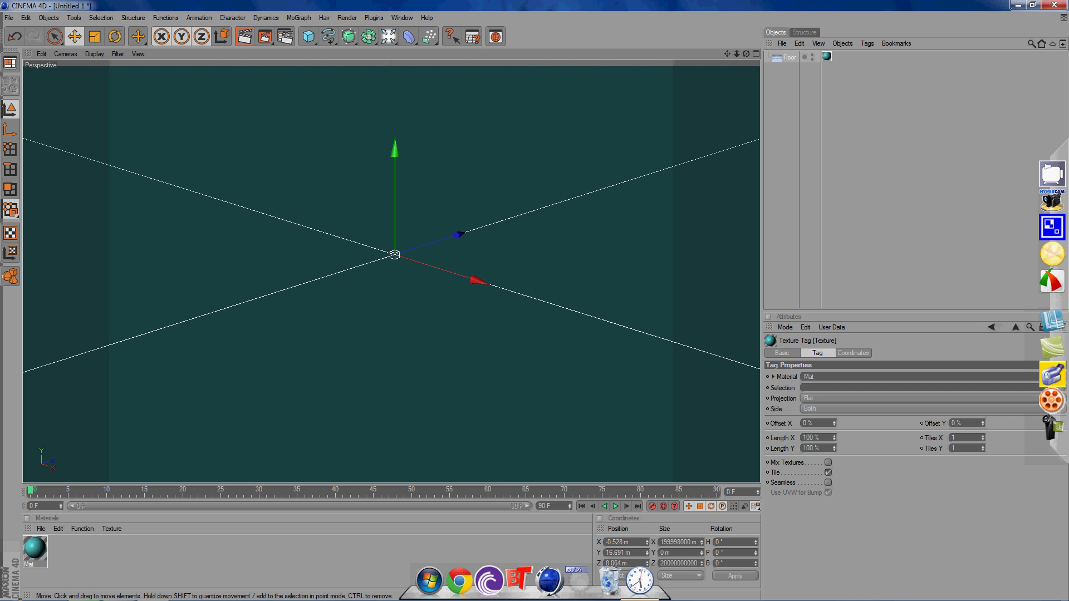
# - Add a Text spline and raise it about 24 m along the Y axis
pyautogui.click(329, 36)
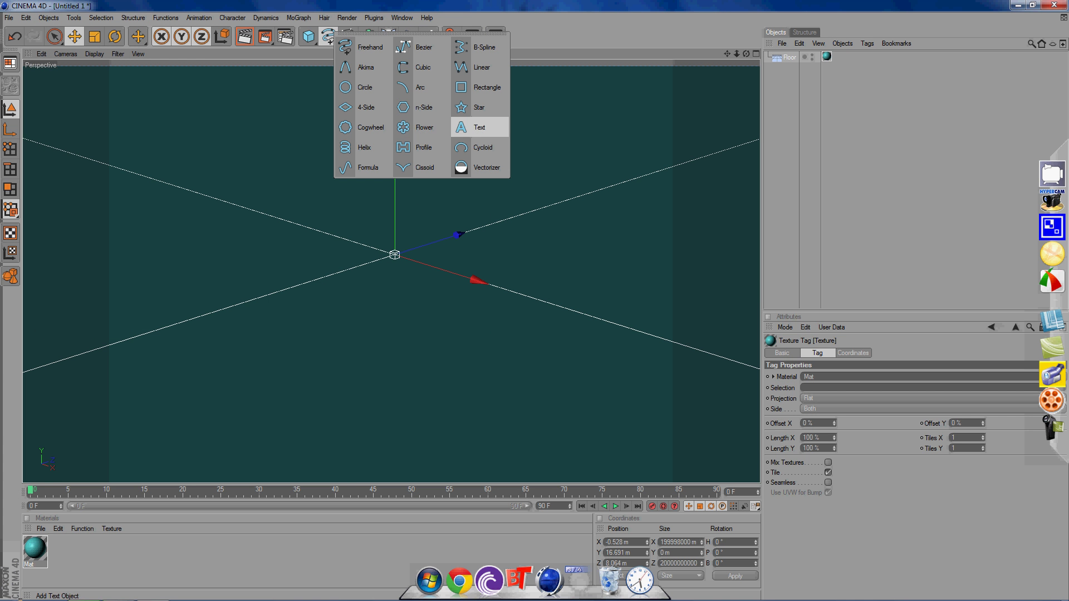
pyautogui.click(479, 127)
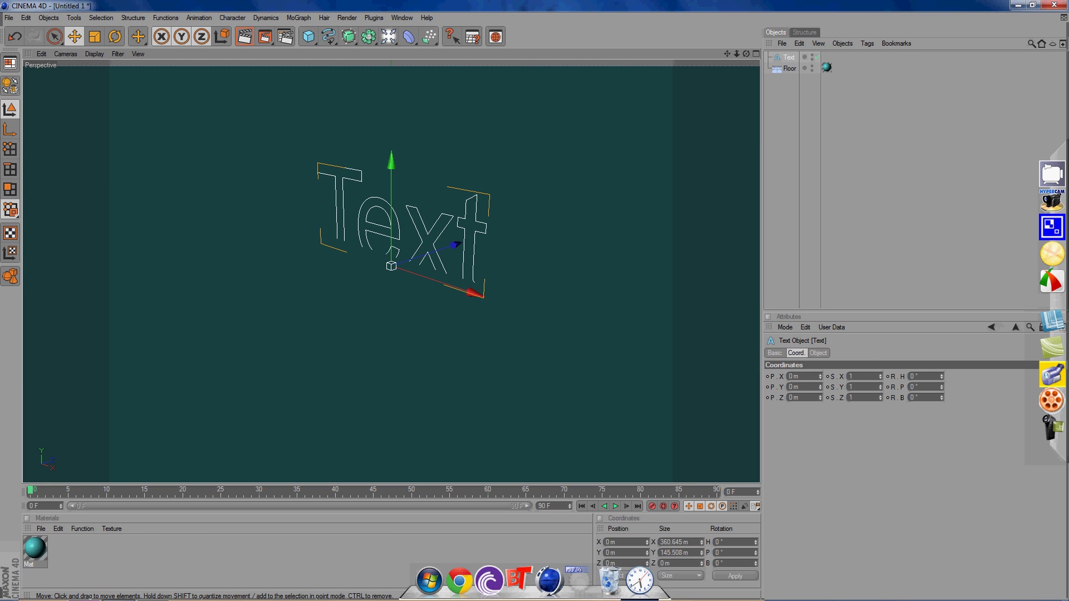
pyautogui.moveTo(392, 162); pyautogui.dragTo(391, 146)
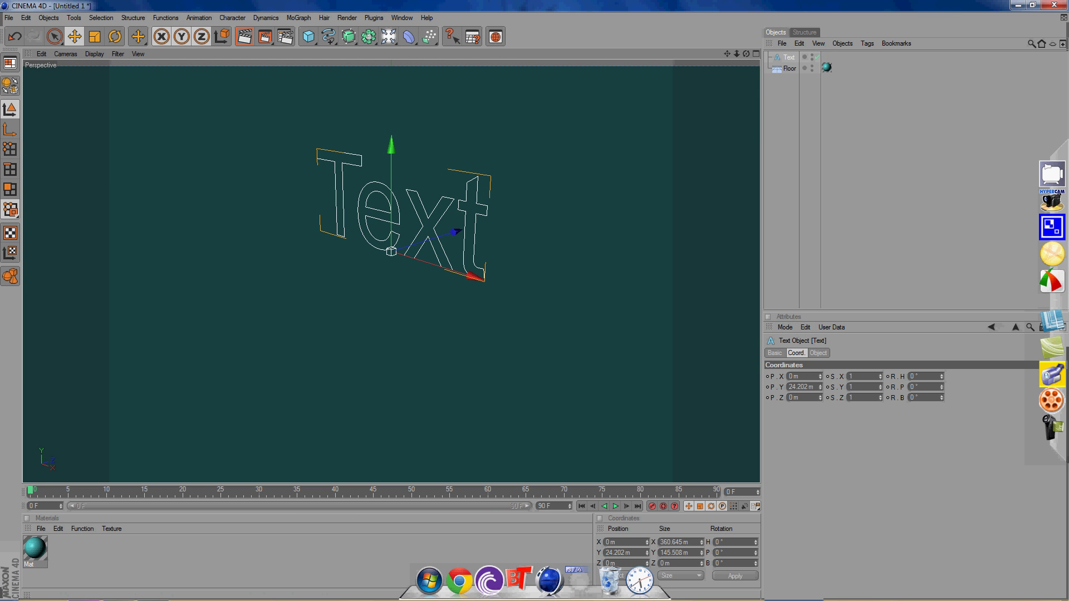
# - Change the text spline's content to "Hello"
pyautogui.moveTo(746, 54); pyautogui.dragTo(779, 55)
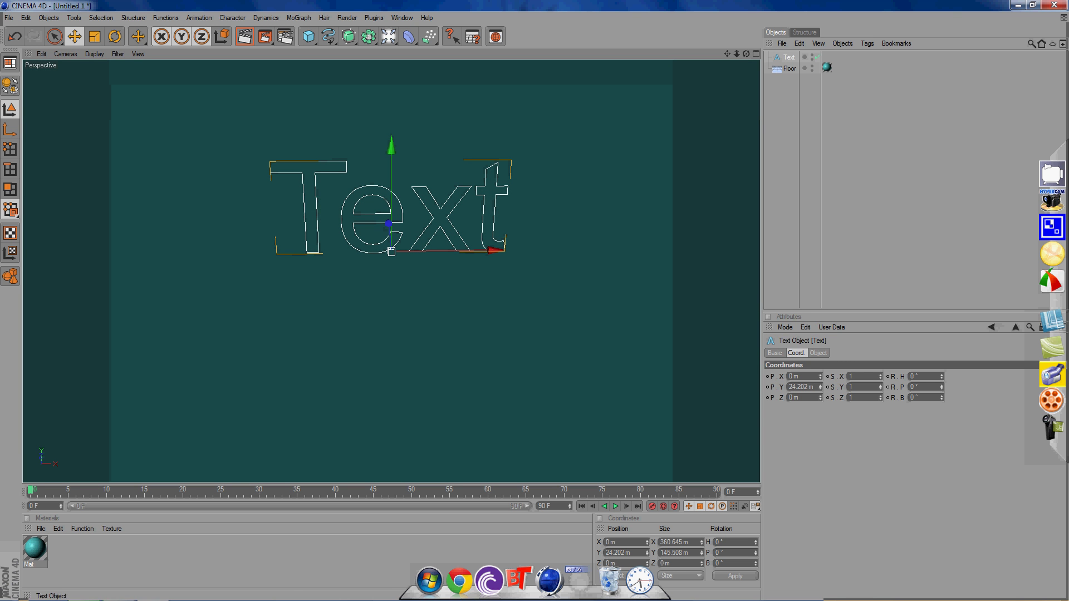
pyautogui.click(818, 353)
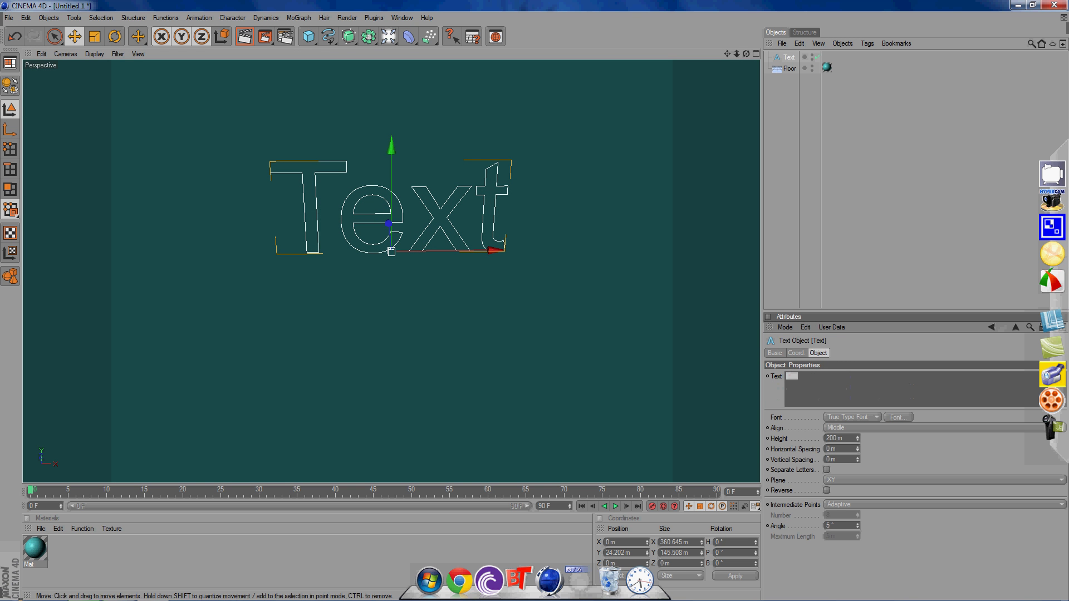
pyautogui.press('BackSpace')
pyautogui.write('Hello')
pyautogui.click(896, 178)
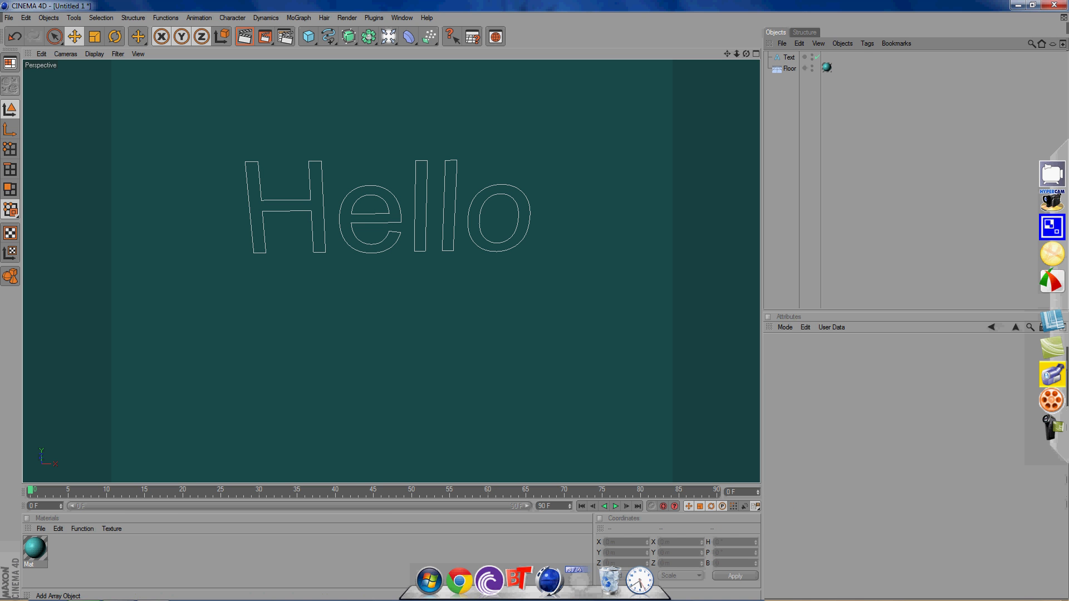
# - Add an Extrude NURBS object and make the text spline its child
pyautogui.click(348, 36)
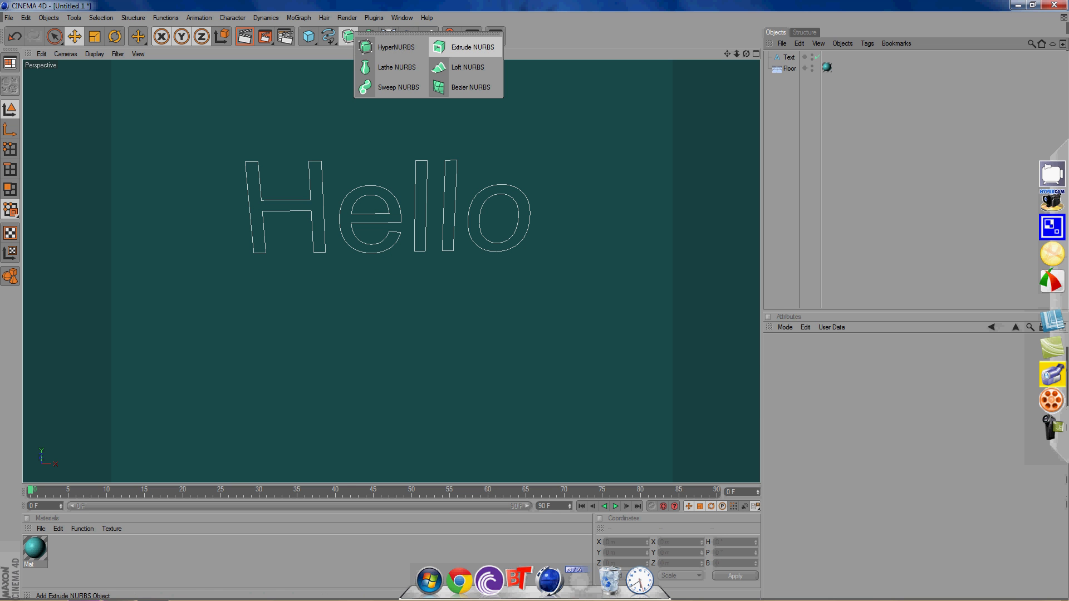
pyautogui.click(472, 47)
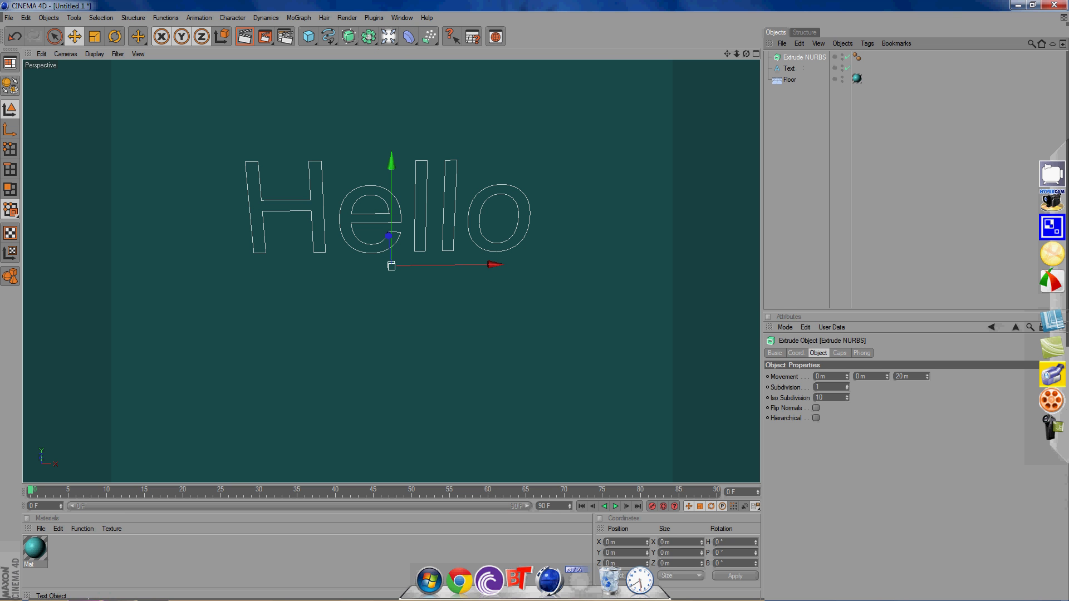
pyautogui.click(789, 68)
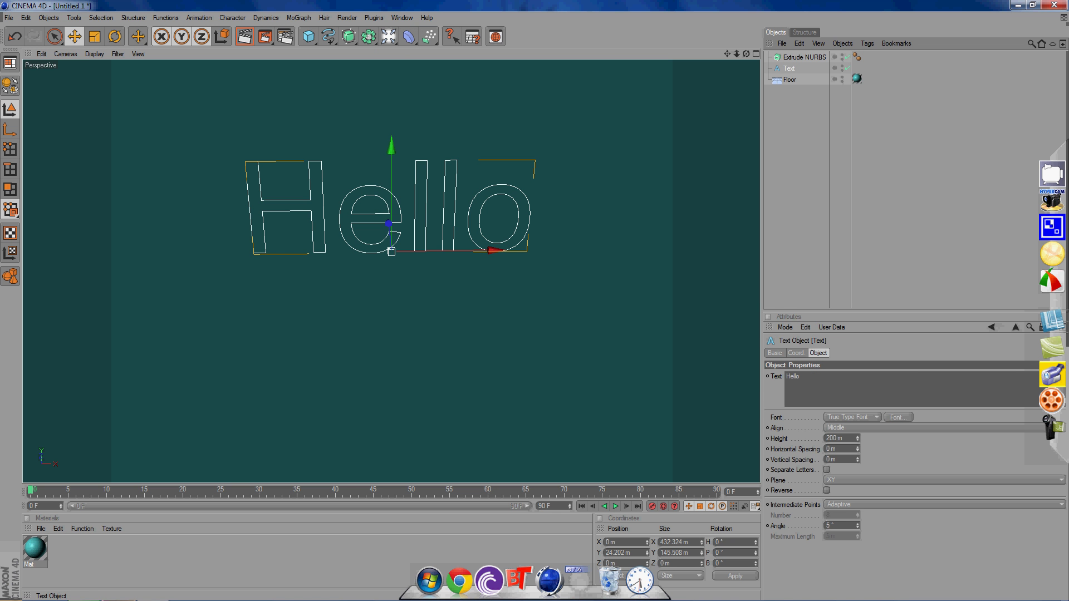
pyautogui.moveTo(789, 68); pyautogui.dragTo(803, 58)
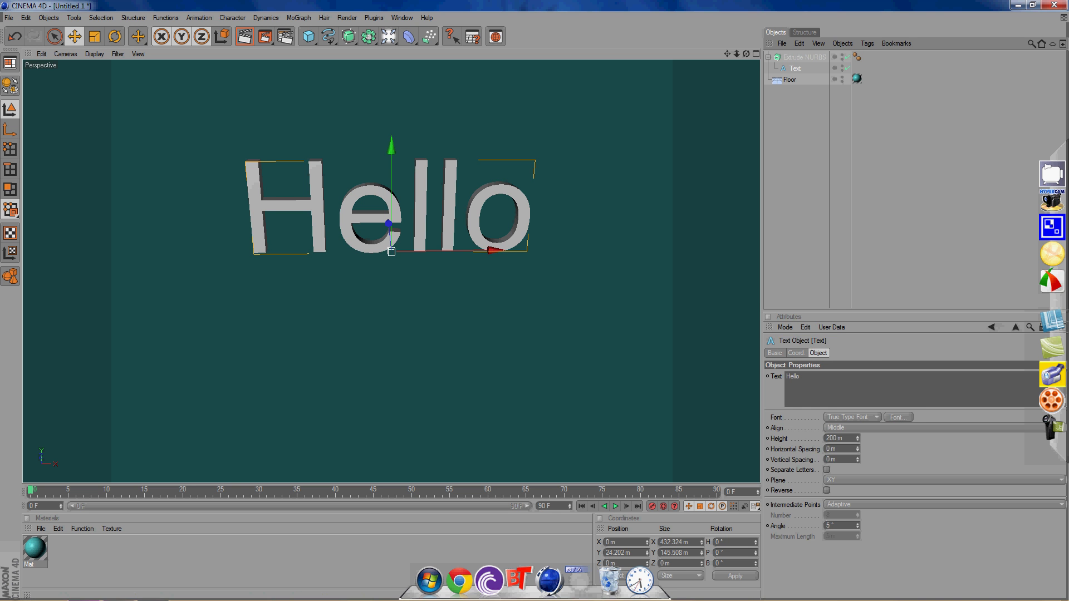
# - Set the extrusion's start and end to Fillet Cap, each with a radius of 10 m
pyautogui.click(803, 57)
pyautogui.click(839, 353)
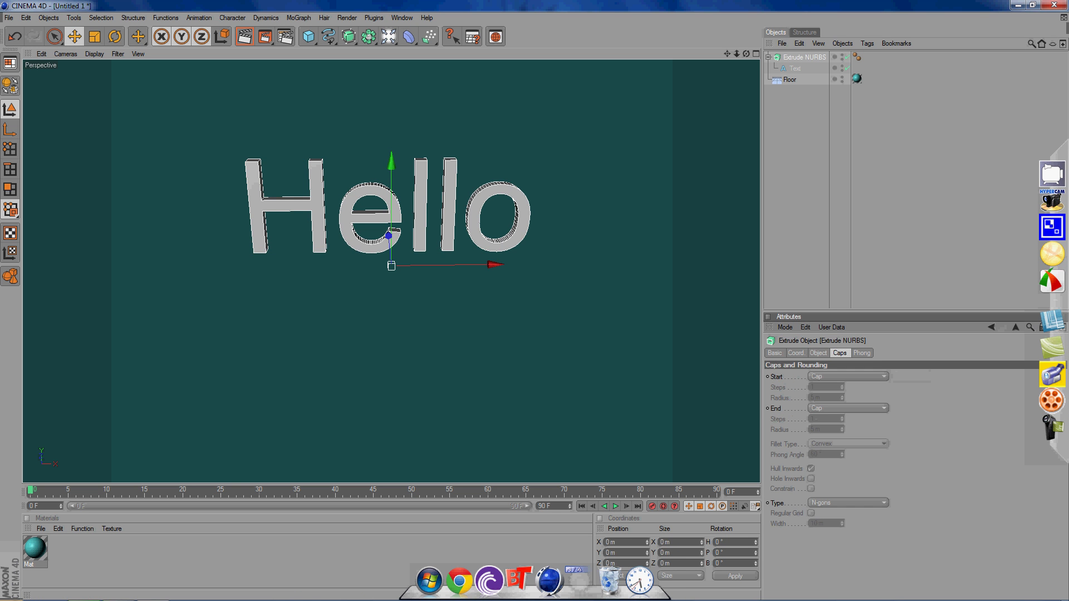
pyautogui.click(848, 376)
pyautogui.click(824, 419)
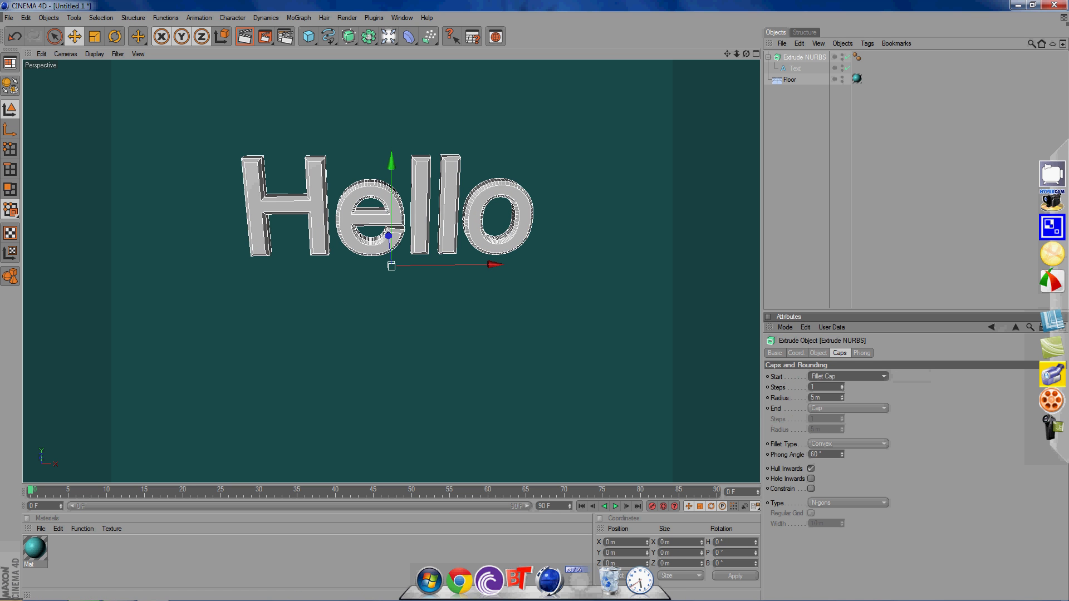
pyautogui.click(847, 409)
pyautogui.click(824, 450)
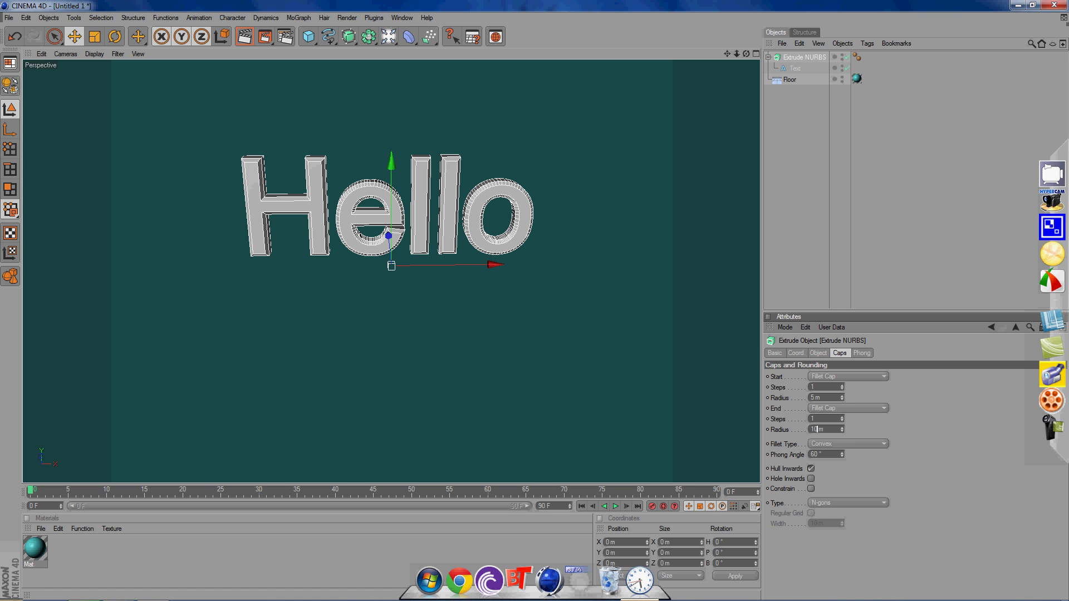
pyautogui.press('BackSpace')
pyautogui.write('10m')
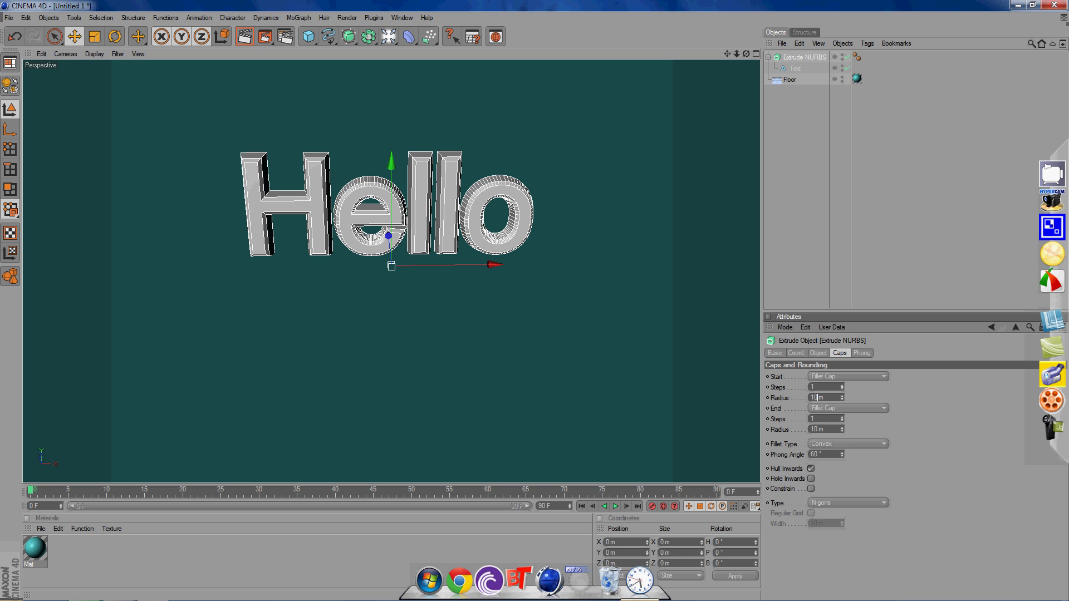
pyautogui.press('Return')
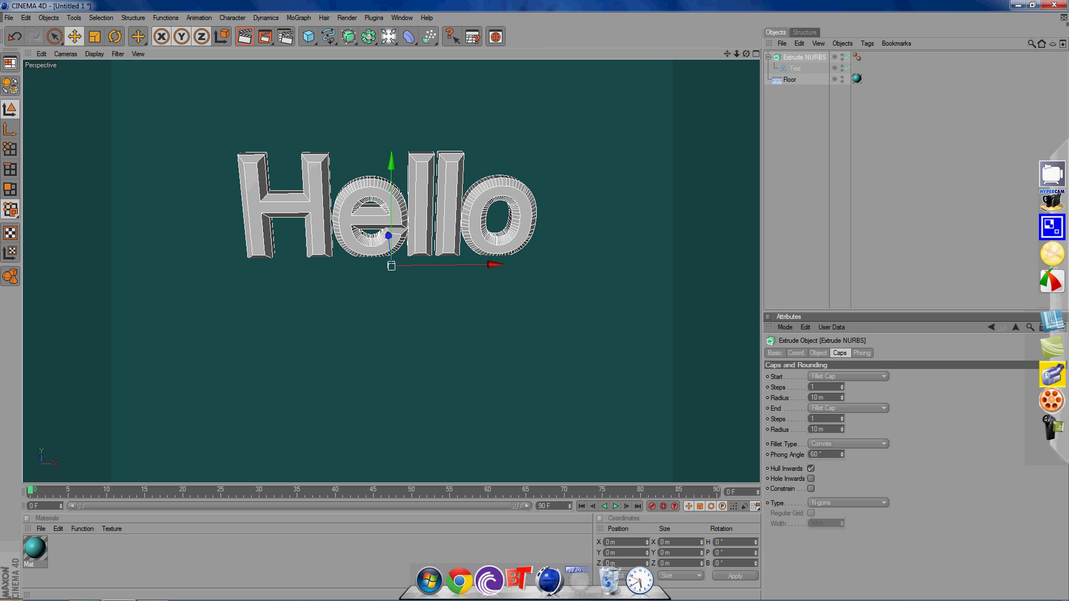
# - Create a second material and give it a red color with R 208, G 0 and B 0
pyautogui.moveTo(746, 54); pyautogui.dragTo(765, 72)
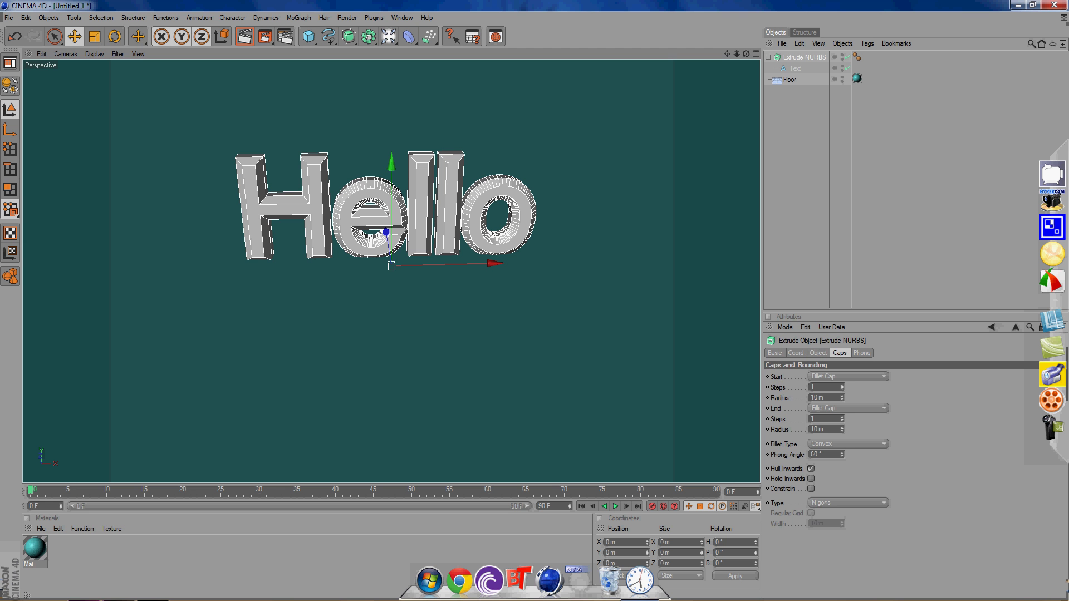
pyautogui.doubleClick(212, 558)
pyautogui.doubleClick(35, 548)
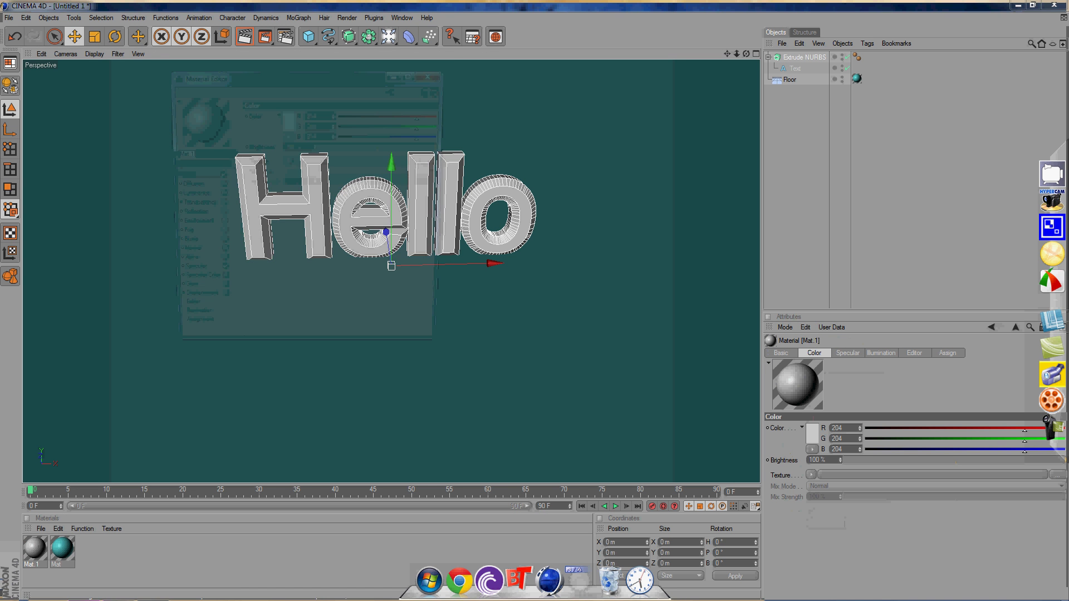
pyautogui.moveTo(424, 126); pyautogui.dragTo(341, 127)
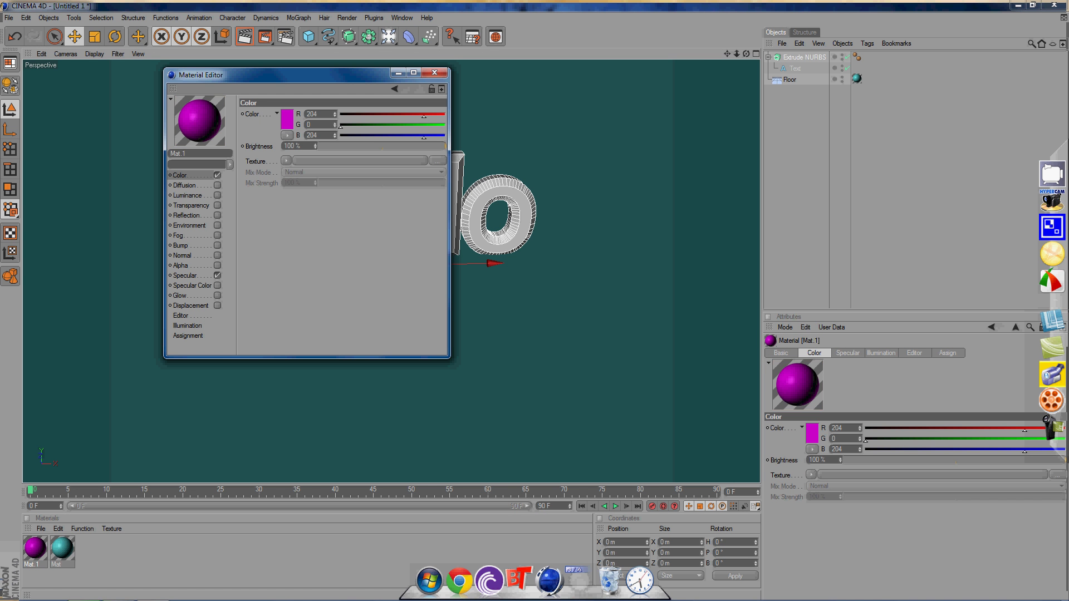
pyautogui.moveTo(424, 137); pyautogui.dragTo(341, 136)
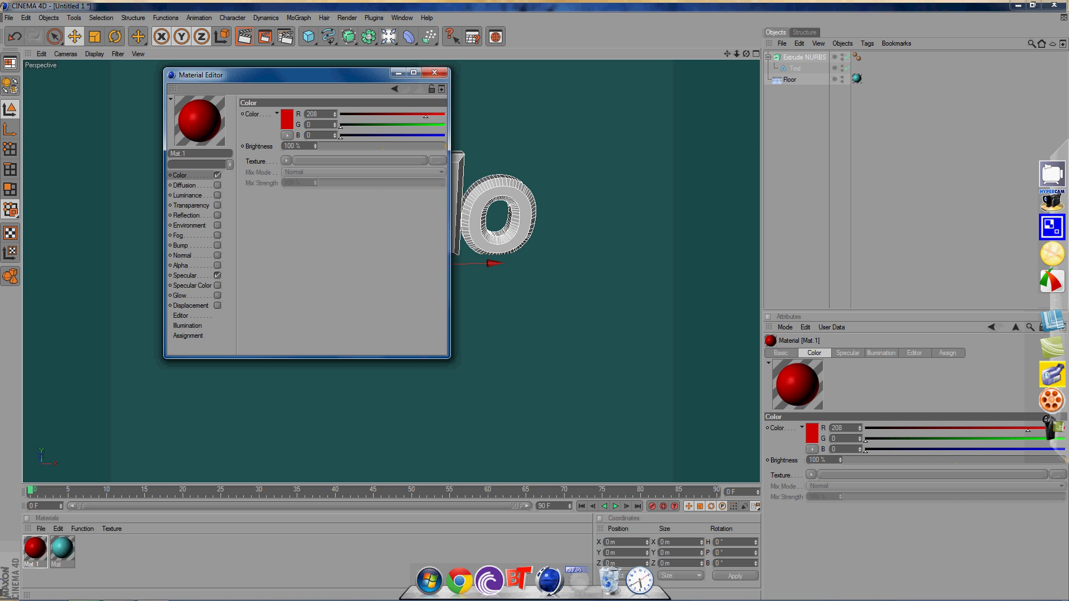
pyautogui.click(434, 73)
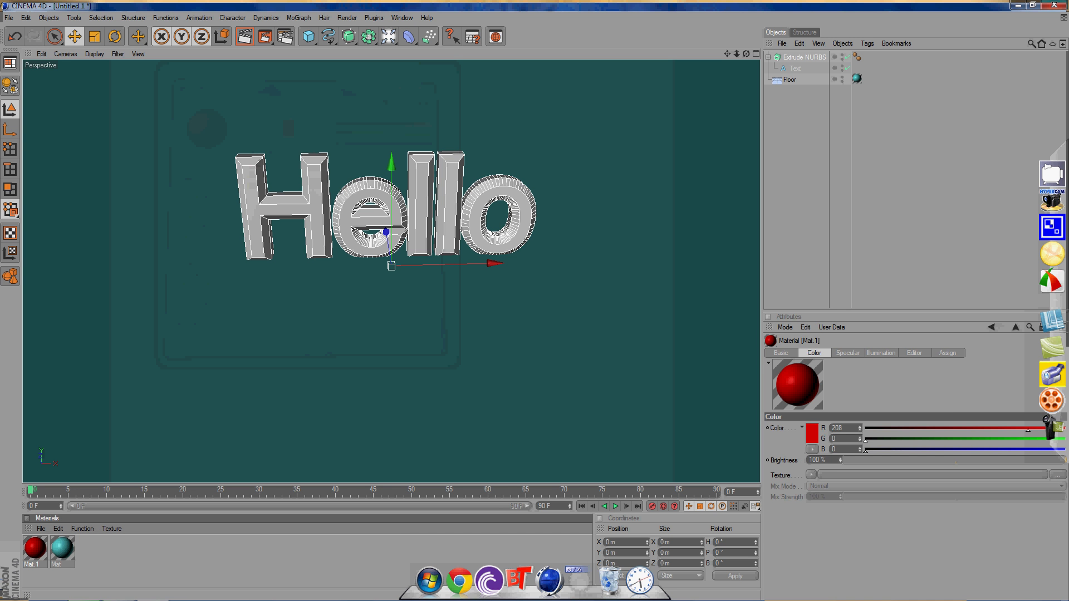
# - Apply the red material to the extruded "Hello" text
pyautogui.moveTo(35, 548); pyautogui.dragTo(314, 209)
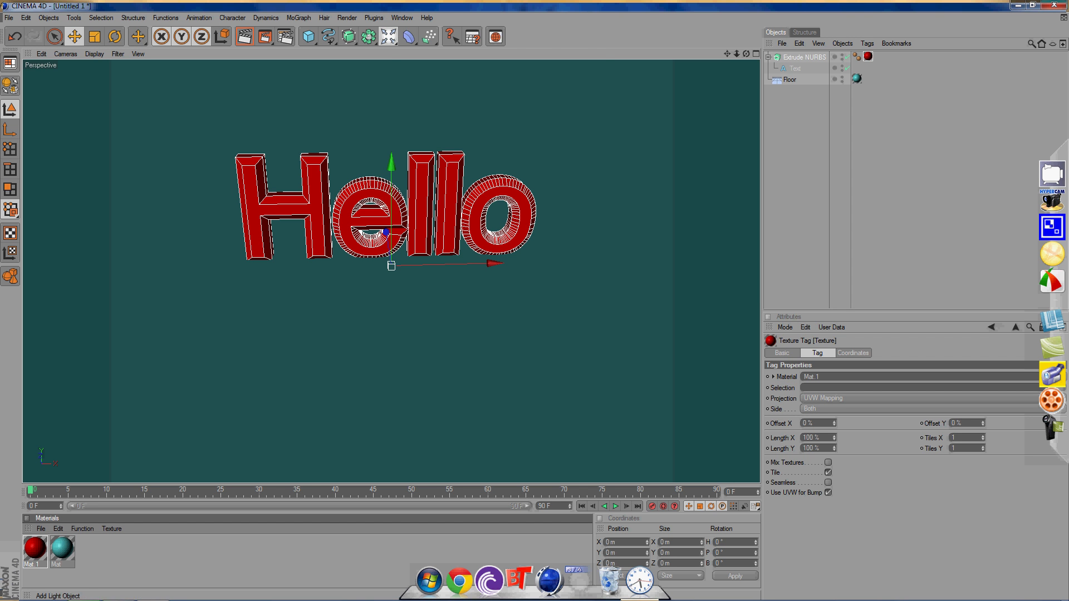
# - Add an omni light, move it to about X -304 m, Y 189 m, Z -69 m, and render a preview in the Picture Viewer
pyautogui.moveTo(389, 36); pyautogui.dragTo(409, 47)
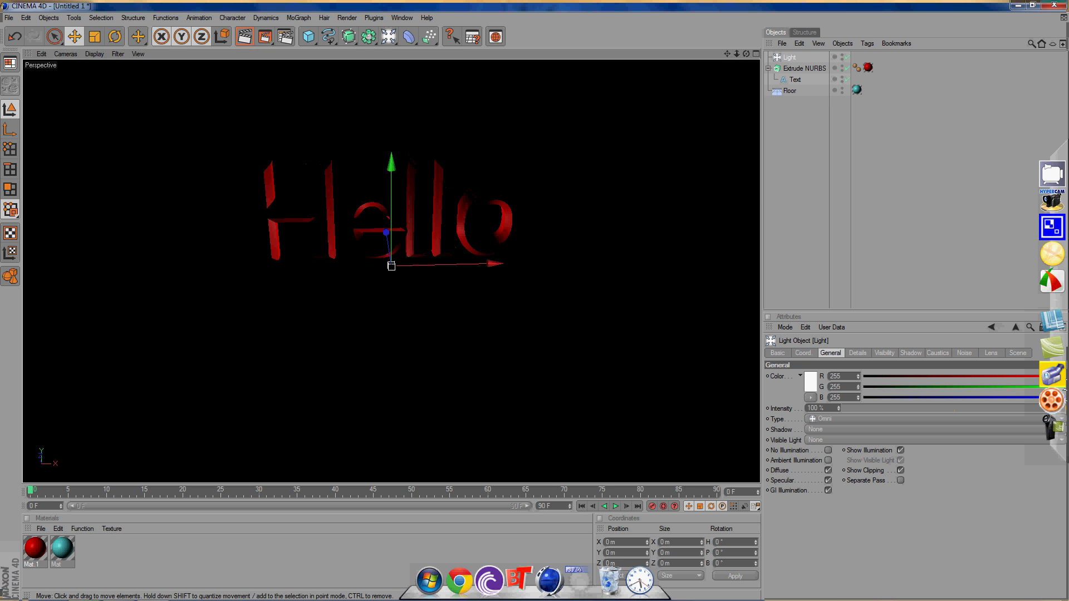
pyautogui.moveTo(392, 163); pyautogui.dragTo(392, 125)
pyautogui.moveTo(386, 204); pyautogui.dragTo(388, 216)
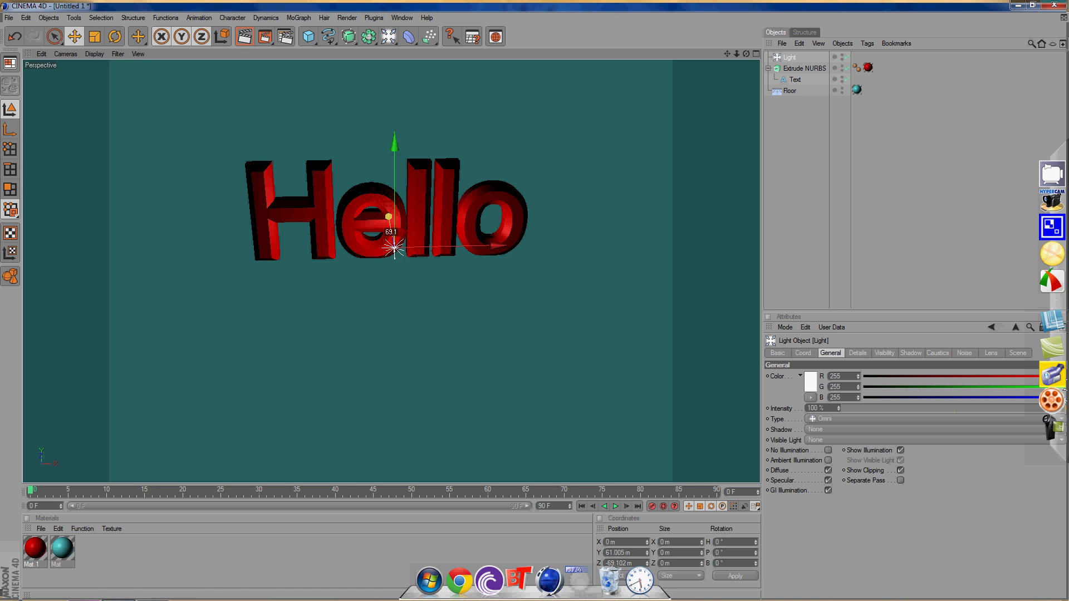
pyautogui.moveTo(498, 246); pyautogui.dragTo(300, 249)
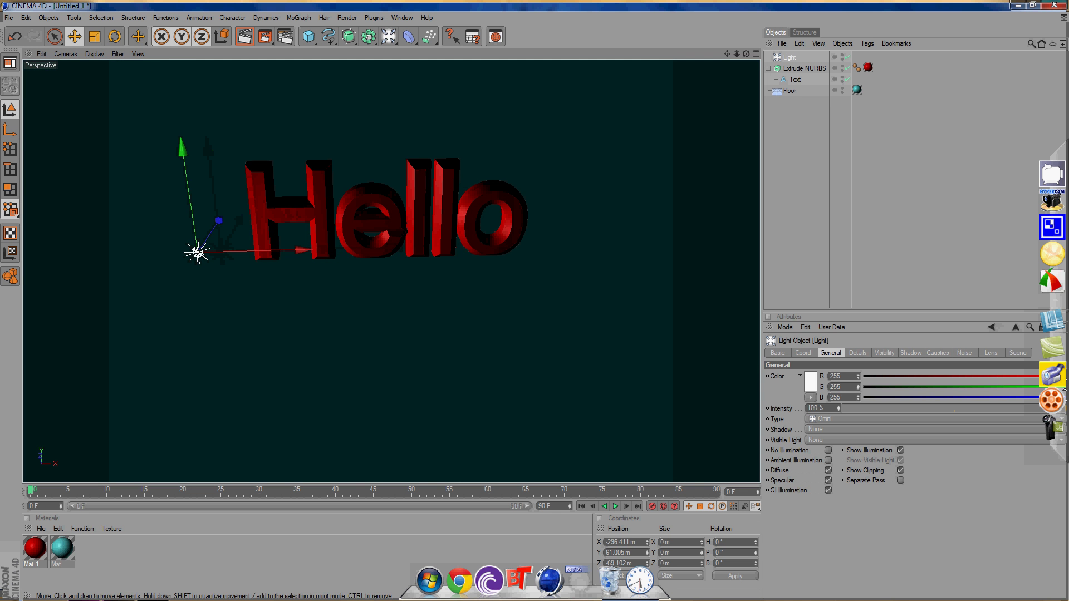
pyautogui.moveTo(181, 147); pyautogui.dragTo(168, 63)
pyautogui.moveTo(290, 167); pyautogui.dragTo(284, 167)
pyautogui.hotkey('shift', 'r')
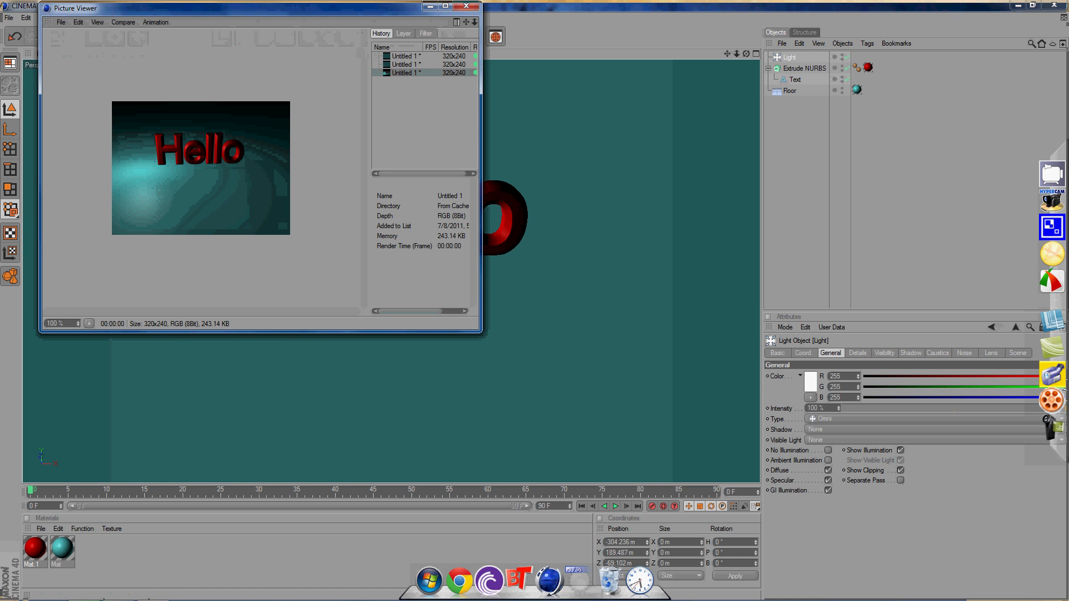
pyautogui.click(466, 6)
# - Move the light to about X -436 m and Y 328 m, and render another preview
pyautogui.scroll(-5, 391, 271)
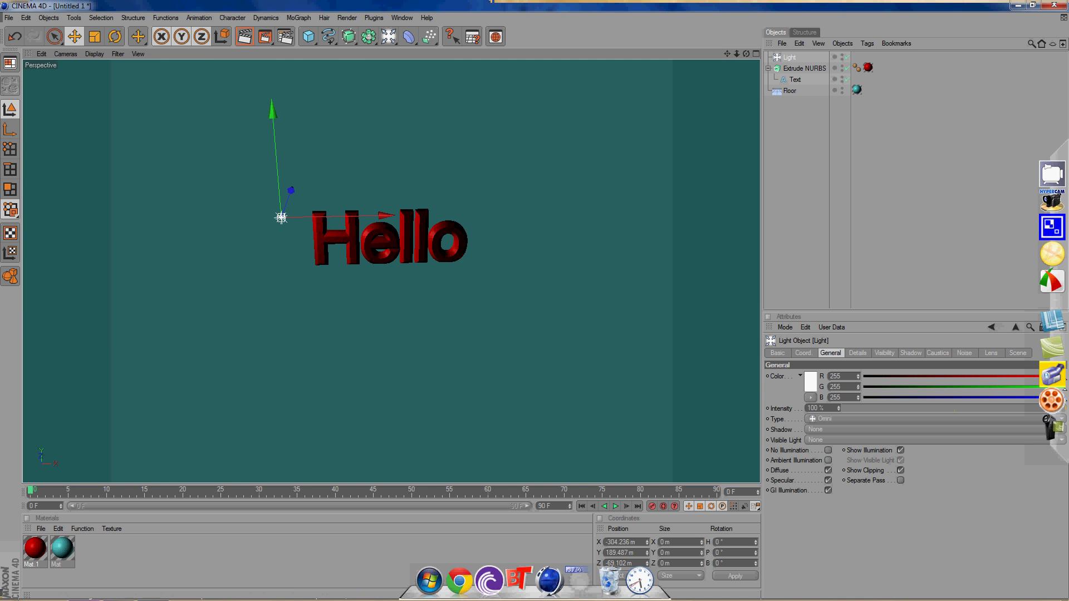
pyautogui.moveTo(273, 110); pyautogui.dragTo(268, 59)
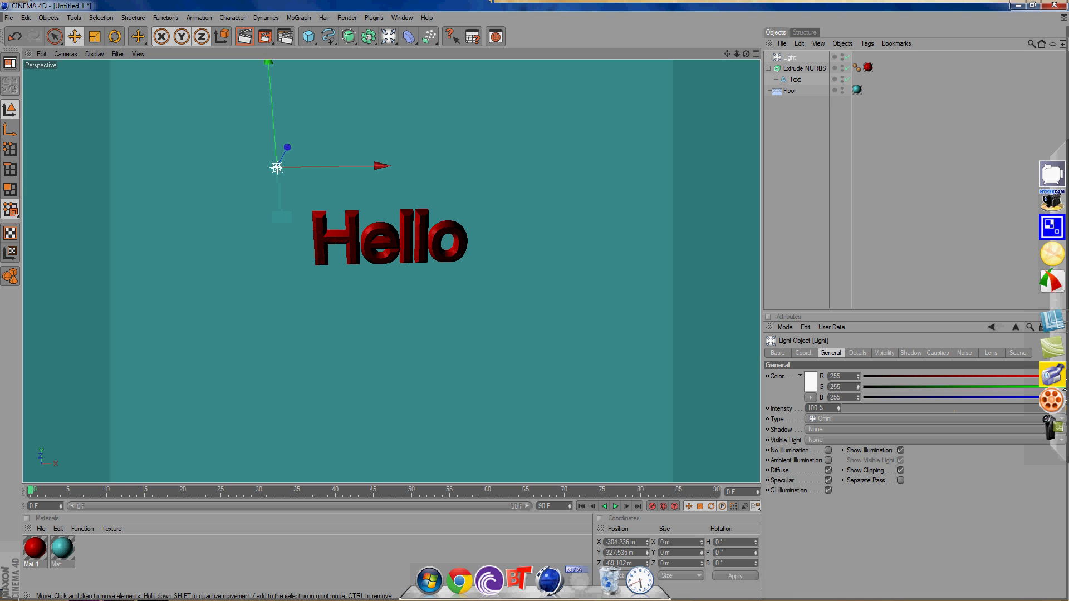
pyautogui.moveTo(382, 166); pyautogui.dragTo(332, 166)
pyautogui.hotkey('shift', 'r')
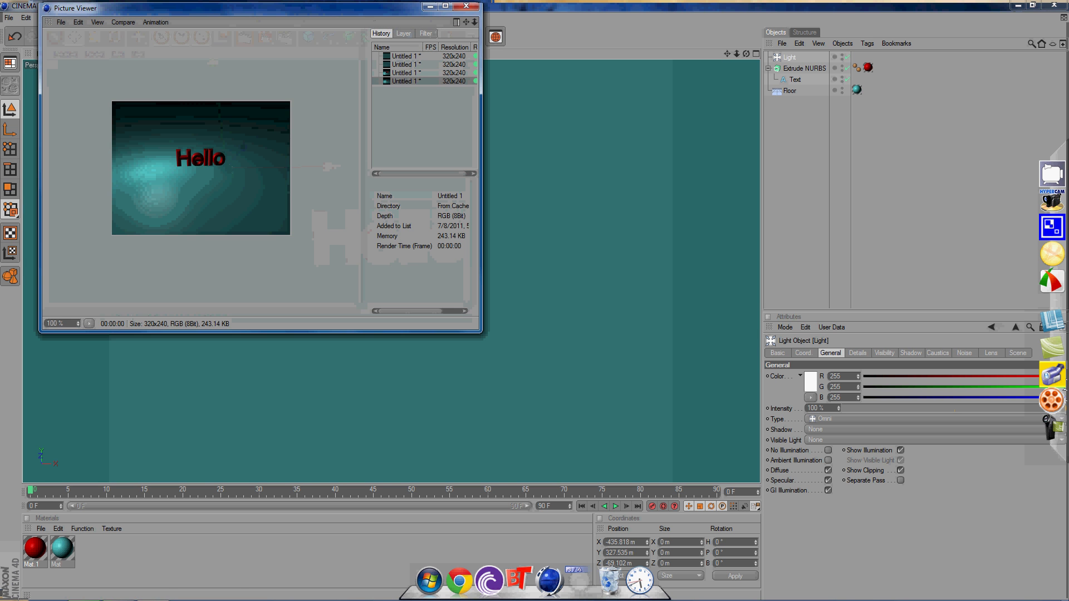
pyautogui.click(466, 7)
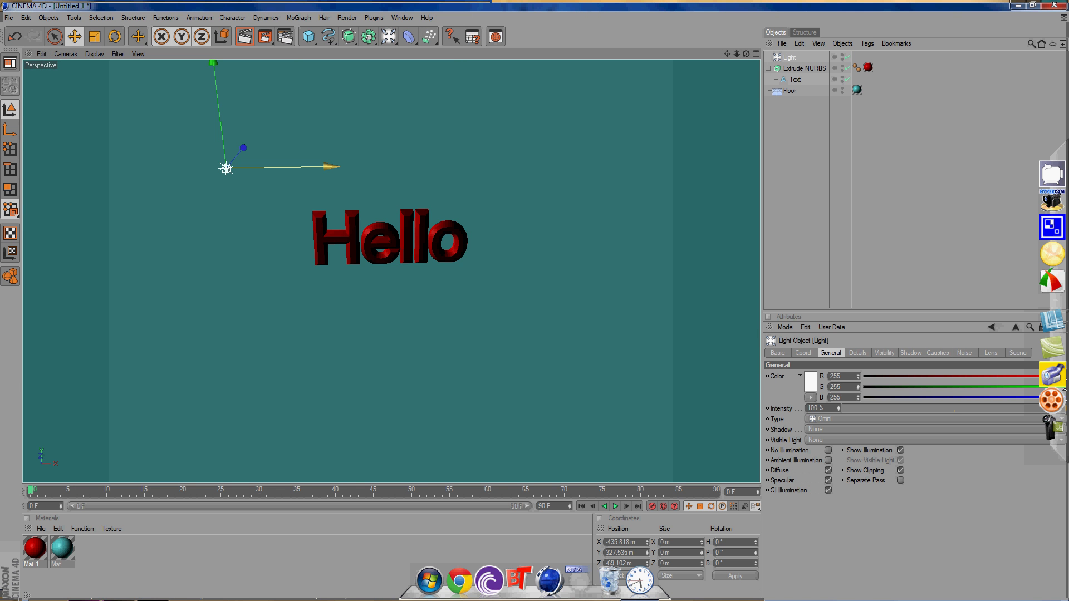
# - Reposition the light beside the "H" at about X -366 m, Y 141 m, Z -157 m and render the result
pyautogui.moveTo(226, 167); pyautogui.dragTo(135, 136)
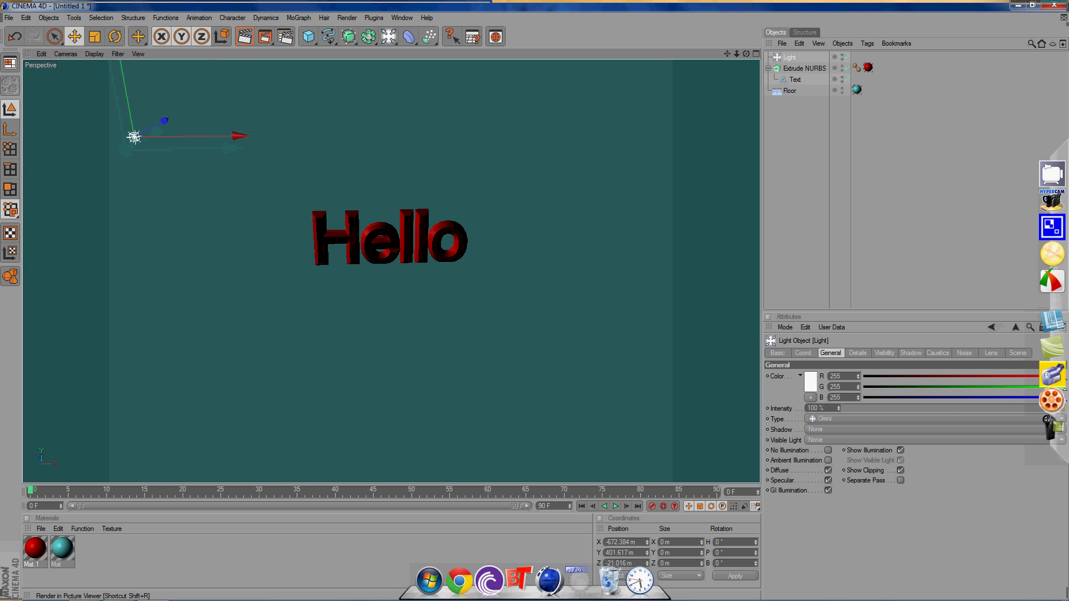
pyautogui.moveTo(134, 136); pyautogui.dragTo(254, 246)
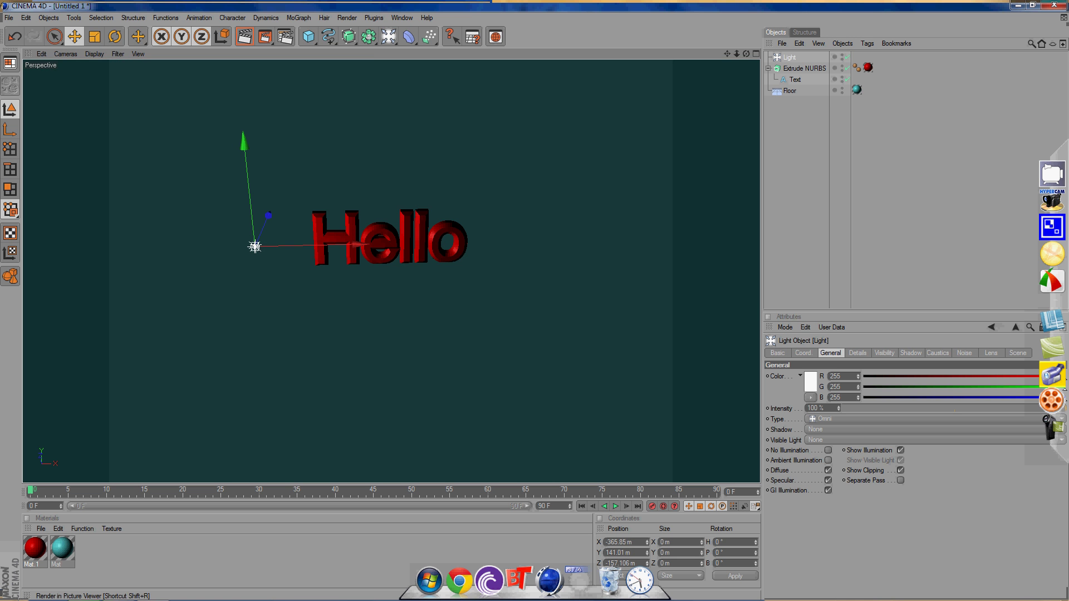
pyautogui.hotkey('shift', 'r')
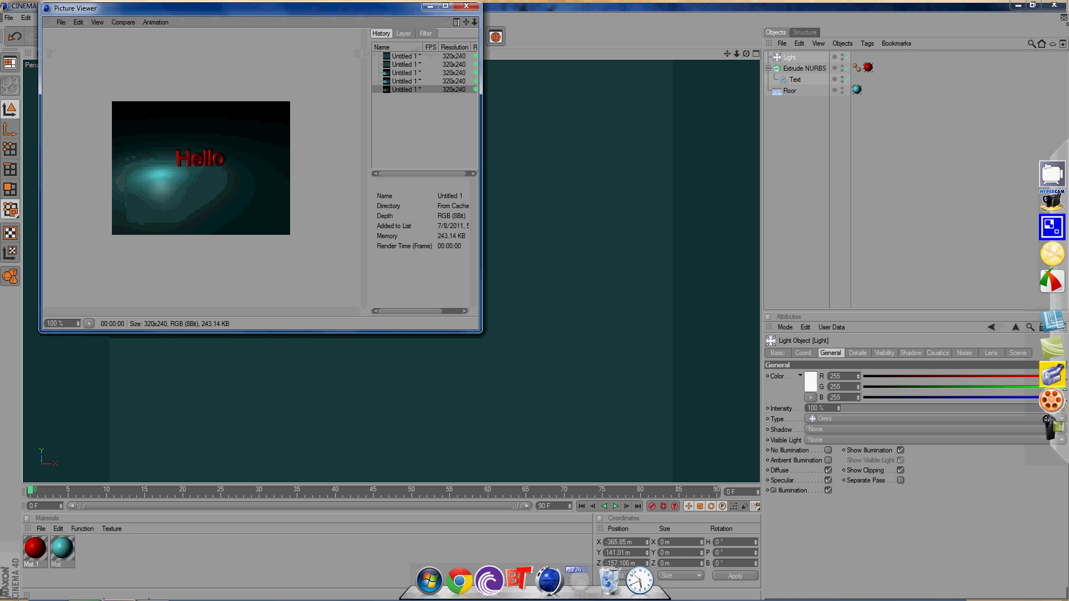
pyautogui.click(467, 6)
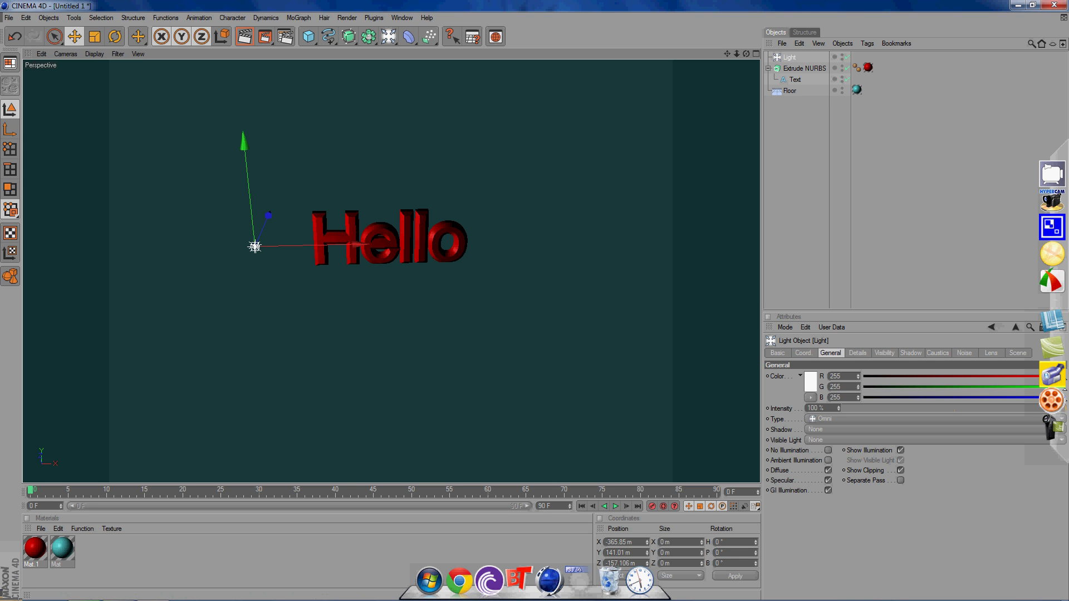
# - Add a second floor object and set its Y position to 20000 m
pyautogui.click(807, 184)
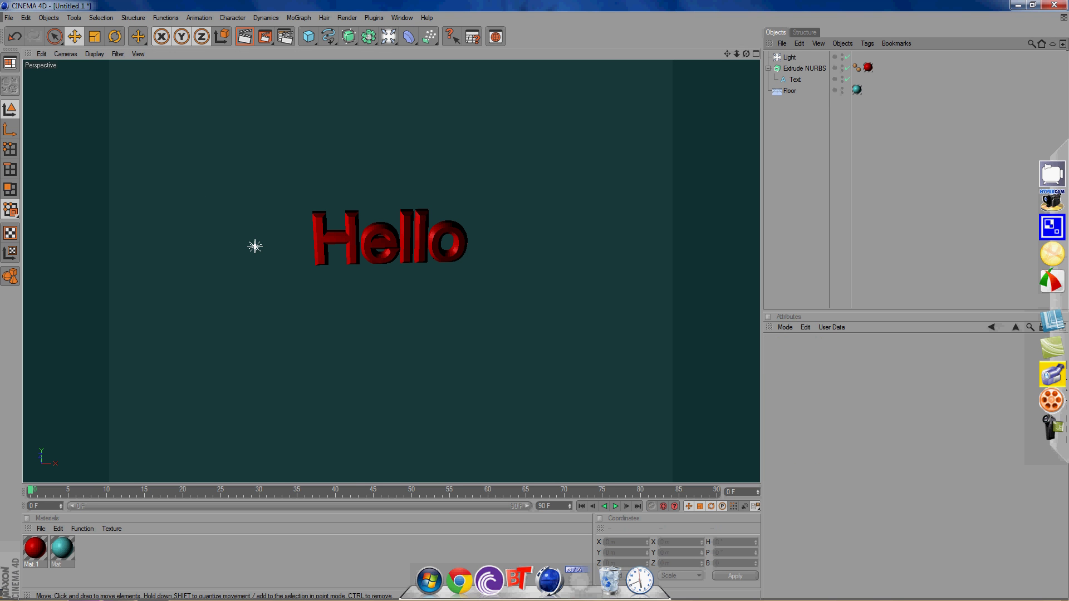
pyautogui.scroll(-15, 391, 272)
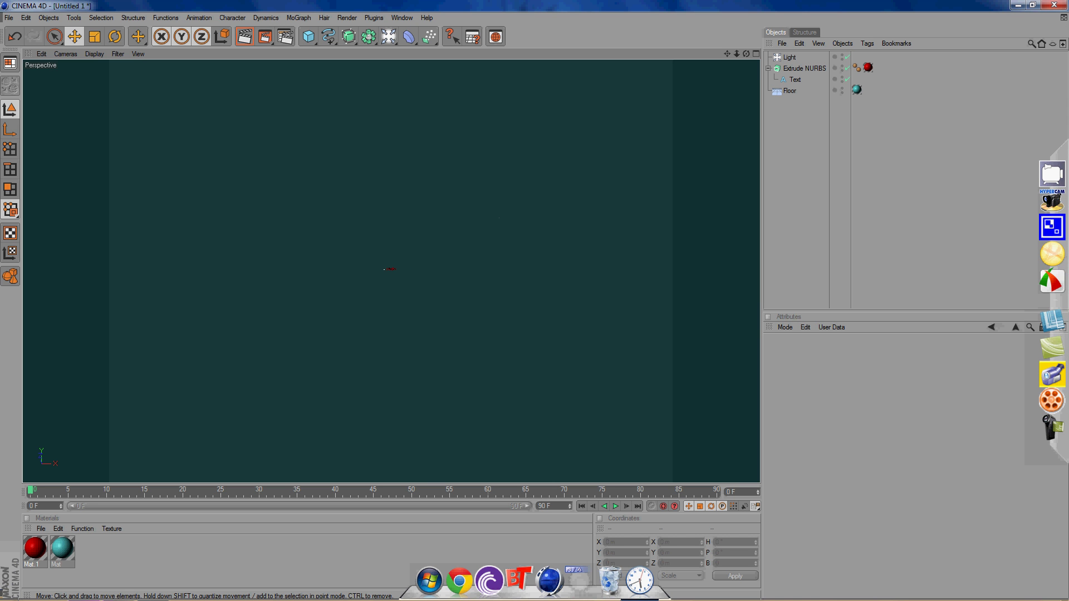
pyautogui.scroll(5, 391, 272)
pyautogui.scroll(8, 391, 271)
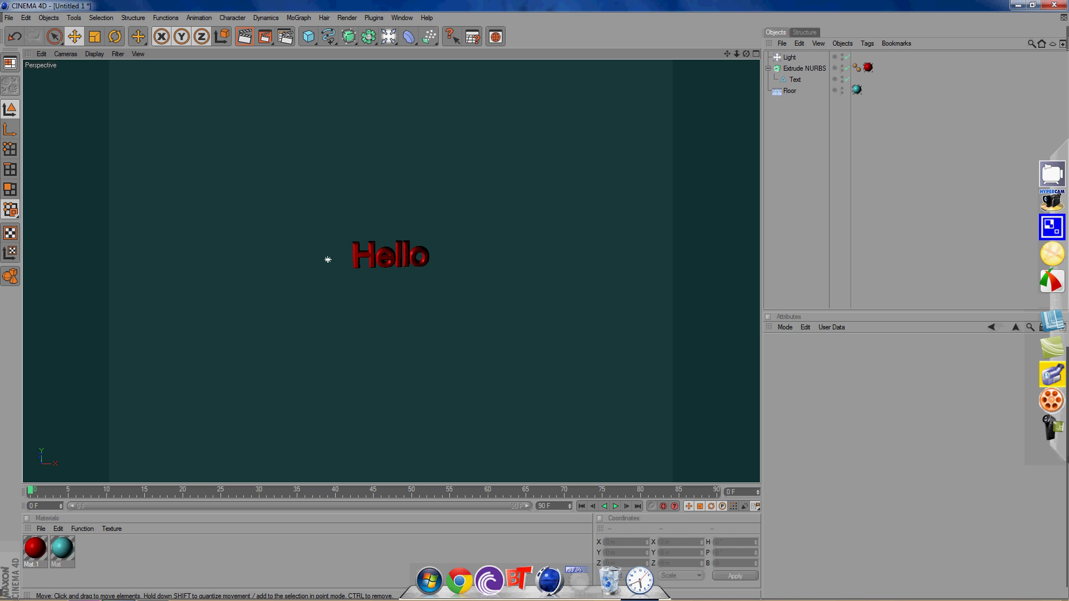
pyautogui.moveTo(388, 36); pyautogui.dragTo(484, 87)
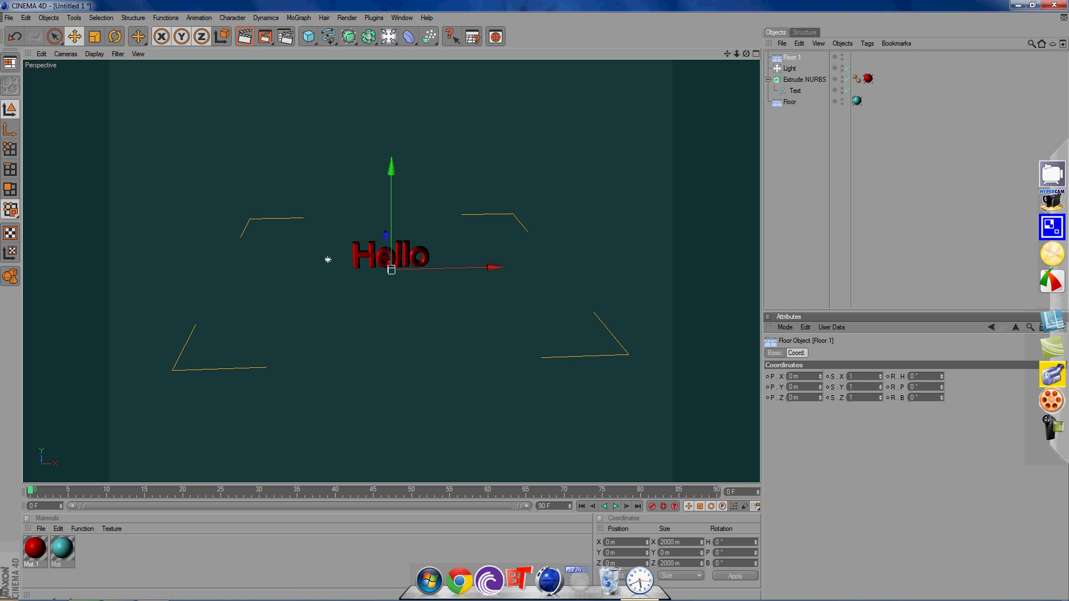
pyautogui.moveTo(388, 36); pyautogui.dragTo(388, 36)
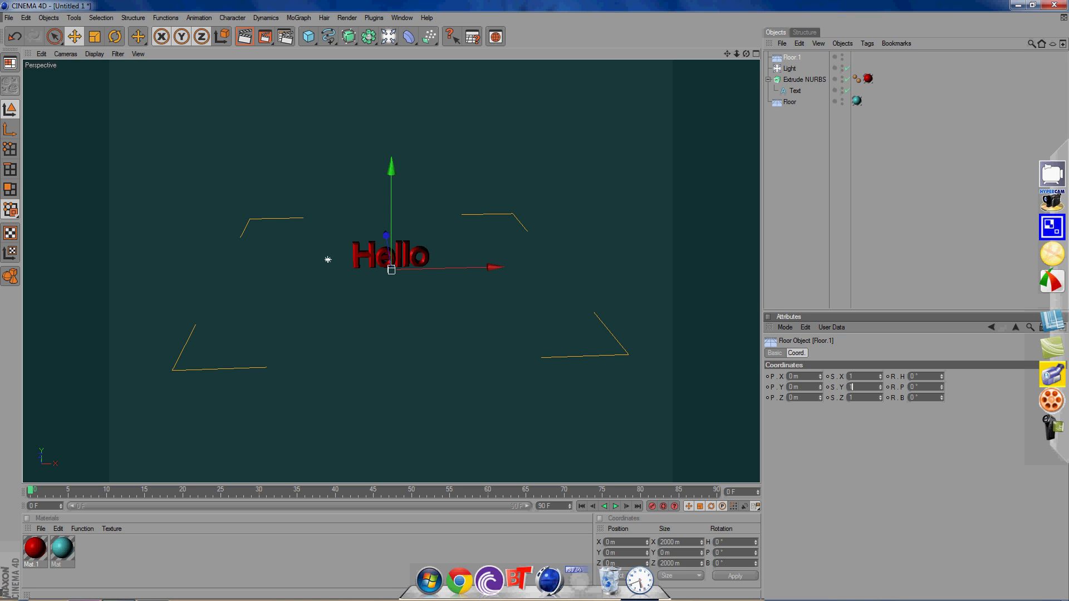
pyautogui.press('BackSpace')
pyautogui.write('20000')
pyautogui.press('Return')
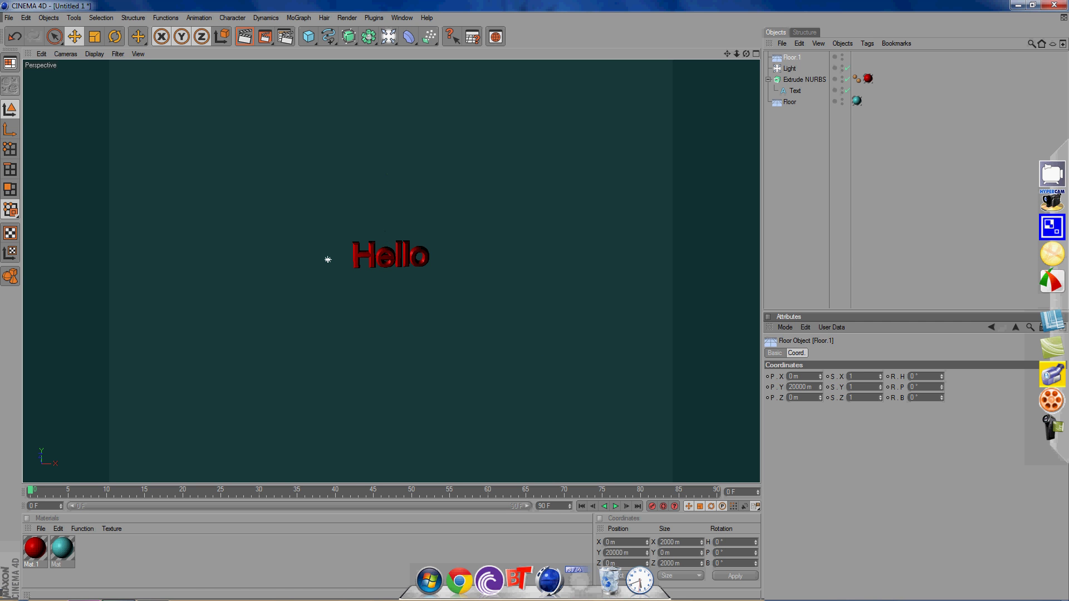
# - Inspect the scene from different distances around the "Hello" text to look for the raised second floor
pyautogui.scroll(-10, 391, 271)
pyautogui.scroll(-5, 378, 268)
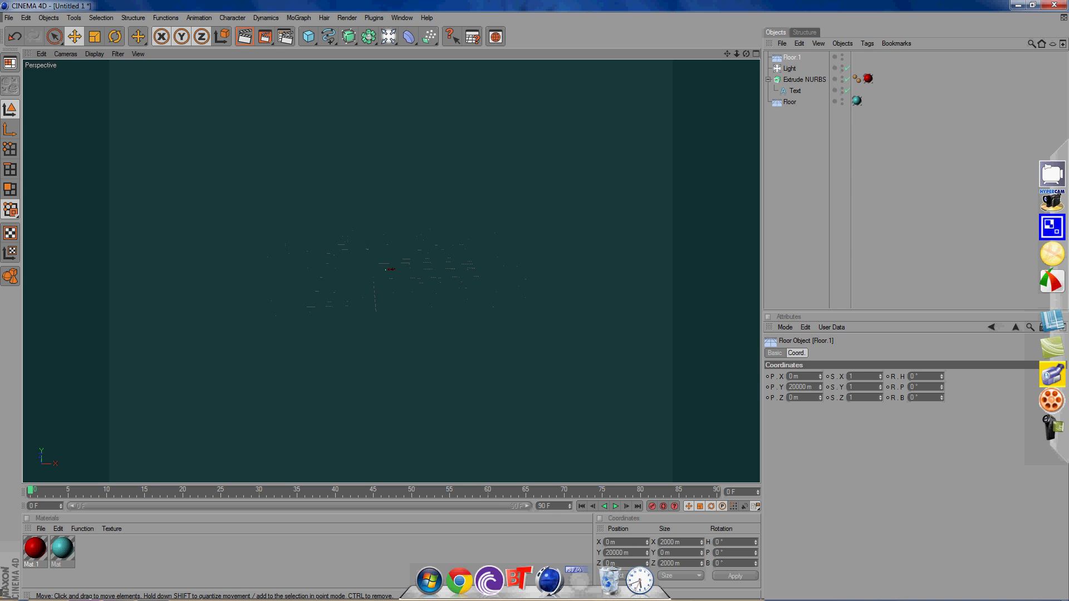
pyautogui.scroll(3, 383, 269)
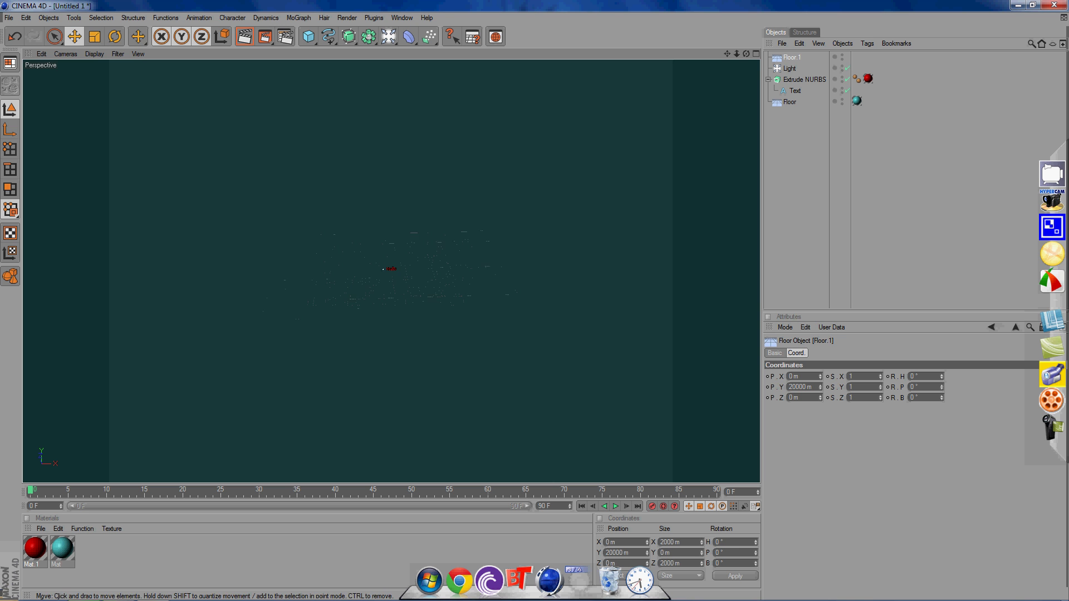
pyautogui.scroll(5, 389, 239)
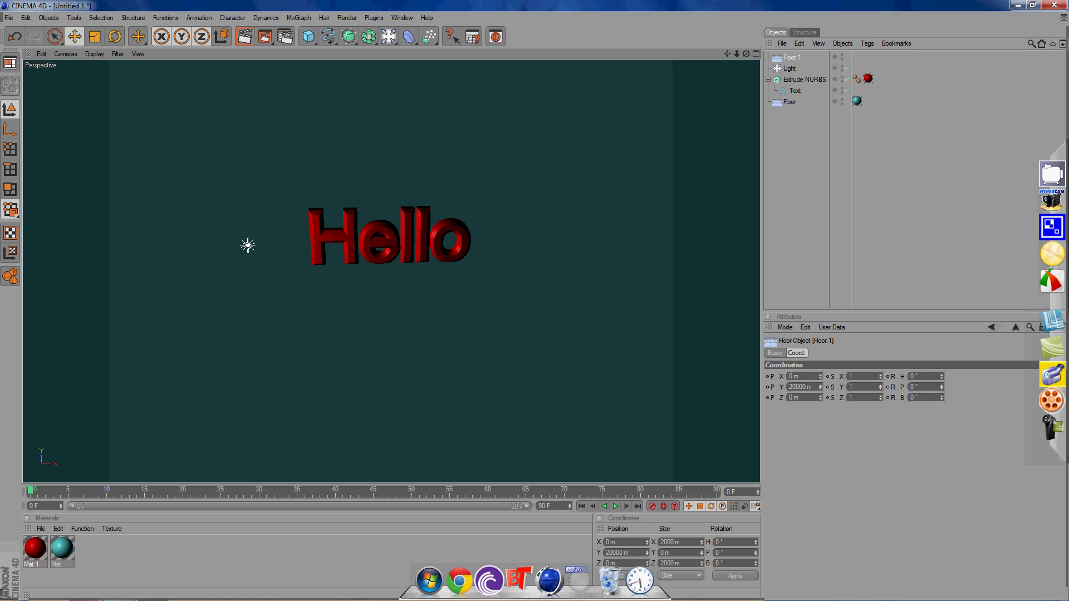
pyautogui.scroll(2, 389, 245)
pyautogui.scroll(-4, 390, 245)
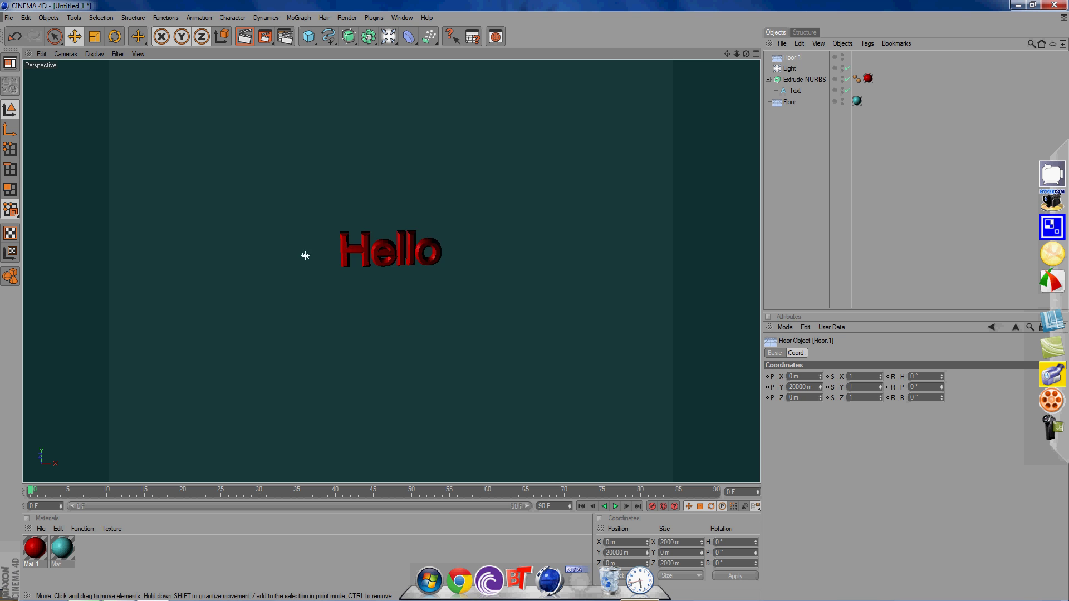
pyautogui.scroll(-6, 390, 250)
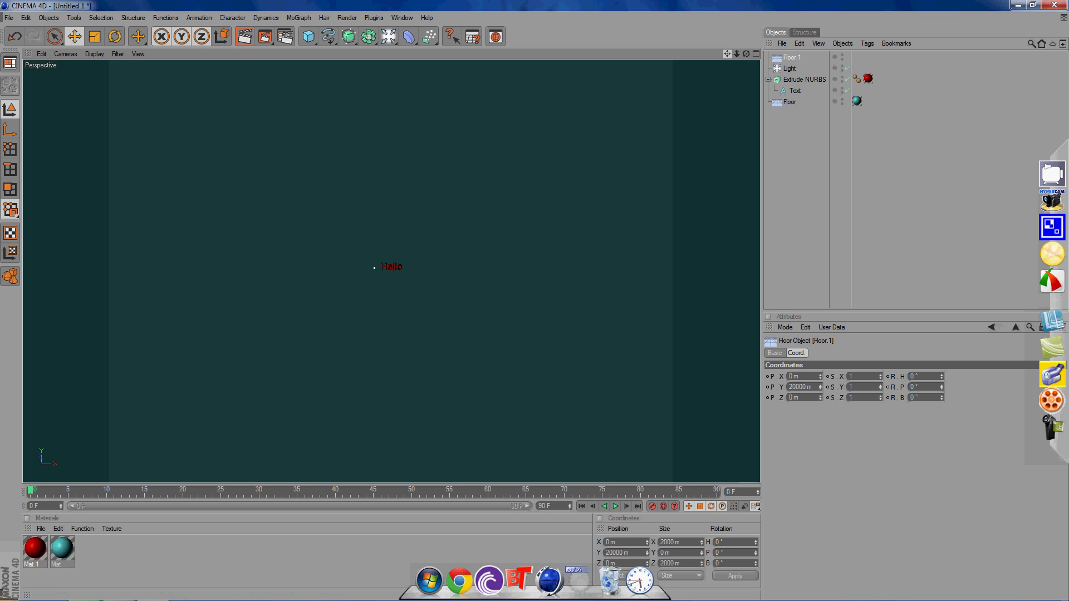
pyautogui.moveTo(728, 54); pyautogui.dragTo(356, 223)
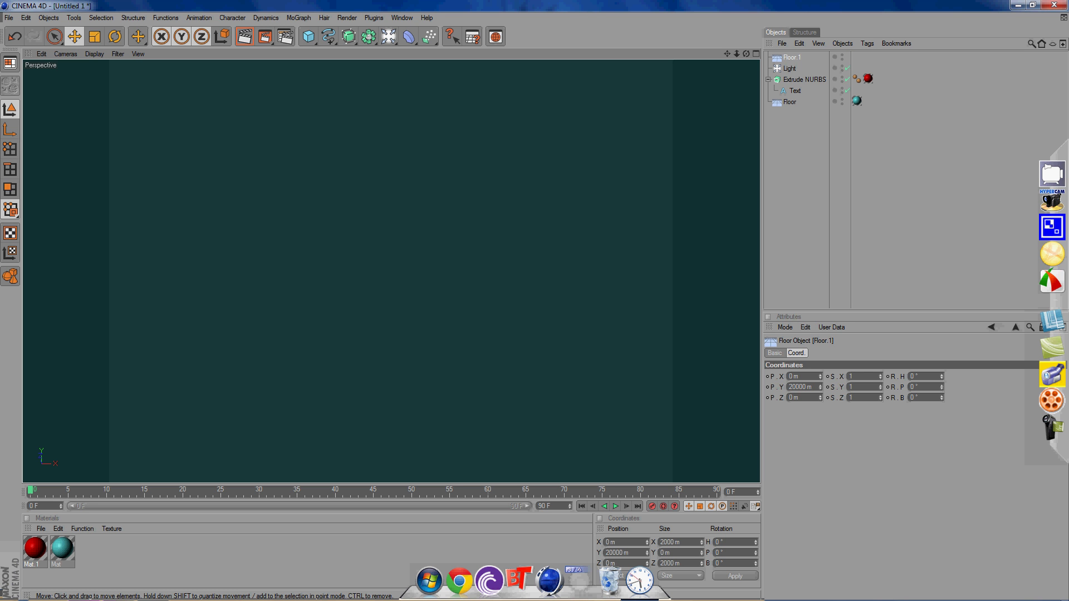
pyautogui.scroll(-5, 392, 271)
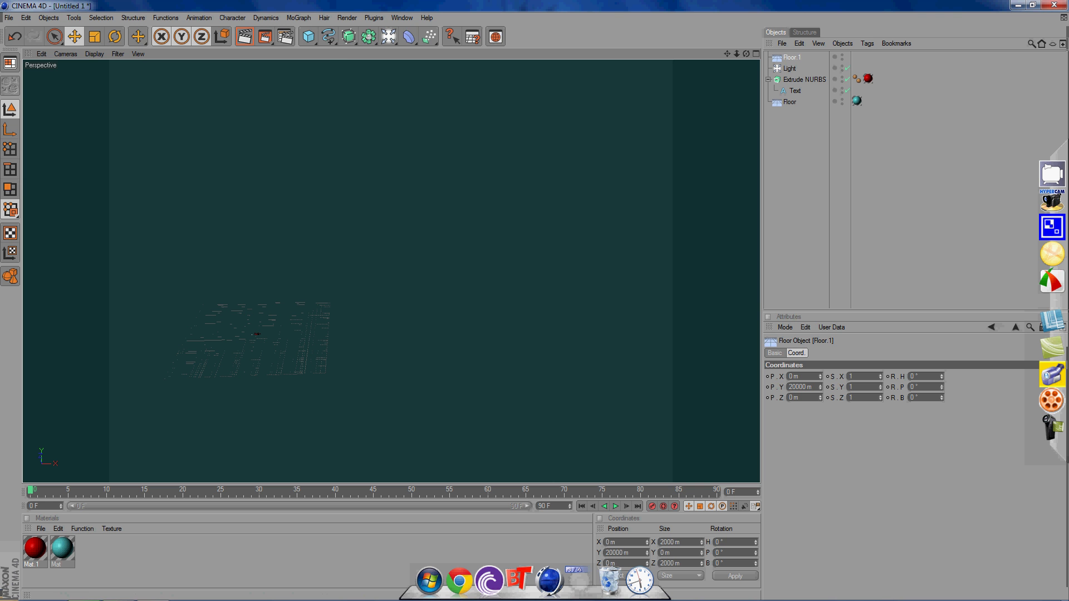
# - Add a second text spline and a second Extrude NURBS object, and set the new spline's content to "Hey"
pyautogui.moveTo(328, 36); pyautogui.dragTo(461, 127)
pyautogui.moveTo(347, 37); pyautogui.dragTo(468, 47)
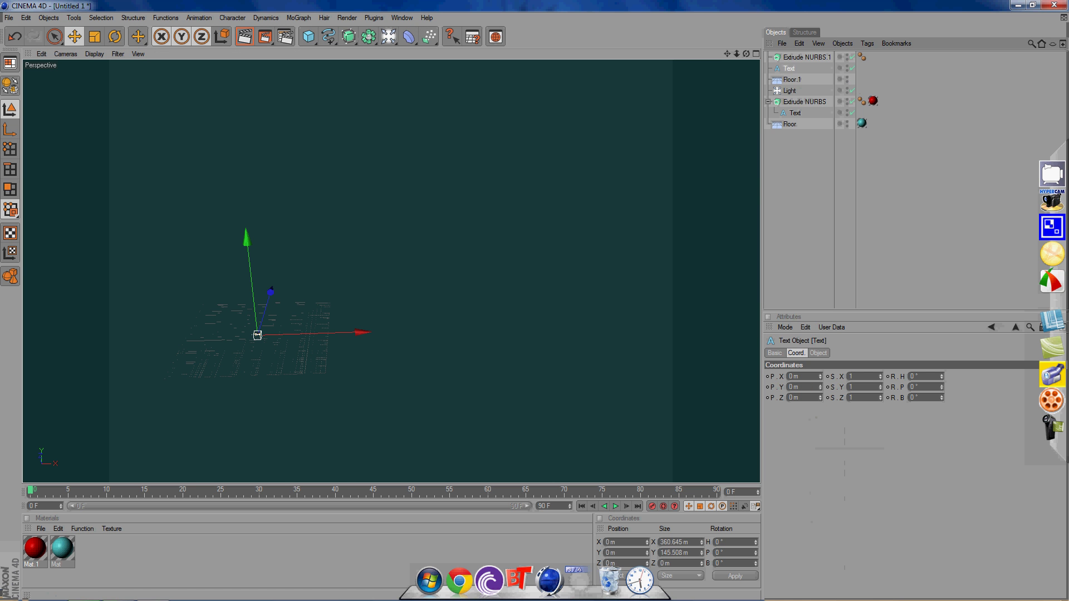
pyautogui.click(819, 353)
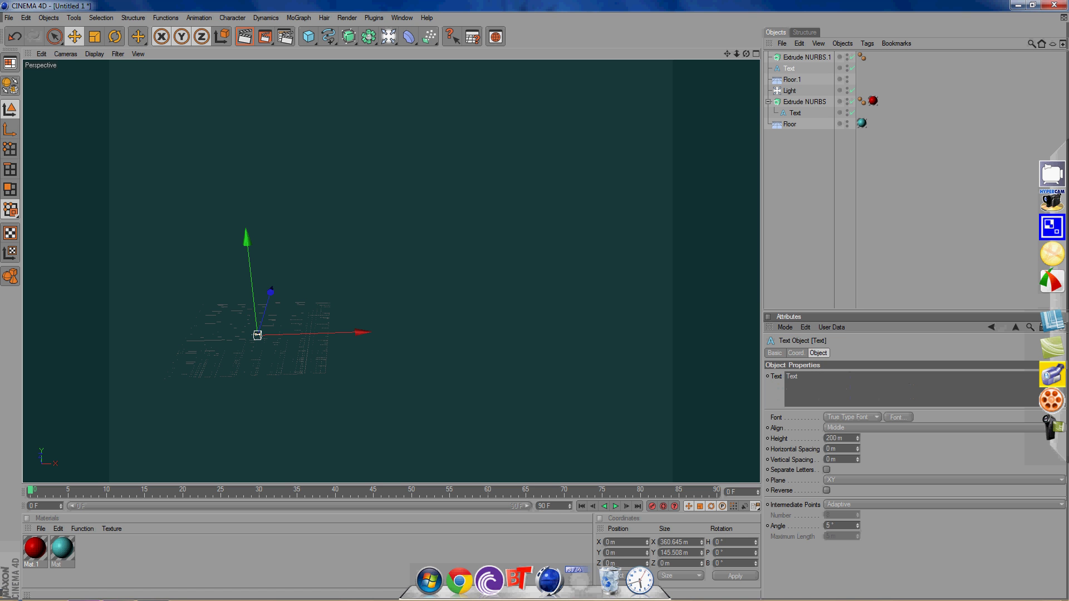
pyautogui.doubleClick(792, 376)
pyautogui.press('BackSpace')
pyautogui.write('Hey')
pyautogui.click(806, 173)
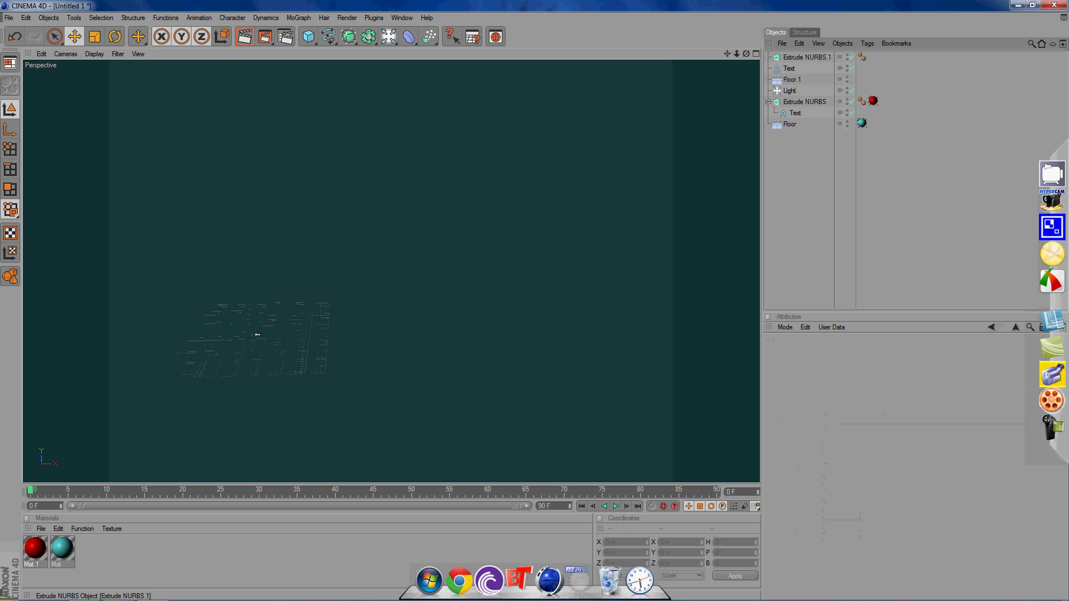
# - Set both the start and end caps of the second Extrude NURBS to Fillet Cap
pyautogui.click(807, 57)
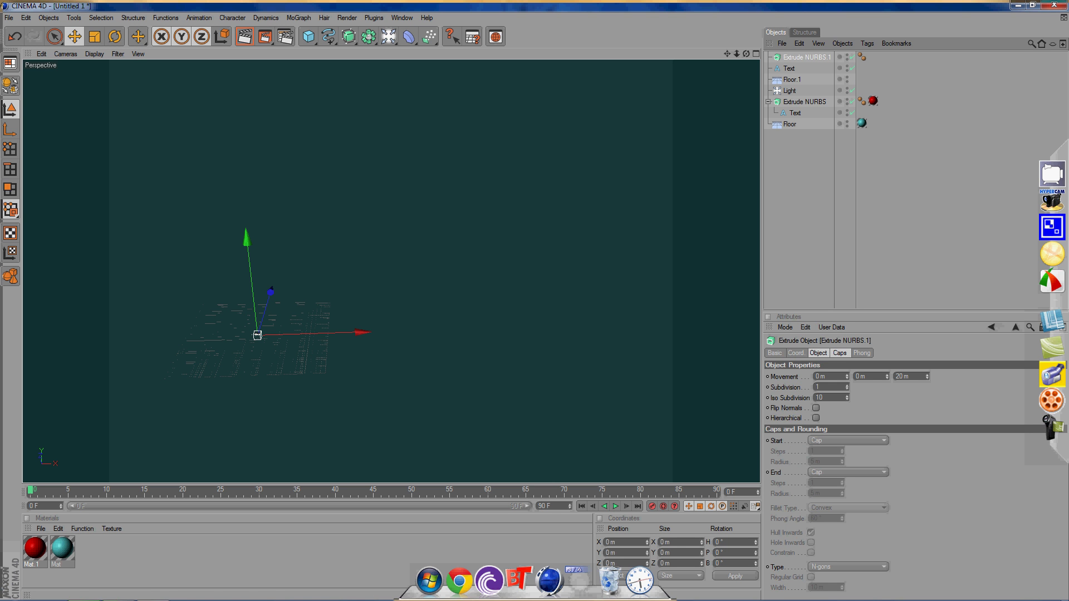
pyautogui.click(840, 353)
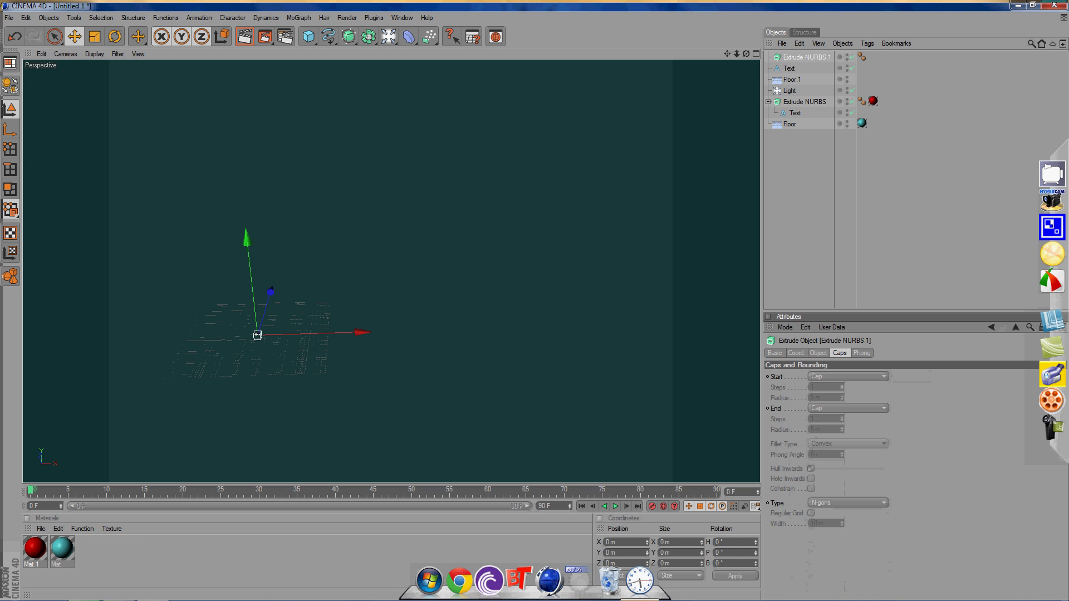
pyautogui.click(848, 377)
pyautogui.click(836, 419)
pyautogui.click(847, 408)
pyautogui.click(830, 452)
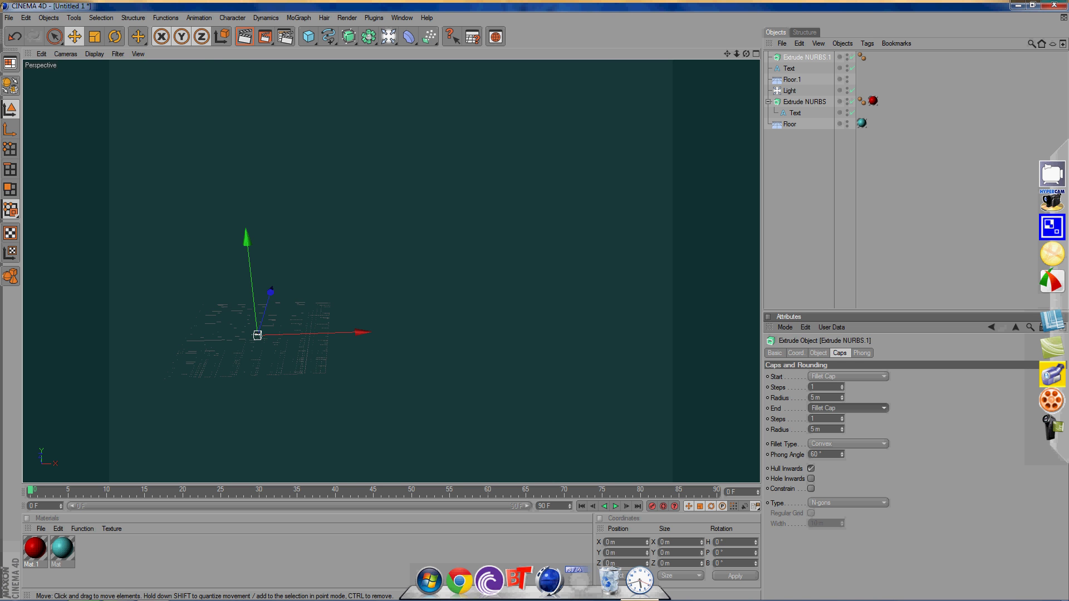
# - Move the second Extrude NURBS away from the "Hello" text to about X 23687 m and Y 13289 m, and deselect it
pyautogui.scroll(-3, 391, 271)
pyautogui.moveTo(282, 222); pyautogui.dragTo(270, 73)
pyautogui.moveTo(383, 181); pyautogui.dragTo(655, 176)
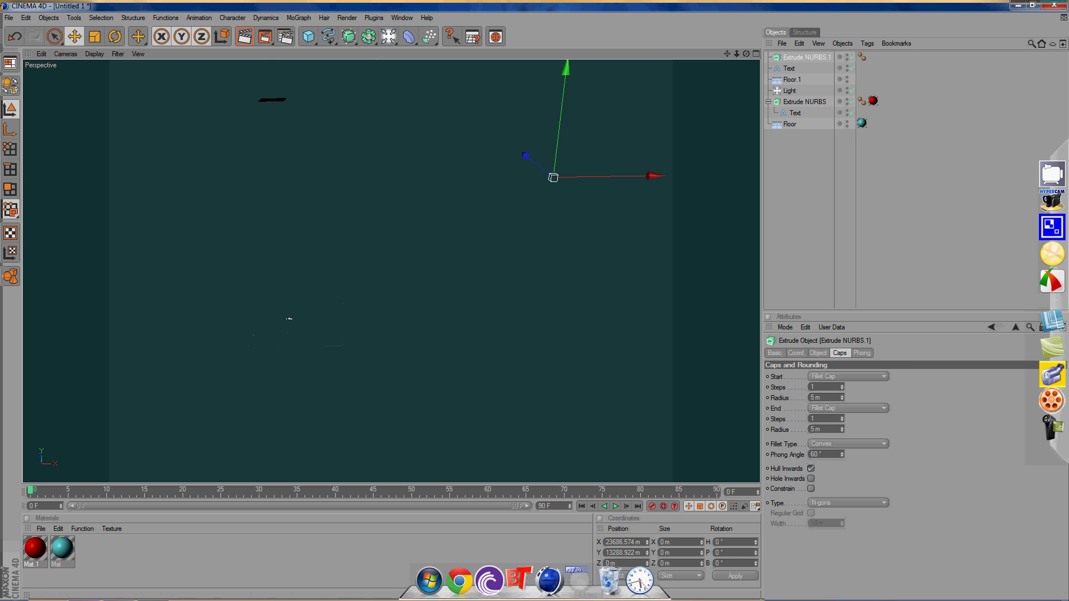
pyautogui.click(808, 179)
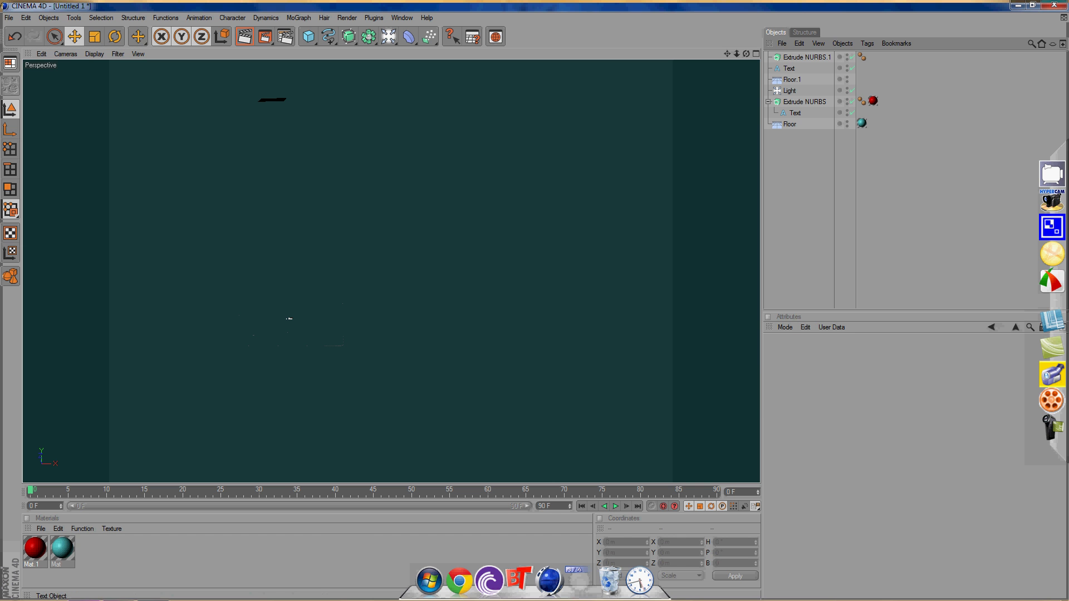
# - Move the "Hey" text spline to about X 16877 m and Y 8444 m
pyautogui.click(789, 69)
pyautogui.moveTo(283, 222); pyautogui.dragTo(275, 137)
pyautogui.moveTo(334, 234); pyautogui.dragTo(523, 230)
pyautogui.scroll(9, 392, 271)
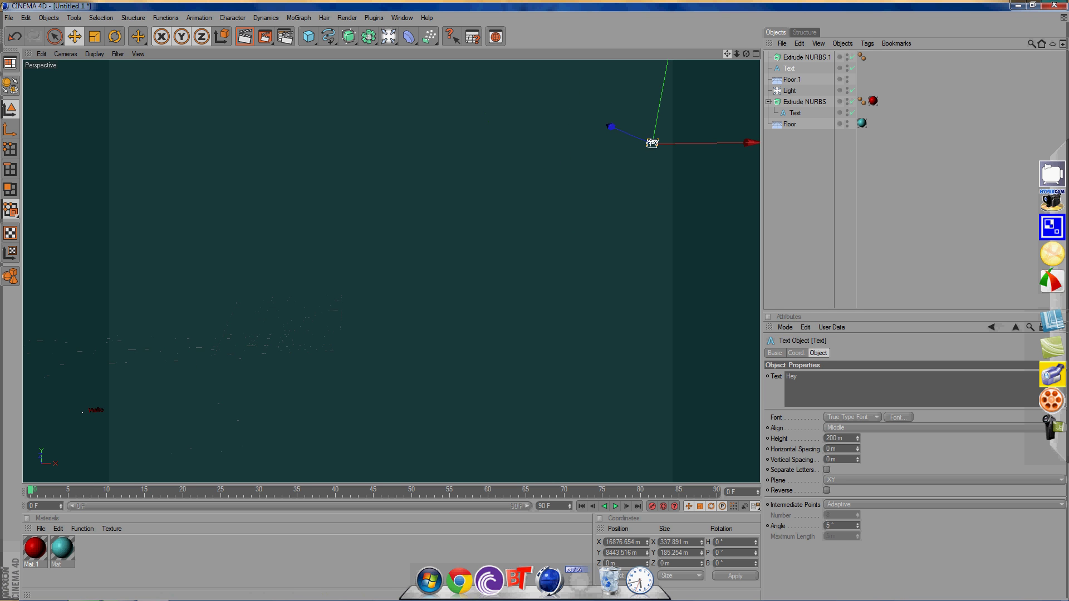
# - Make the "Hey" text spline a child of the second Extrude NURBS so that it is extruded
pyautogui.keyDown('alt'); pyautogui.moveTo(653, 142); pyautogui.dragTo(234, 217, button='middle'); pyautogui.keyUp('alt')
pyautogui.moveTo(727, 54); pyautogui.dragTo(842, 89)
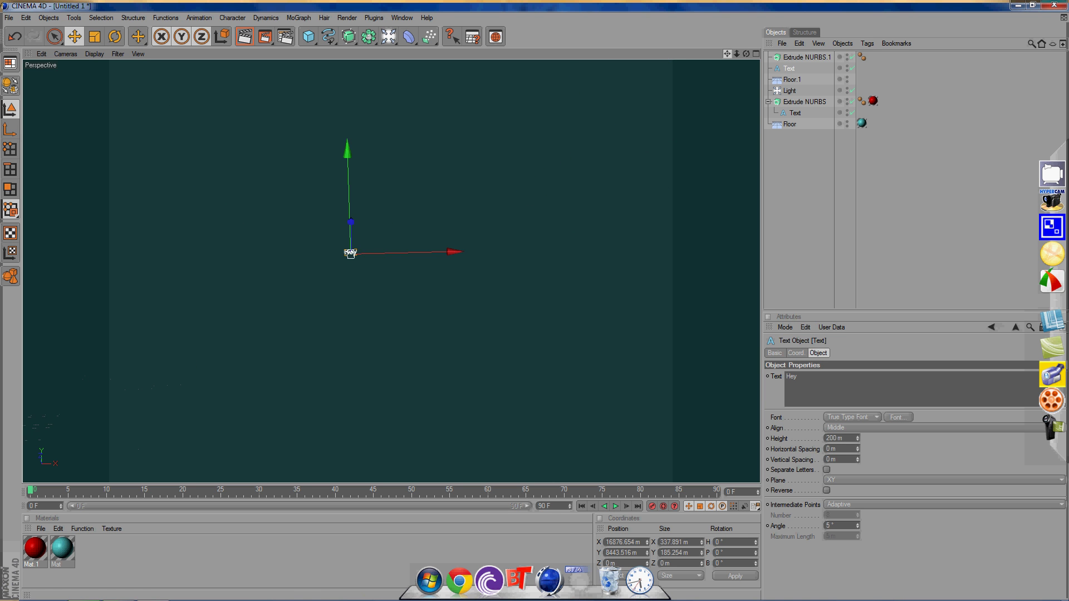
pyautogui.scroll(8, 391, 271)
pyautogui.keyDown('alt'); pyautogui.moveTo(253, 207); pyautogui.dragTo(400, 258, button='middle'); pyautogui.keyUp('alt')
pyautogui.scroll(2, 415, 267)
pyautogui.scroll(5, 415, 267)
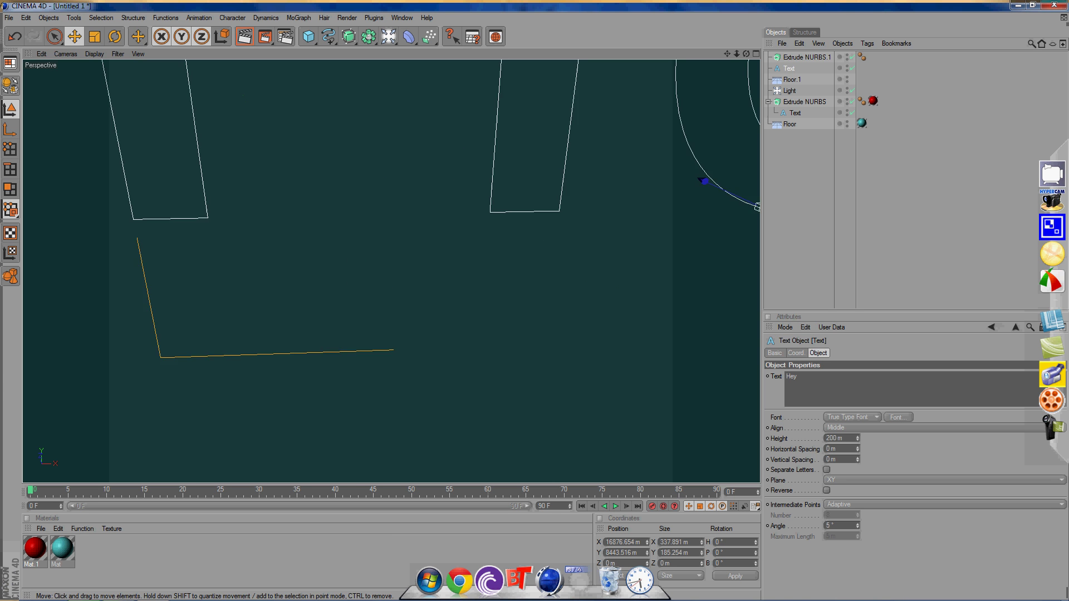
pyautogui.scroll(-3, 415, 267)
pyautogui.moveTo(789, 69)
pyautogui.mouseDown()
pyautogui.moveTo(791, 54)
pyautogui.moveTo(802, 68)
pyautogui.mouseUp()
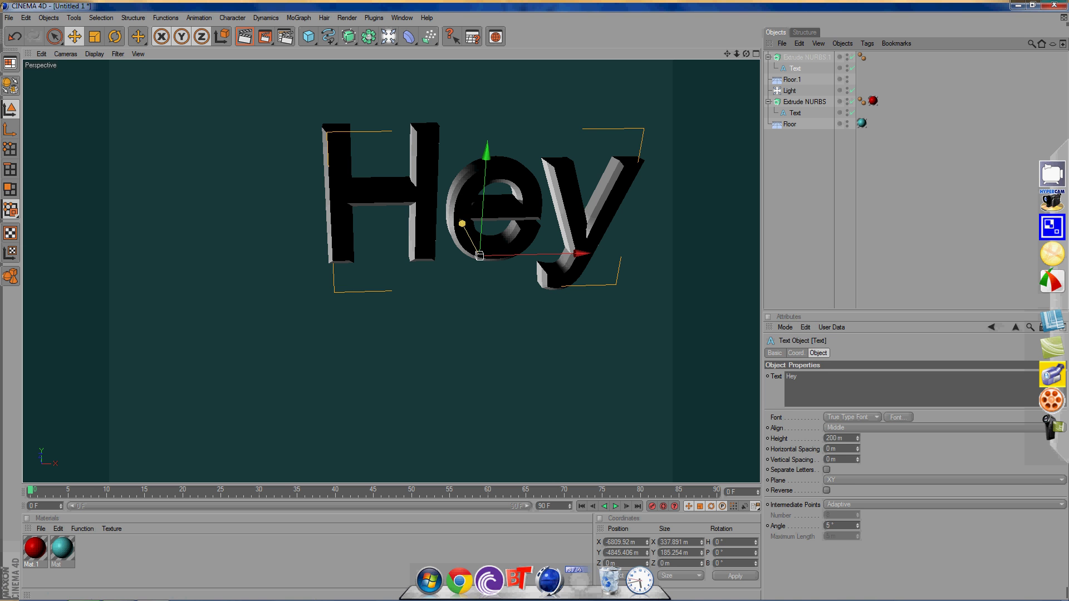
# - Create a new red material with colour R 204, G 0, B 0 and apply it to the extruded "Hey" text
pyautogui.moveTo(85, 591)
pyautogui.doubleClick(128, 551)
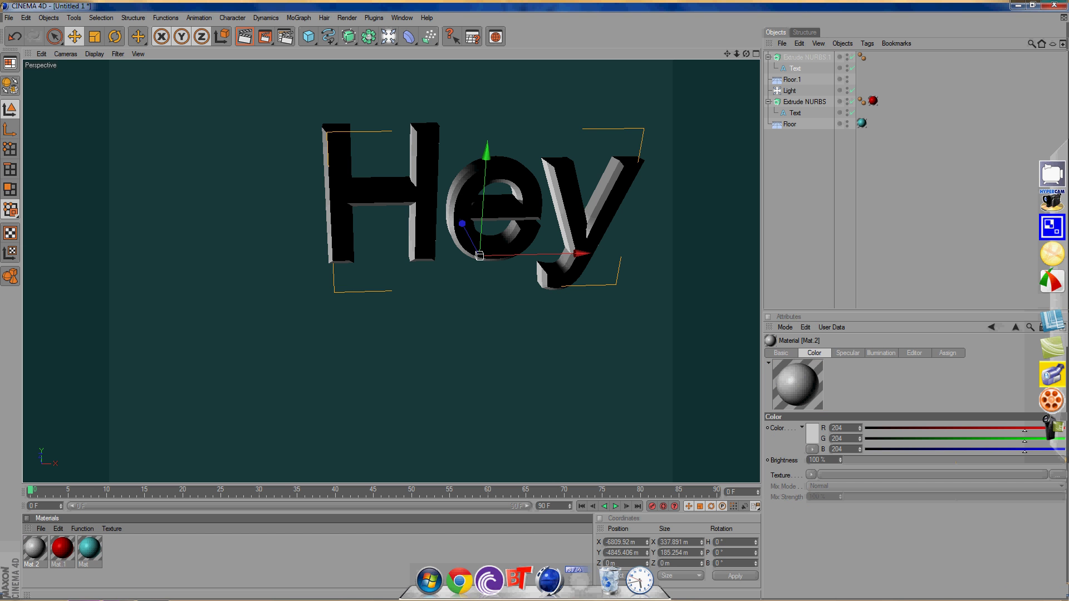
pyautogui.doubleClick(35, 549)
pyautogui.moveTo(424, 127); pyautogui.dragTo(339, 127)
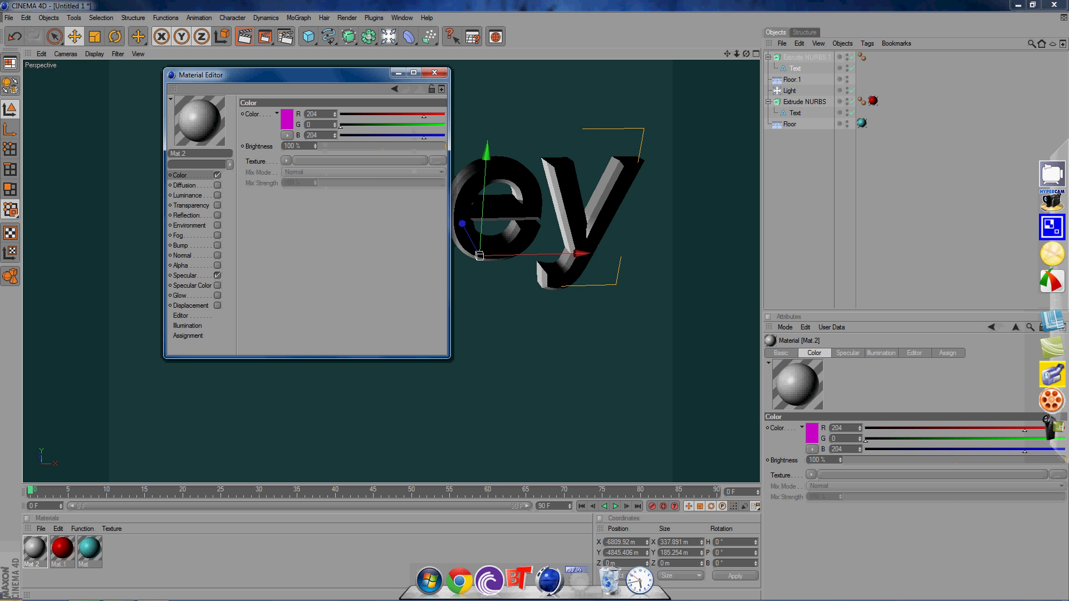
pyautogui.moveTo(424, 137); pyautogui.dragTo(339, 137)
pyautogui.click(438, 72)
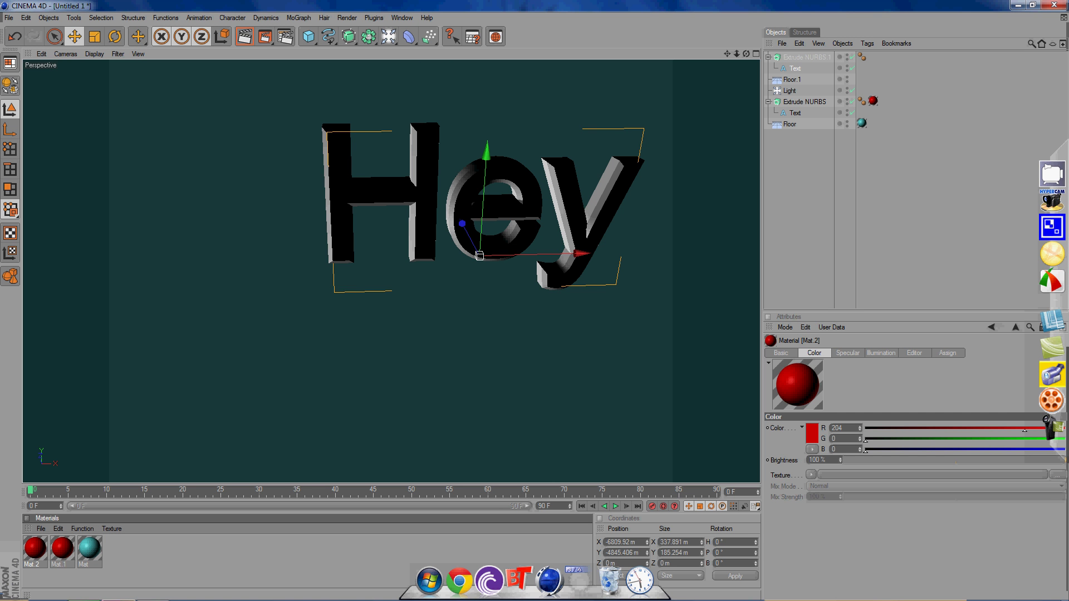
pyautogui.moveTo(35, 549); pyautogui.dragTo(341, 223)
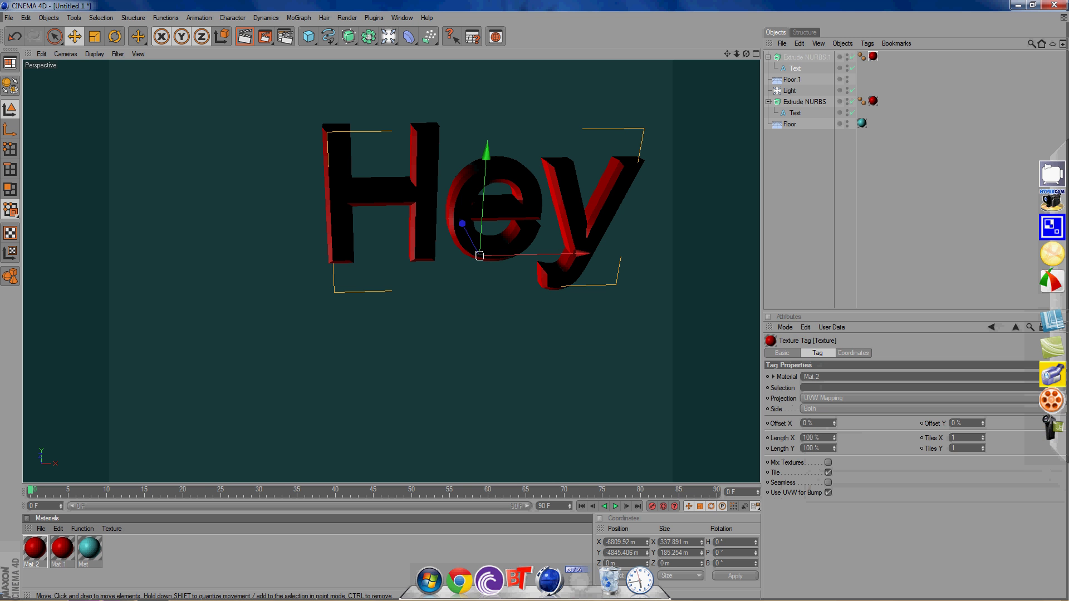
# - Move the "Hey" text spline to about X -19934 m, Y -4596 m and Z 1507 m
pyautogui.scroll(-3, 392, 271)
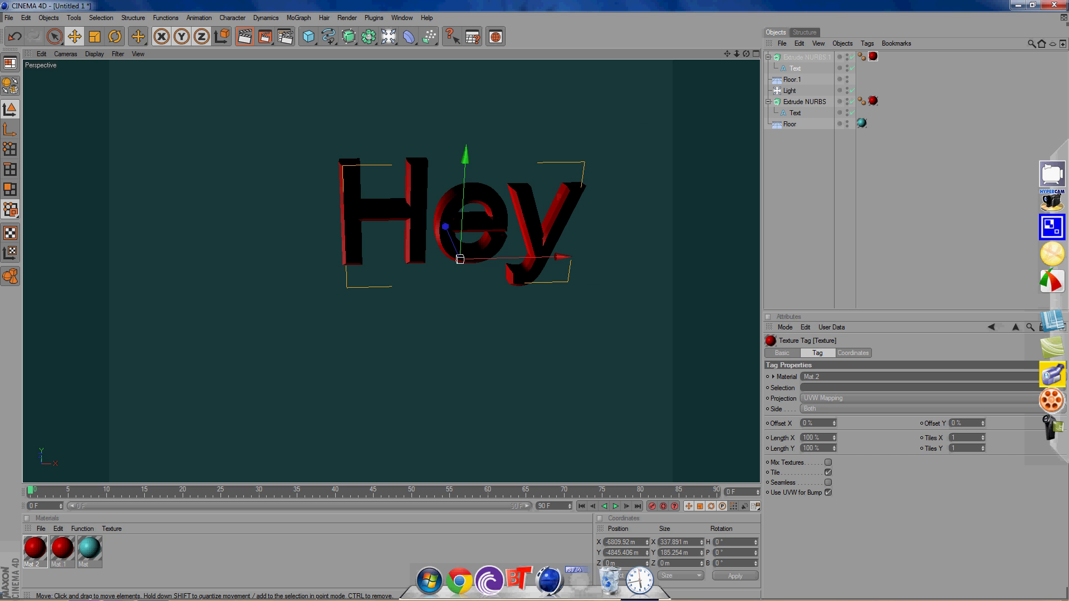
pyautogui.scroll(2, 394, 276)
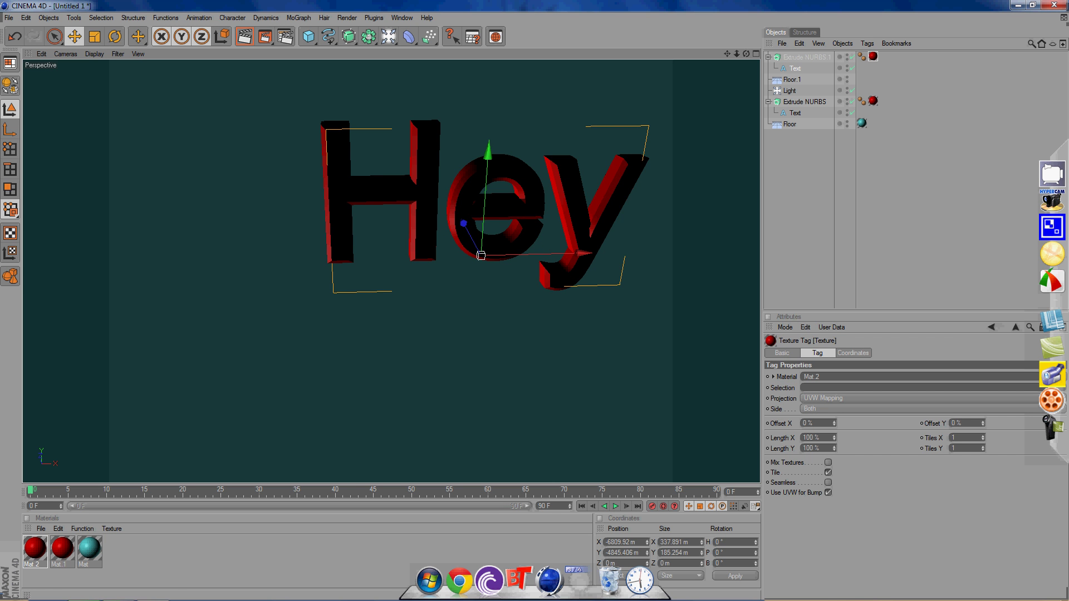
pyautogui.scroll(-2, 394, 276)
pyautogui.scroll(-4, 394, 277)
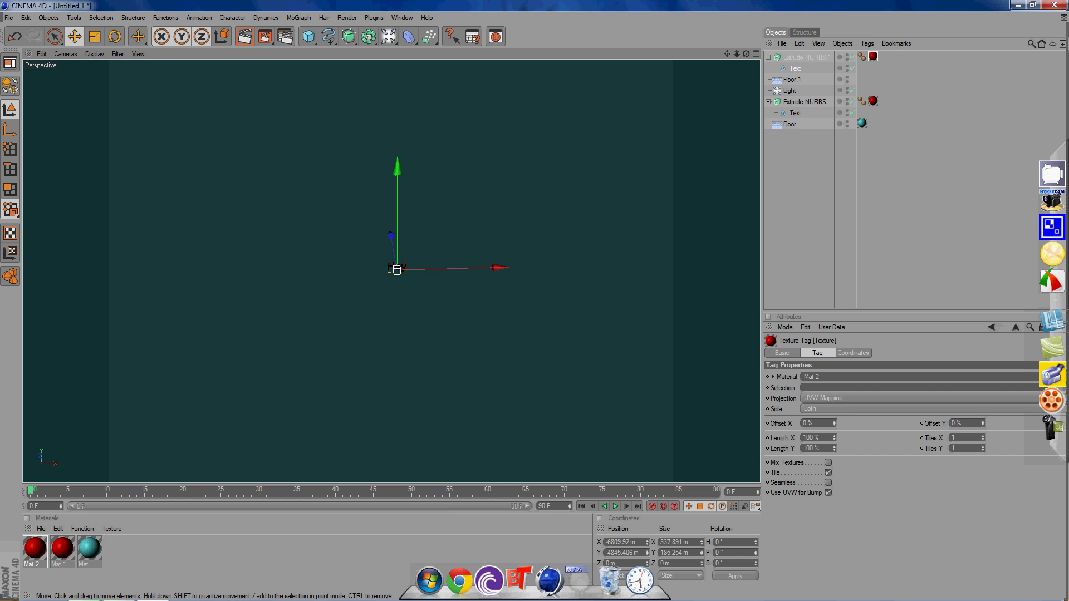
pyautogui.moveTo(746, 54); pyautogui.dragTo(682, 89)
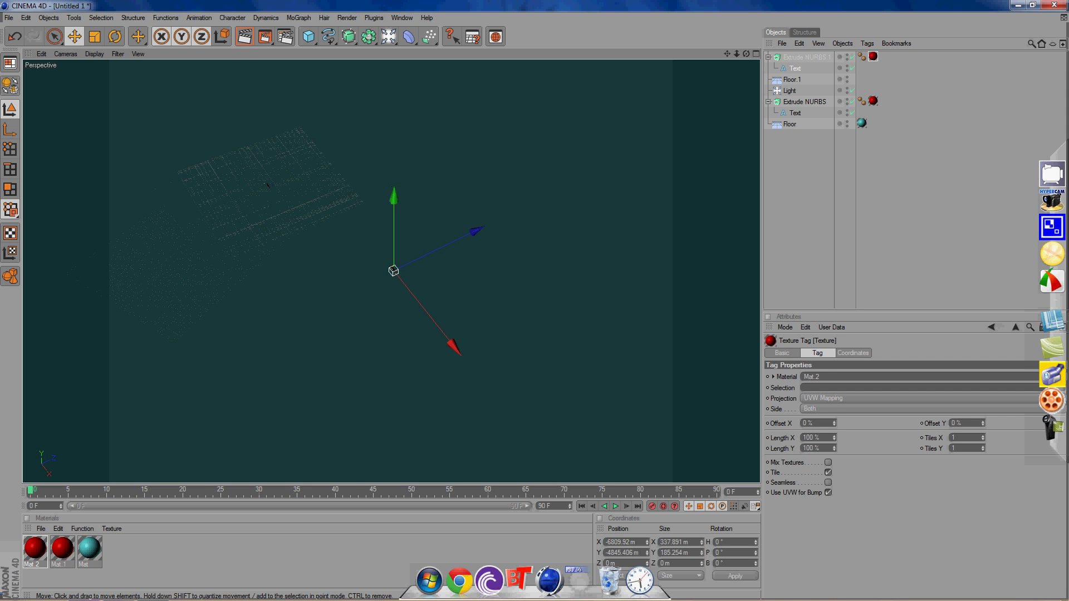
pyautogui.scroll(4, 394, 273)
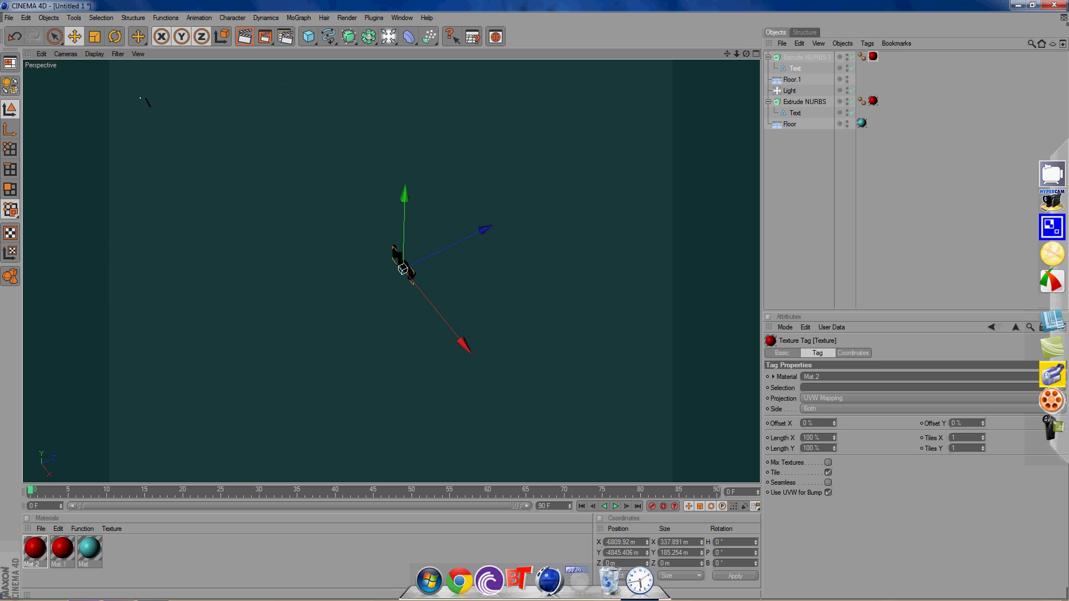
pyautogui.moveTo(746, 54); pyautogui.dragTo(741, 91)
pyautogui.scroll(-6, 391, 271)
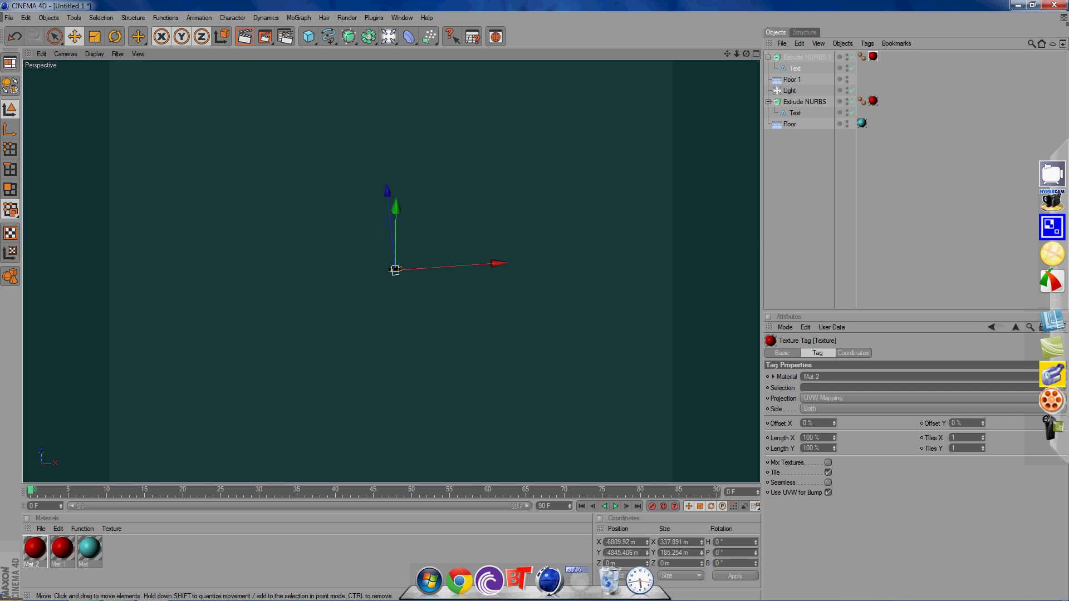
pyautogui.scroll(-3, 392, 271)
pyautogui.moveTo(394, 271); pyautogui.dragTo(206, 263)
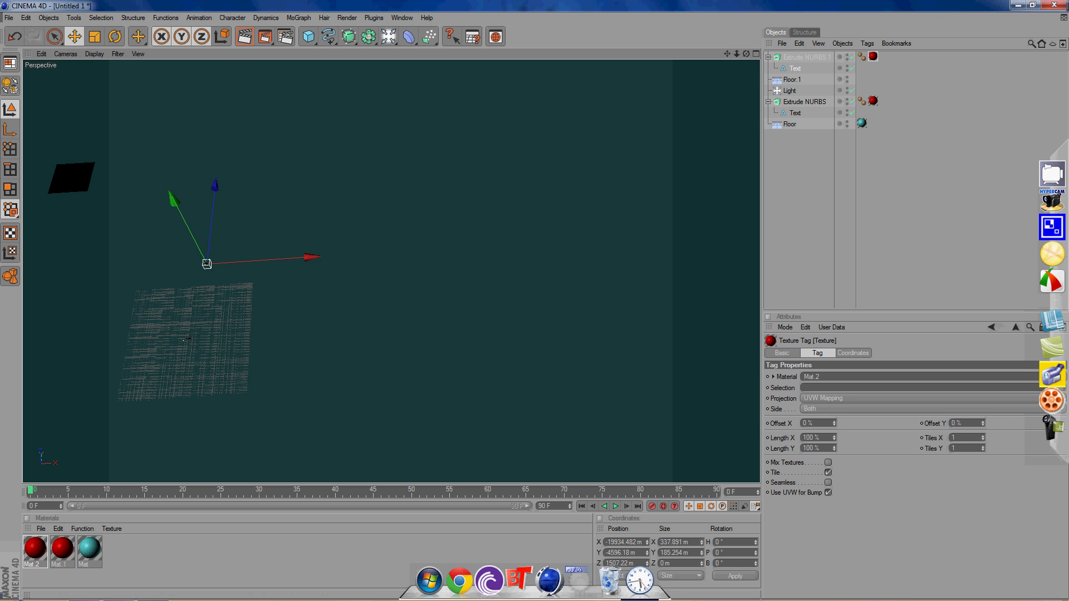
# - Frame the red "Hello" text and its light near the centre of the perspective view
pyautogui.moveTo(727, 54); pyautogui.dragTo(915, 1)
pyautogui.scroll(3, 391, 271)
pyautogui.scroll(4, 391, 271)
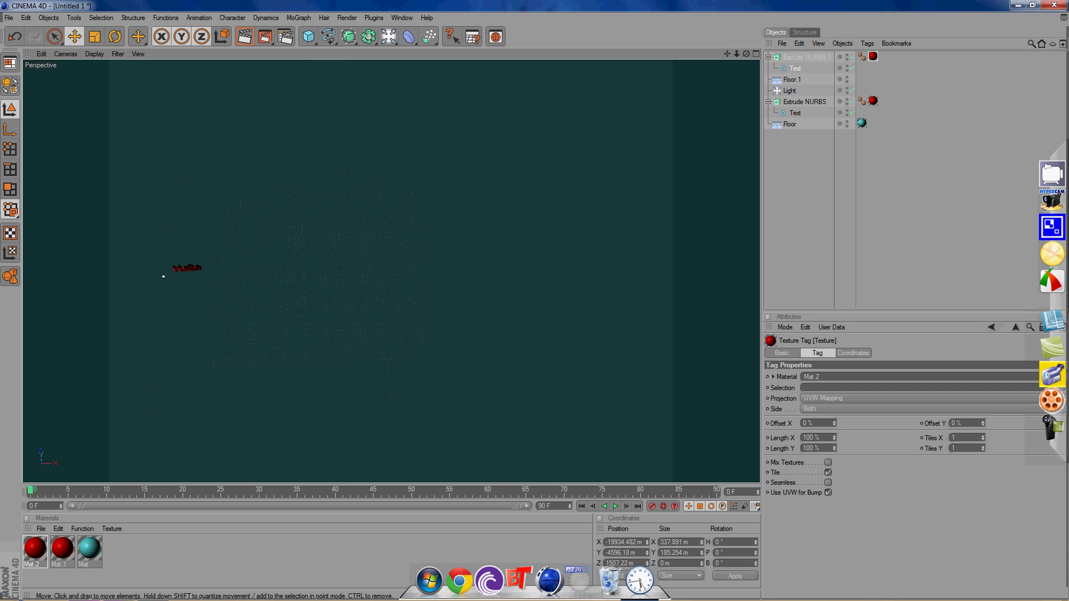
pyautogui.moveTo(727, 54); pyautogui.dragTo(845, 20)
pyautogui.scroll(4, 391, 272)
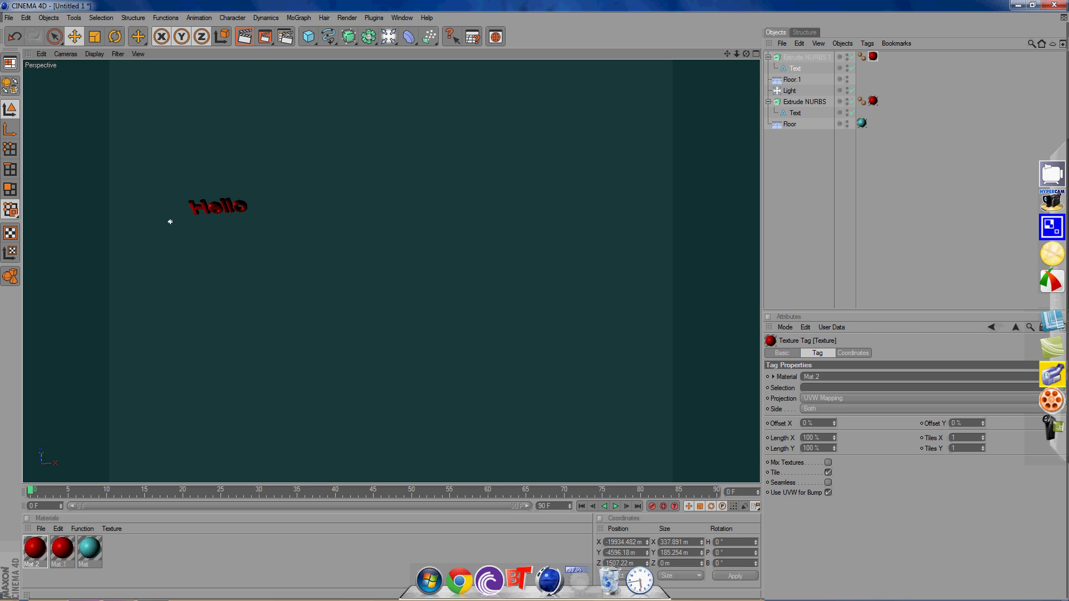
pyautogui.keyDown('alt'); pyautogui.moveTo(170, 222); pyautogui.dragTo(334, 249, button='middle'); pyautogui.keyUp('alt')
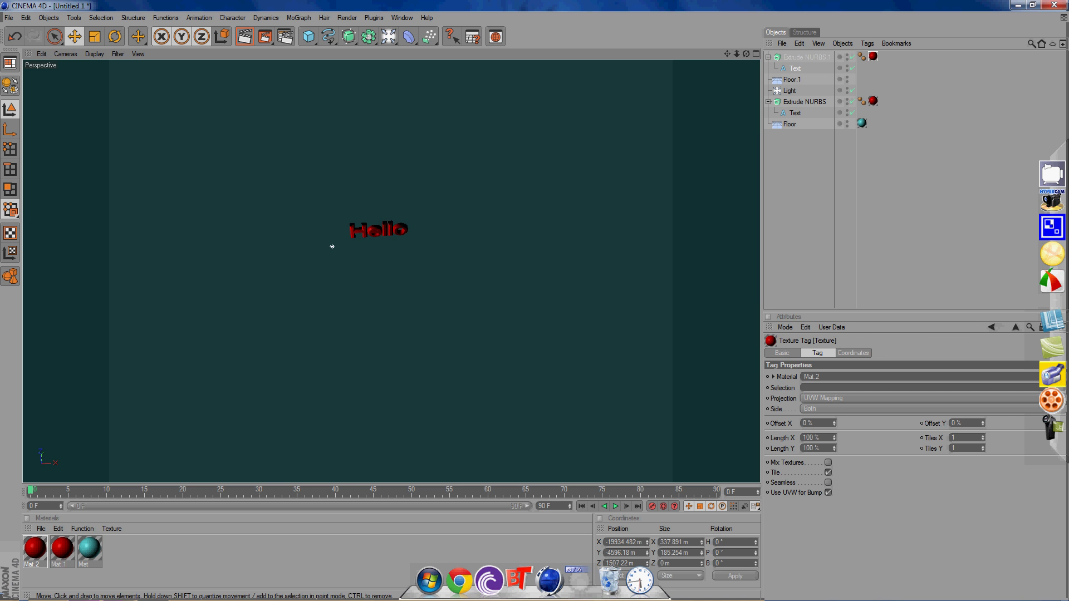
pyautogui.scroll(3, 249, 213)
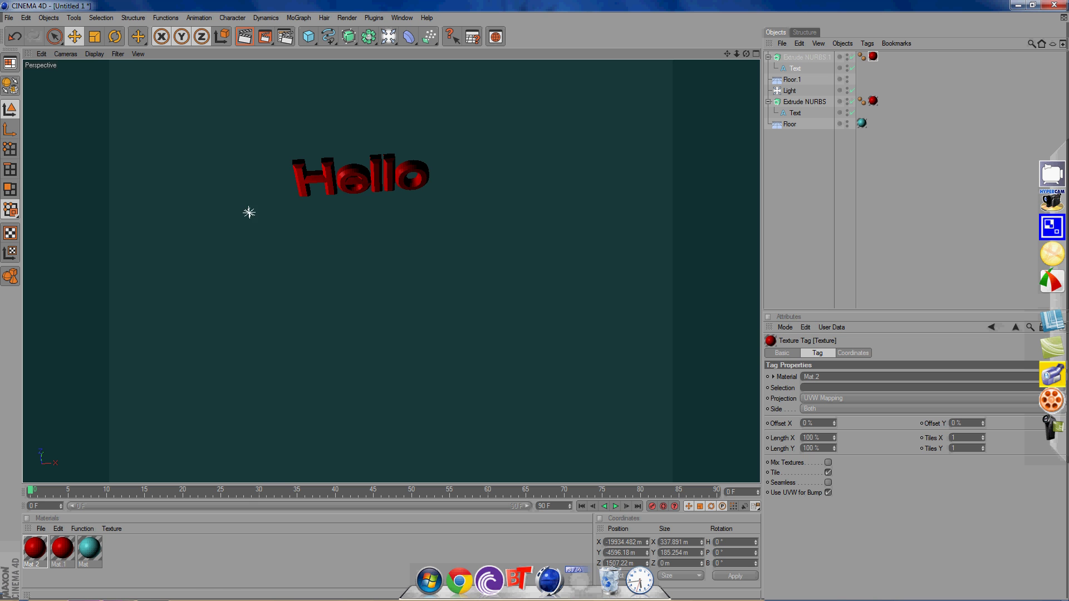
pyautogui.scroll(-5, 392, 271)
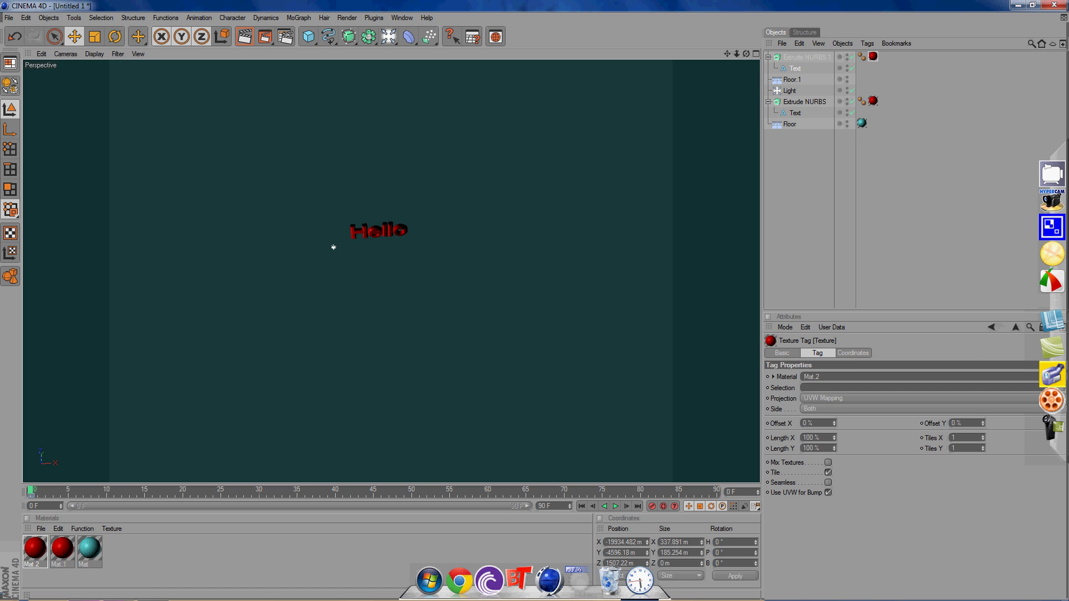
# - Record a keyframe for the selected object at frame 0 and undo it
pyautogui.press('F9')
pyautogui.hotkey('ctrl', 'z')
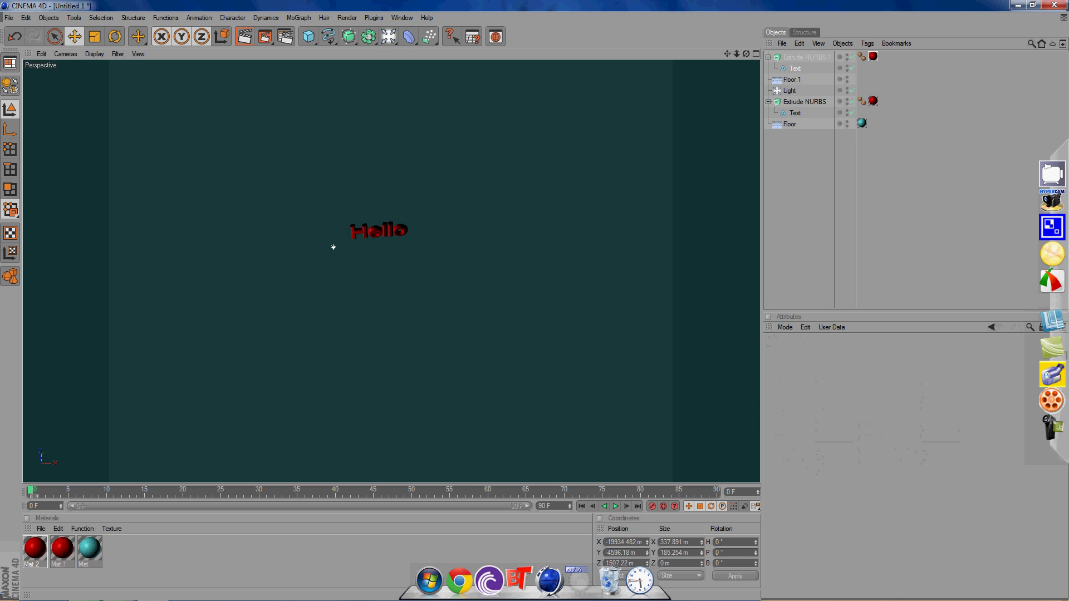
# - Add a camera from the current view and change its focal length to about 23.17
pyautogui.click(388, 37)
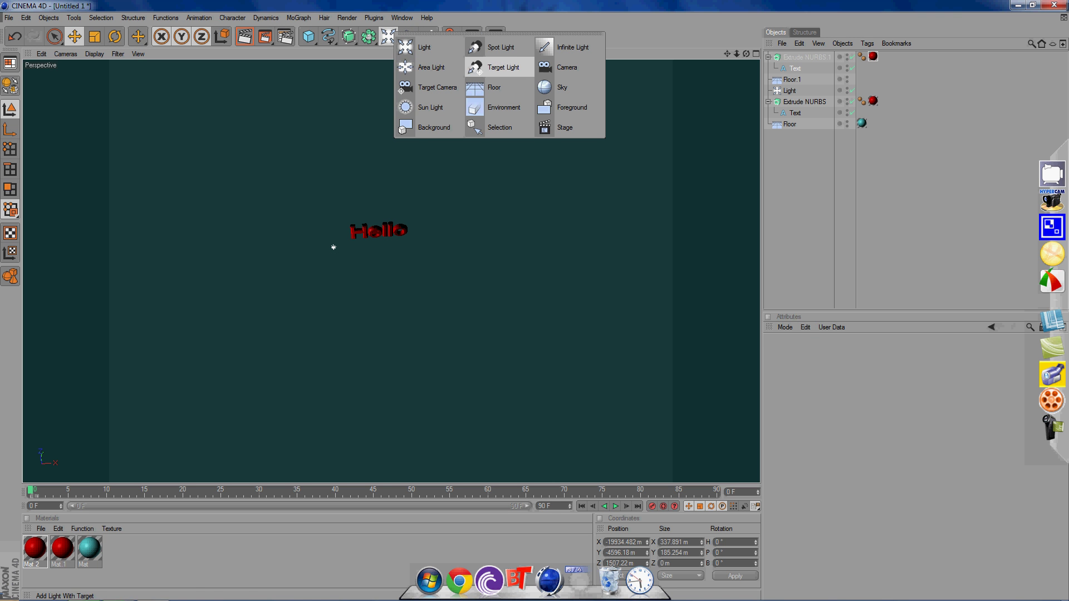
pyautogui.click(562, 66)
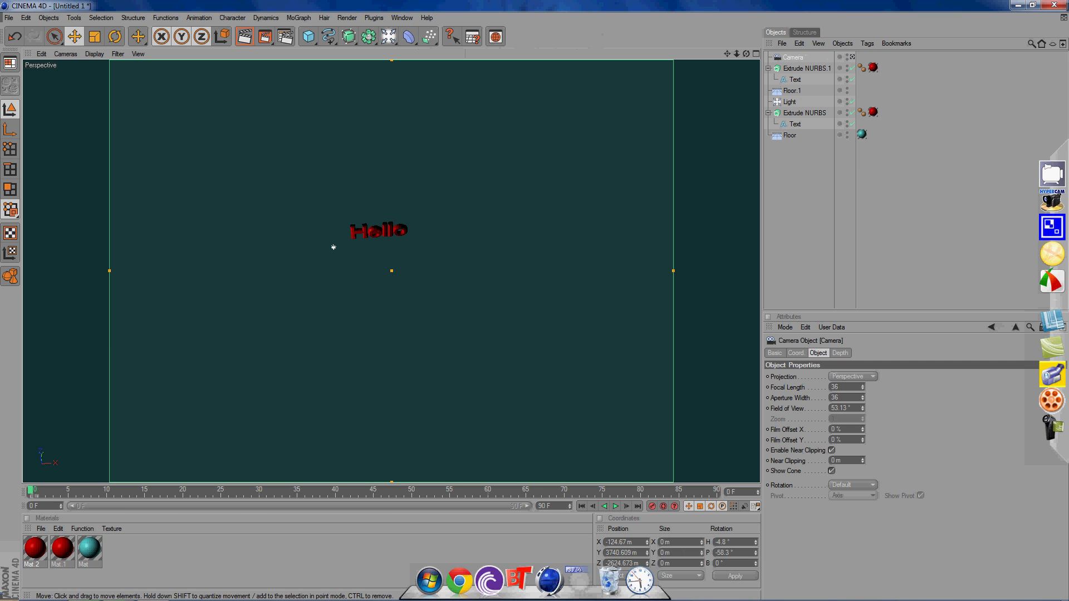
pyautogui.scroll(-6, 334, 247)
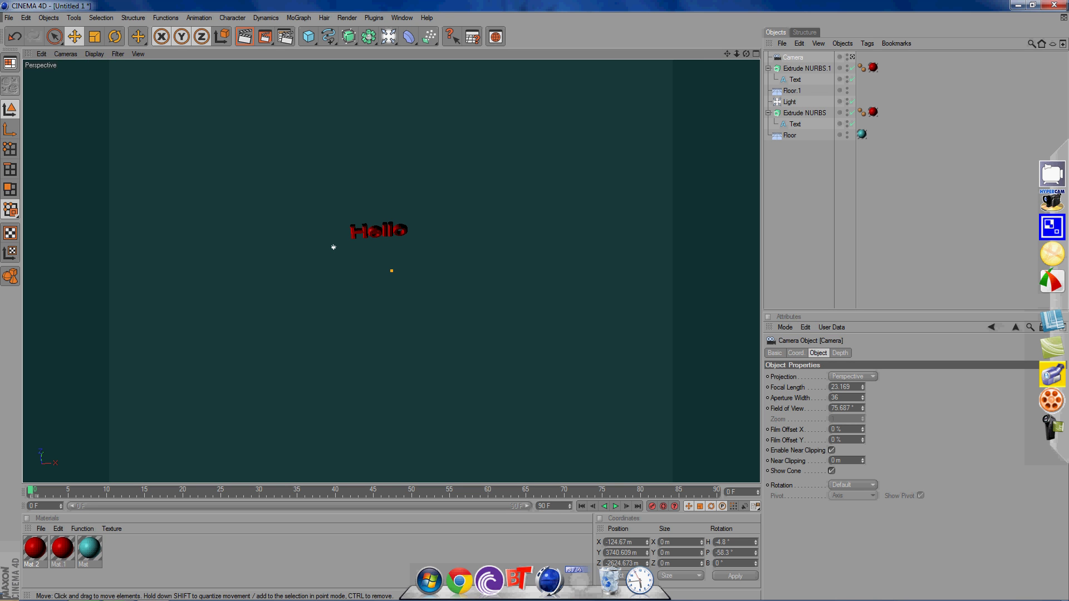
# - Switch the perspective view to look through the new scene camera
pyautogui.click(65, 53)
pyautogui.moveTo(87, 70)
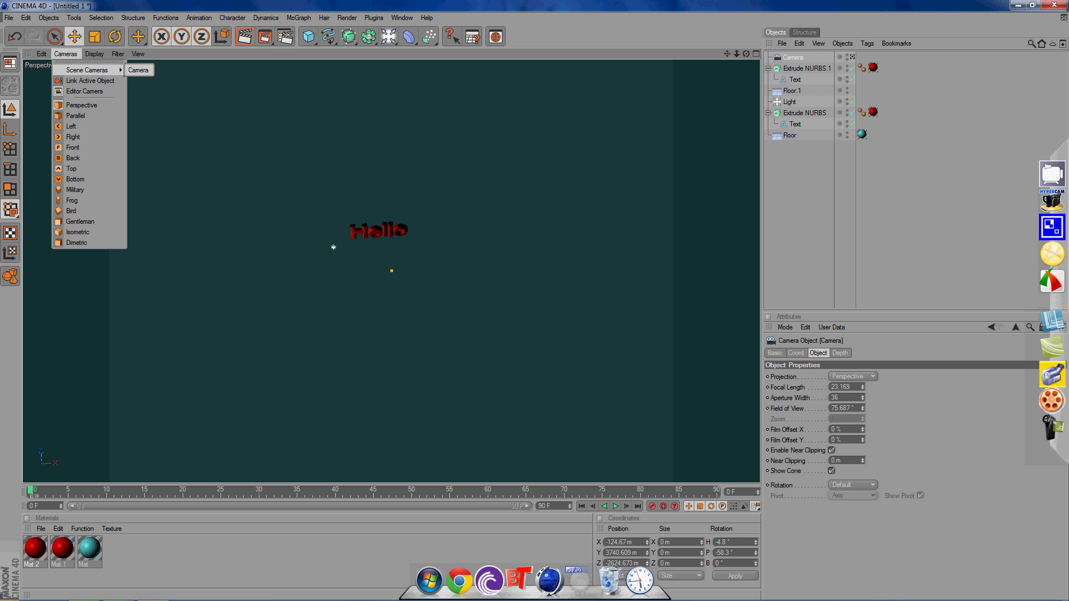
pyautogui.click(138, 70)
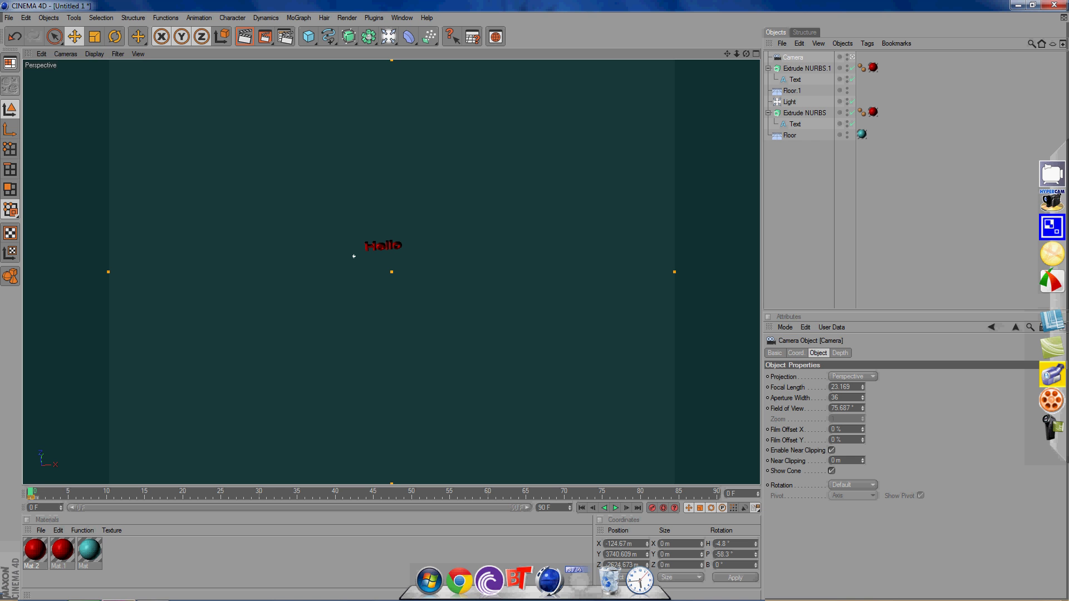
# - Try to jump the animation to frame 200
pyautogui.moveTo(31, 492); pyautogui.dragTo(75, 492)
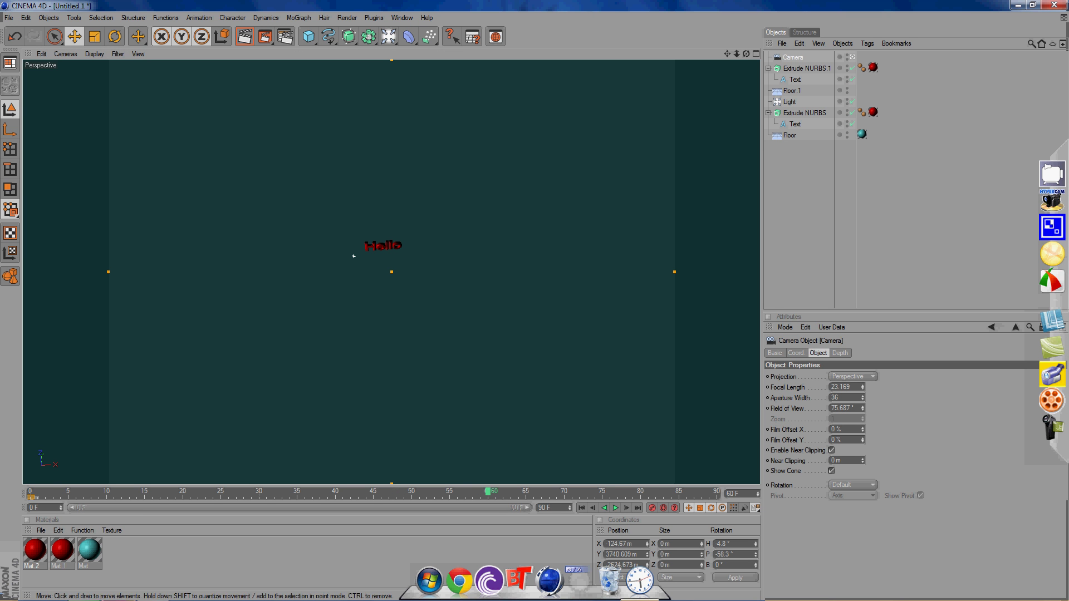
pyautogui.click(734, 494)
pyautogui.press('BackSpace')
pyautogui.press('BackSpace')
pyautogui.write('2')
pyautogui.write('000')
pyautogui.press('BackSpace')
pyautogui.press('Return')
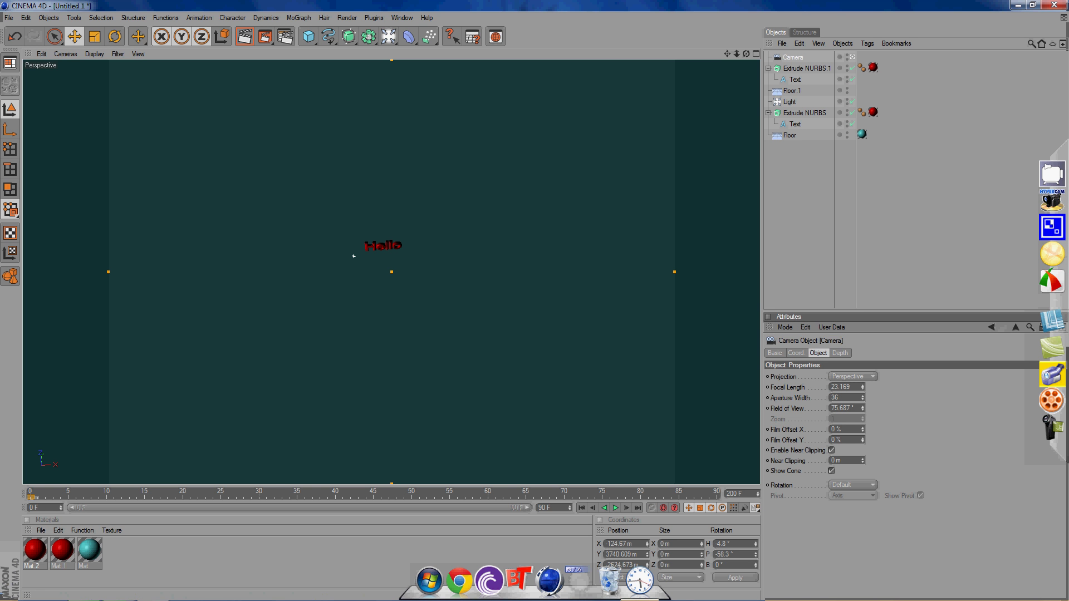
# - Go to frame 60, record a keyframe for the camera there, and turn on automatic keyframing
pyautogui.moveTo(30, 493); pyautogui.dragTo(426, 493)
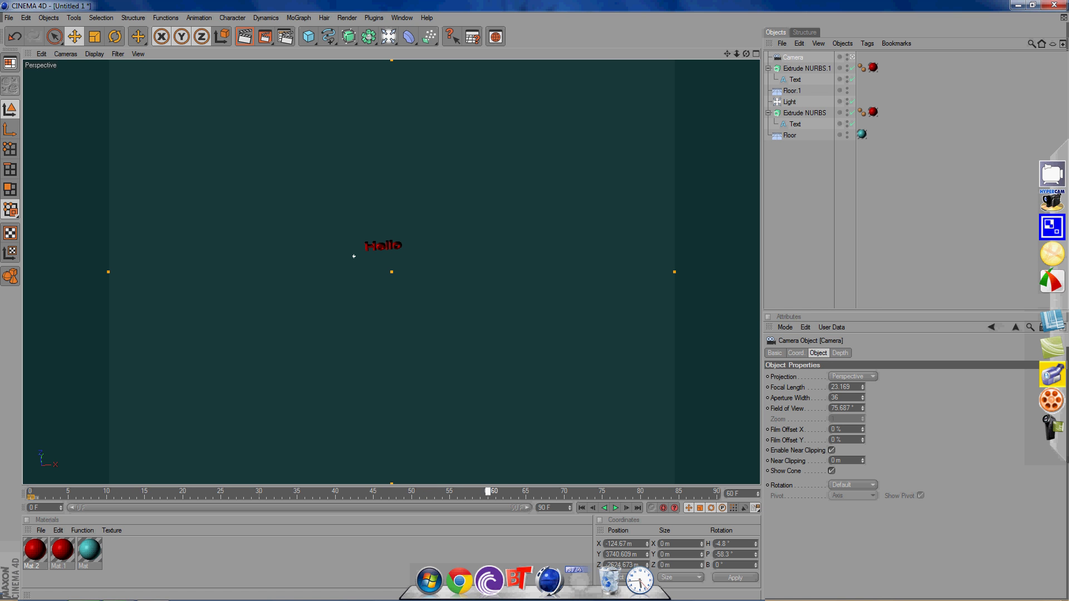
pyautogui.press('F9')
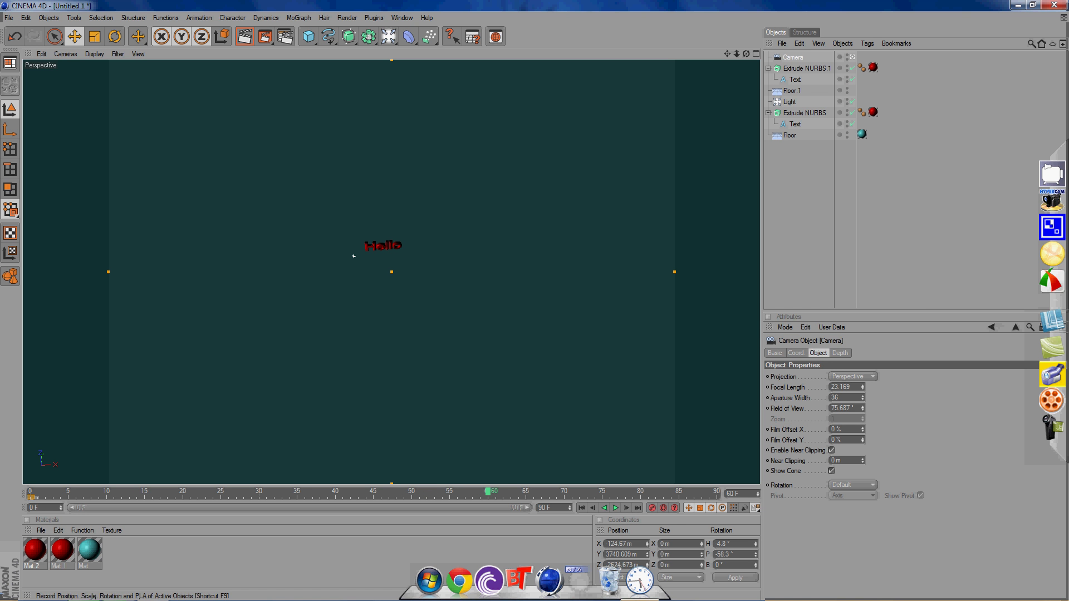
pyautogui.hotkey('ctrl', 'F9')
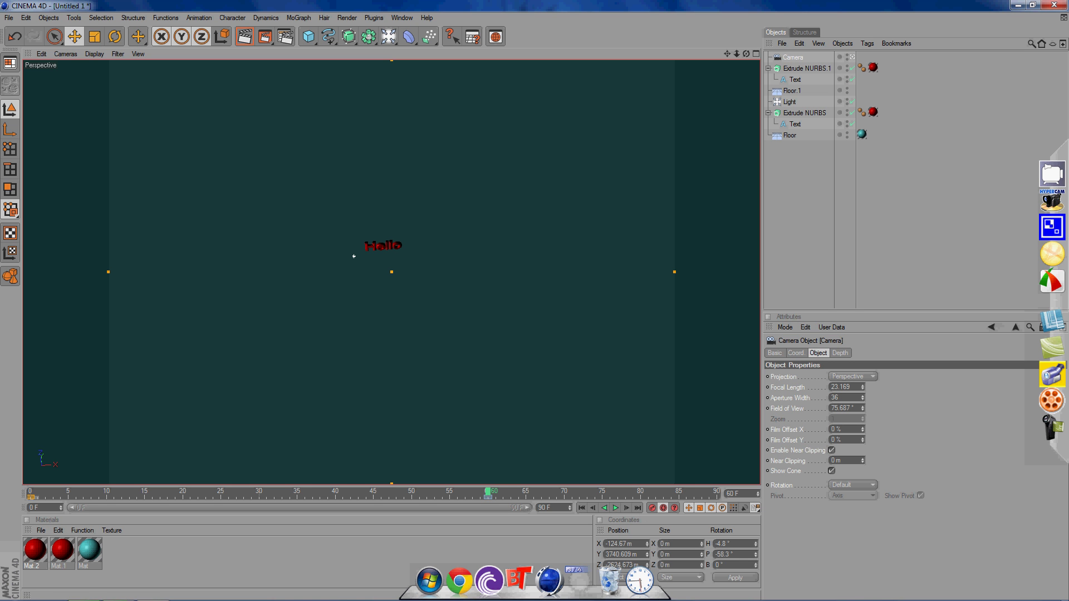
# - At frame 60, bring the camera close to the "Hello" text and turn it to view the word straight on from above
pyautogui.scroll(5, 392, 272)
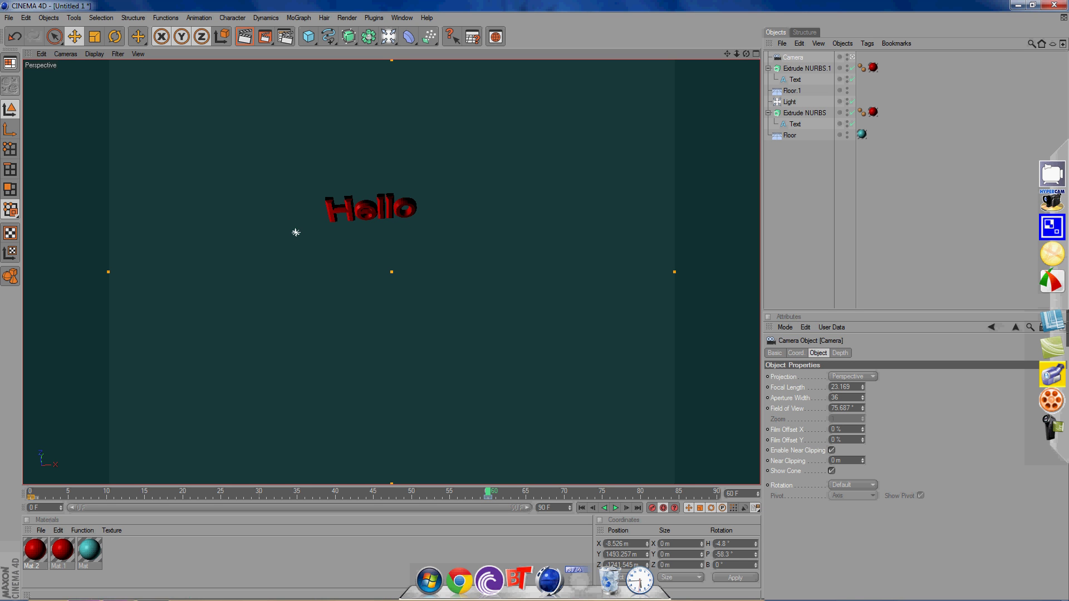
pyautogui.keyDown('alt'); pyautogui.moveTo(296, 232); pyautogui.dragTo(258, 218, button='right'); pyautogui.keyUp('alt')
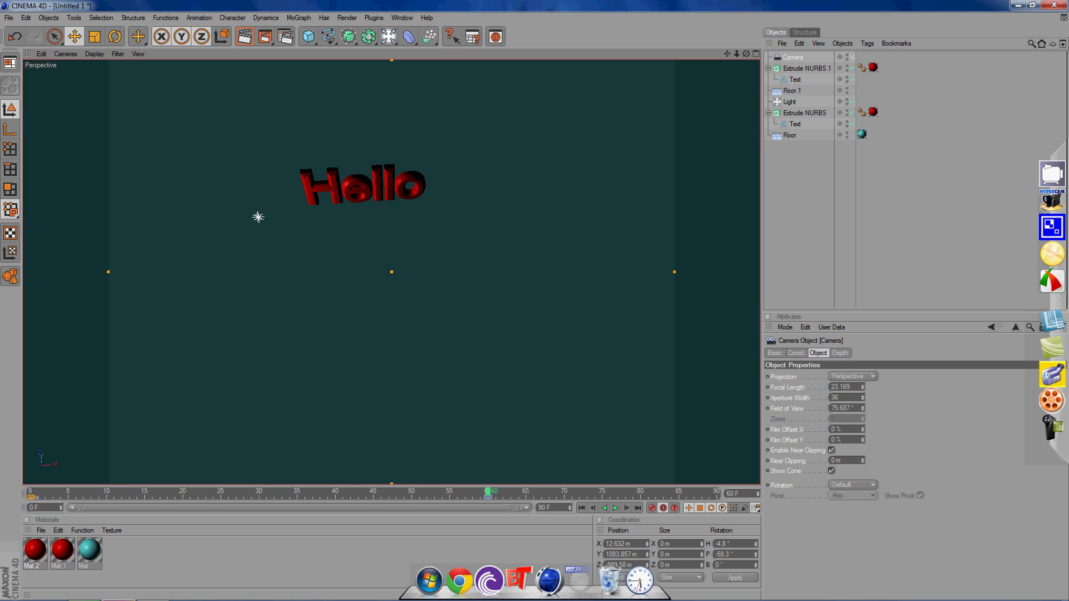
pyautogui.moveTo(258, 217)
pyautogui.keyDown('alt'); pyautogui.mouseDown()
pyautogui.moveTo(263, 242)
pyautogui.moveTo(253, 202)
pyautogui.moveTo(254, 212)
pyautogui.mouseUp(); pyautogui.keyUp('alt')
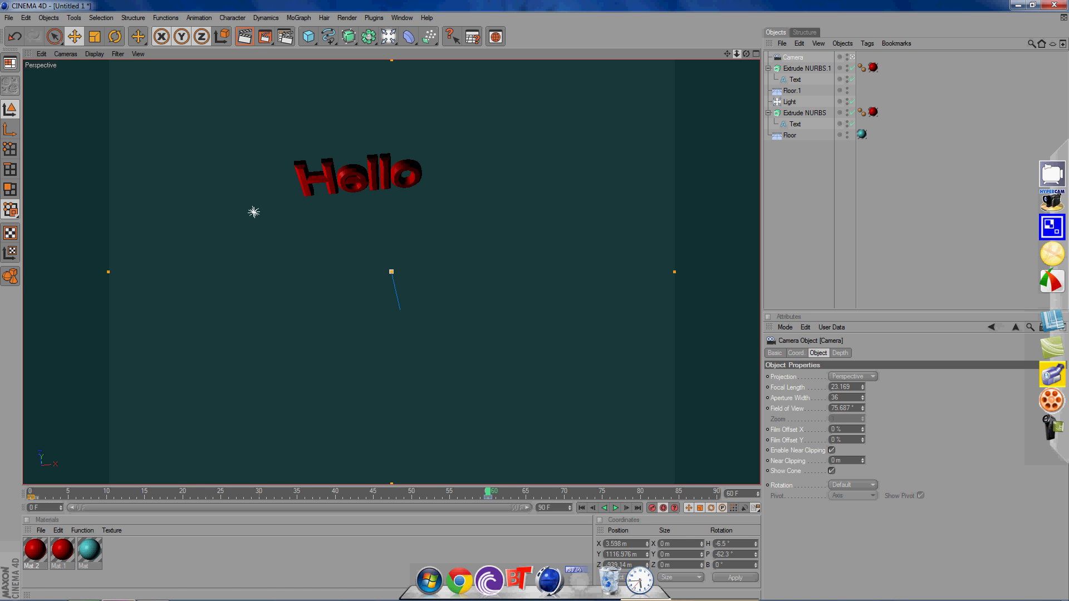
pyautogui.scroll(3, 392, 272)
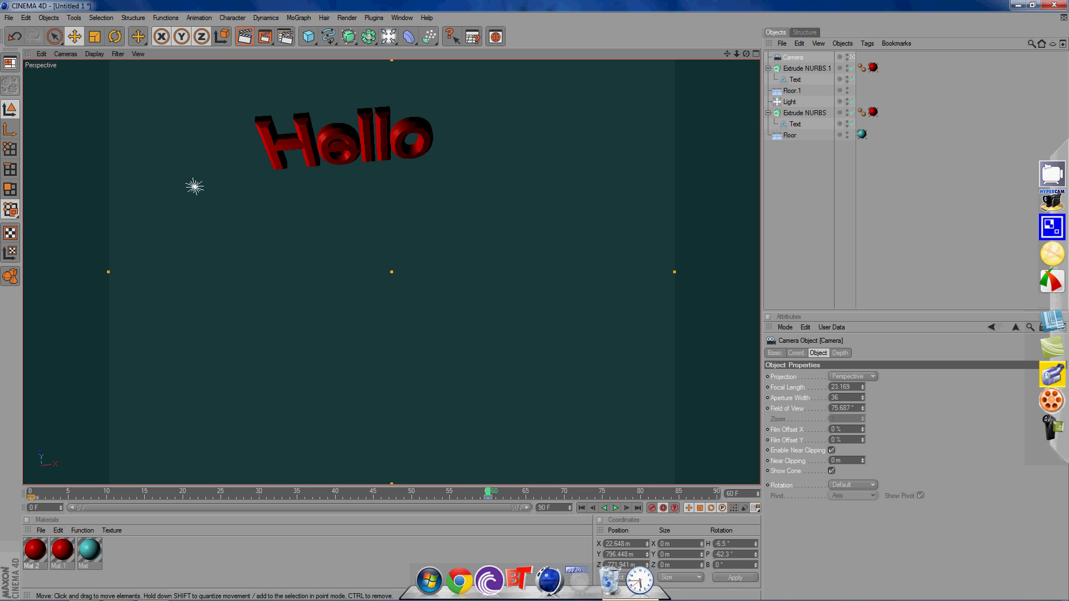
pyautogui.keyDown('alt'); pyautogui.moveTo(194, 187); pyautogui.dragTo(197, 191, button='middle'); pyautogui.keyUp('alt')
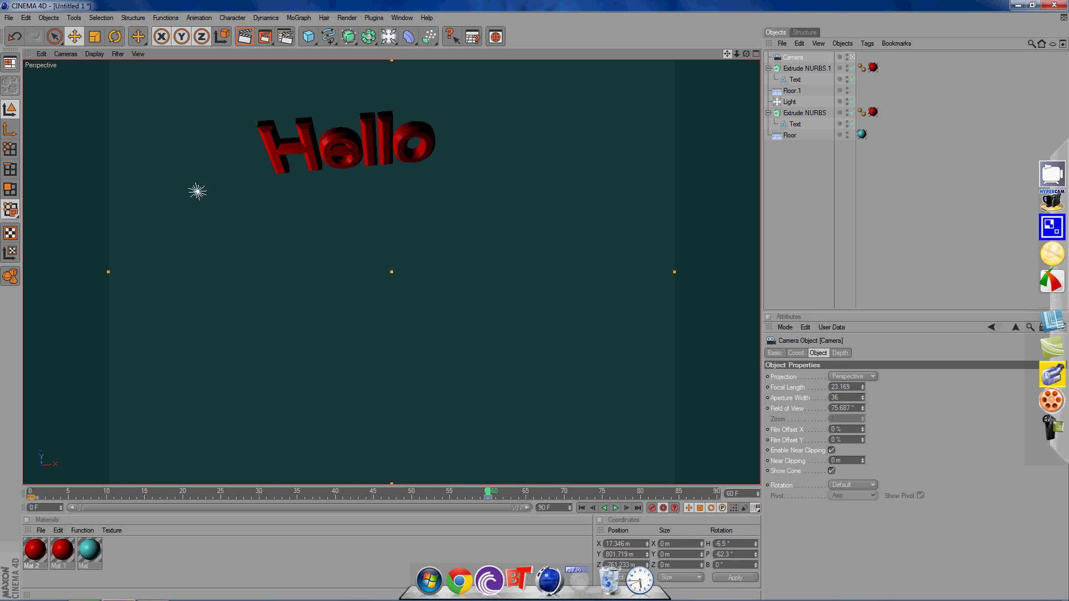
pyautogui.keyDown('alt'); pyautogui.moveTo(196, 192); pyautogui.dragTo(392, 234); pyautogui.keyUp('alt')
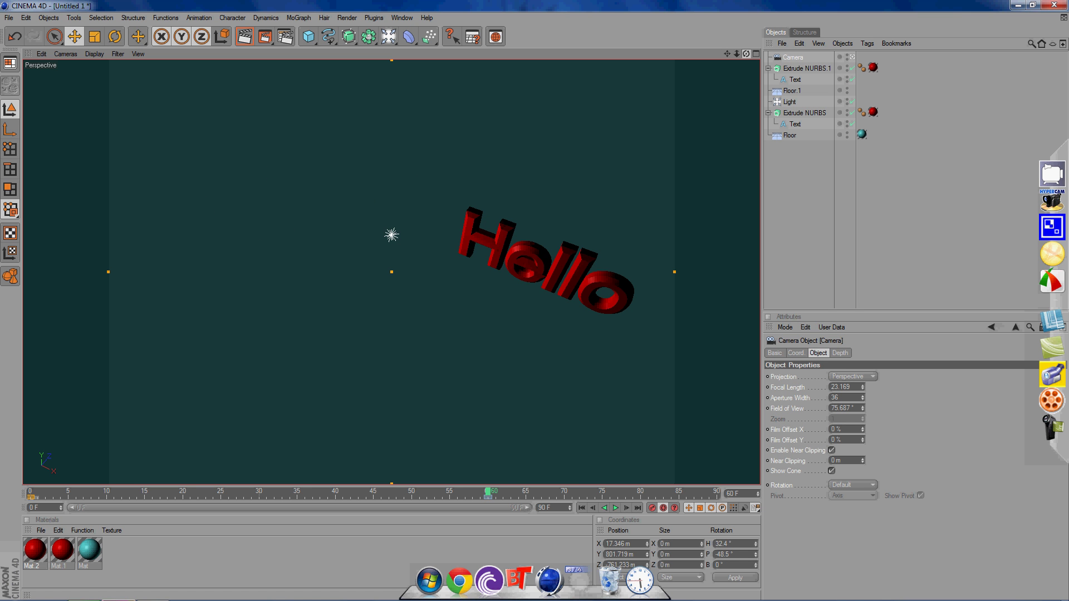
pyautogui.moveTo(737, 54); pyautogui.dragTo(744, 54)
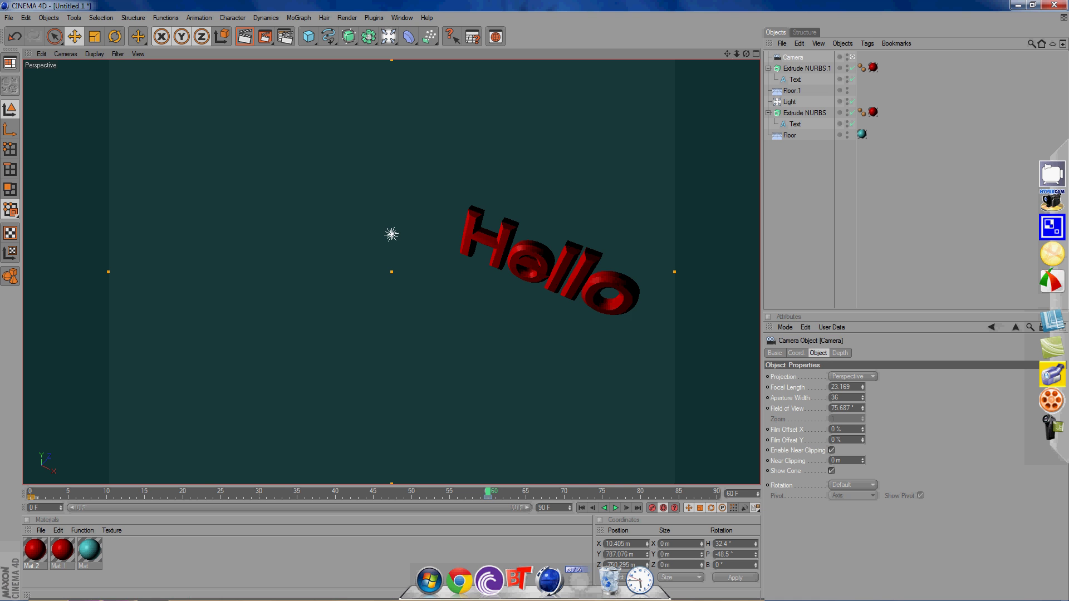
pyautogui.moveTo(488, 492)
pyautogui.mouseDown()
pyautogui.moveTo(75, 492)
pyautogui.moveTo(488, 491)
pyautogui.mouseUp()
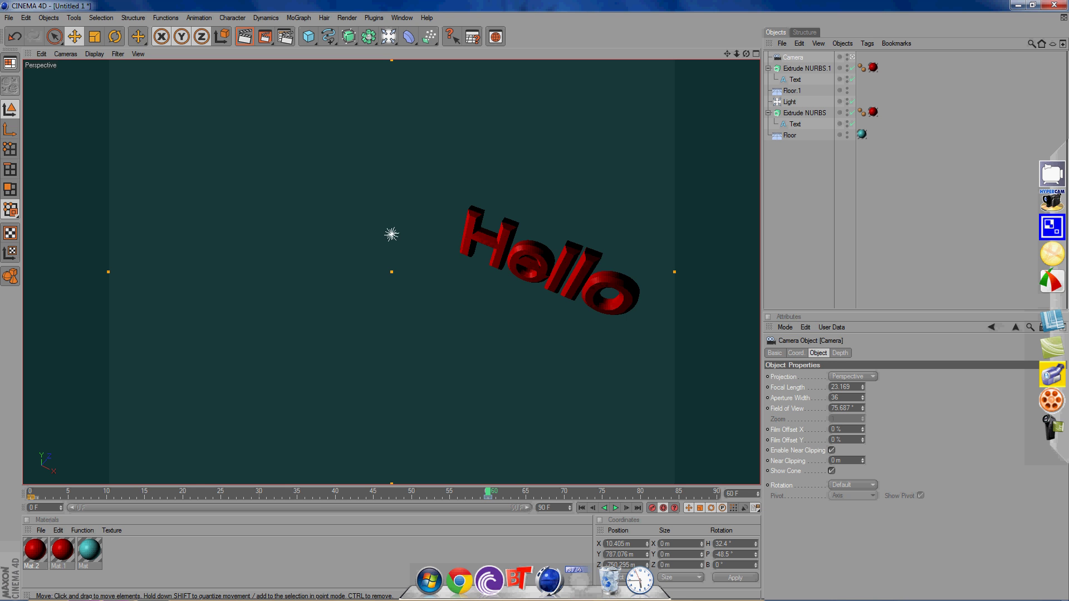
pyautogui.moveTo(737, 54); pyautogui.dragTo(732, 213)
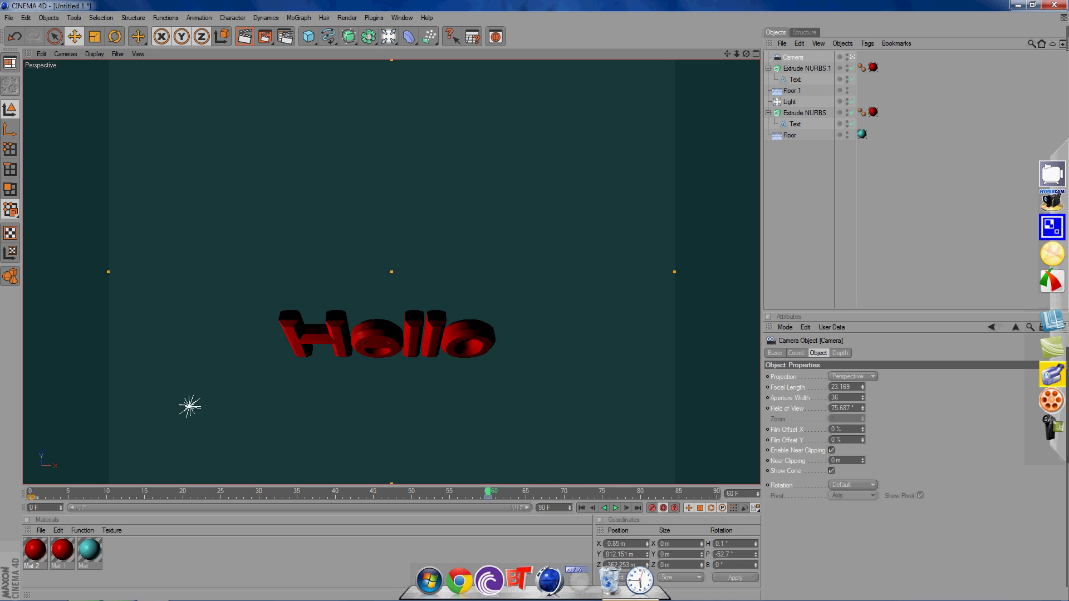
pyautogui.scroll(-3, 392, 271)
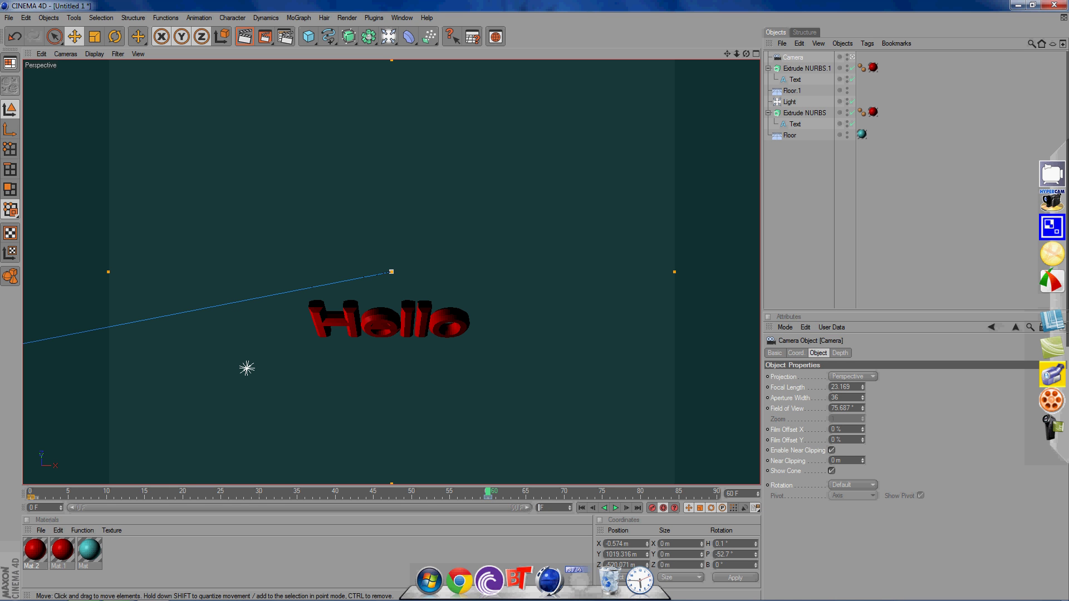
# - Extend the animation's end frame to 200 and go to frame 125
pyautogui.press('Return')
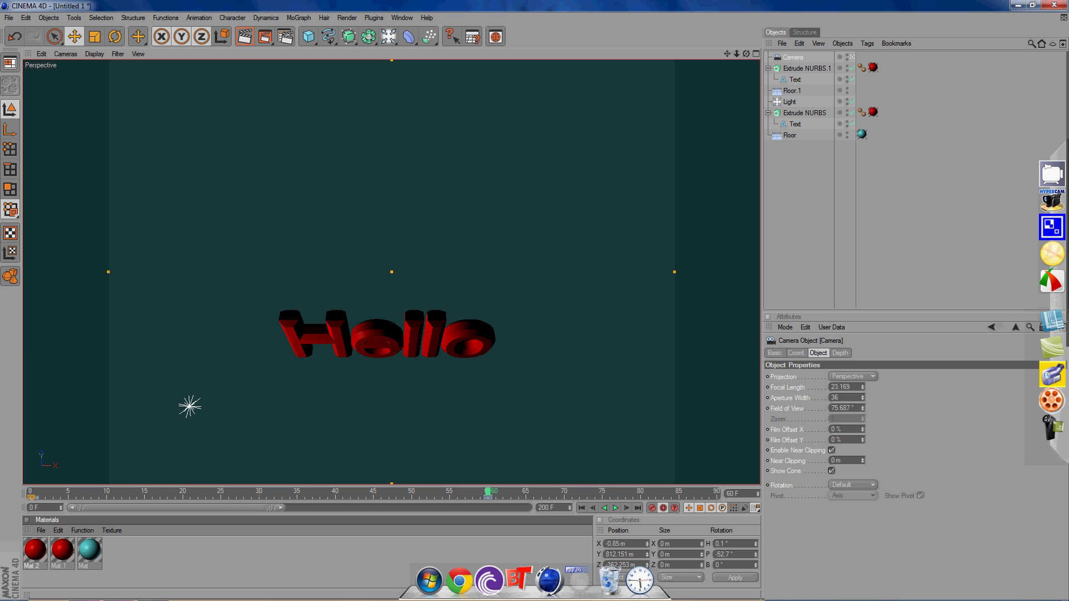
pyautogui.moveTo(176, 508); pyautogui.dragTo(266, 508)
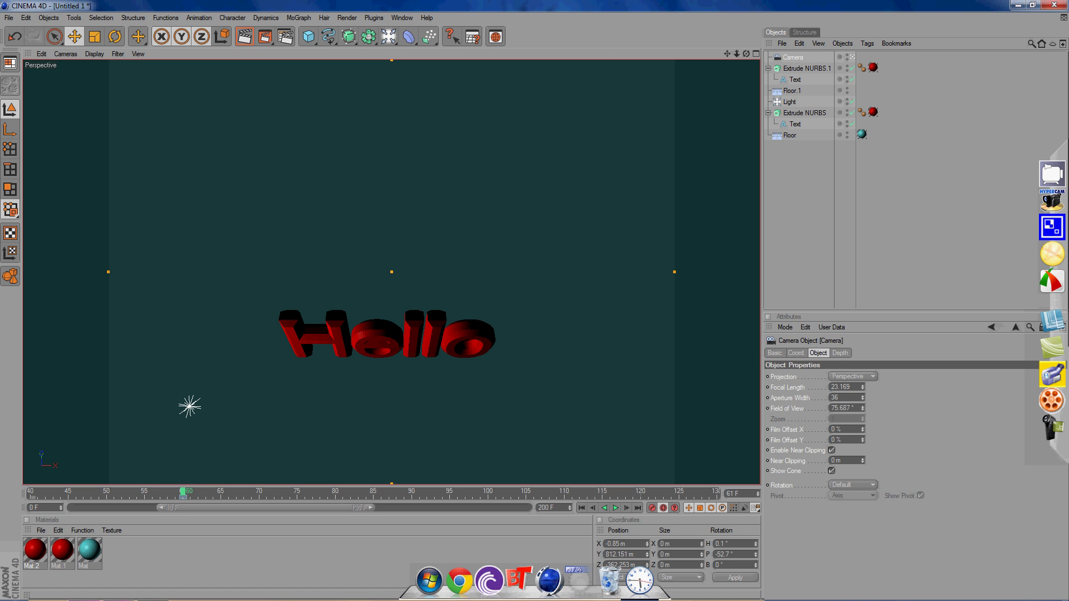
pyautogui.moveTo(183, 491); pyautogui.dragTo(678, 491)
# - At frame 125, pull the camera back from "Hello" and steer it over to a close, tilted view of the "Hey" text
pyautogui.scroll(-5, 392, 272)
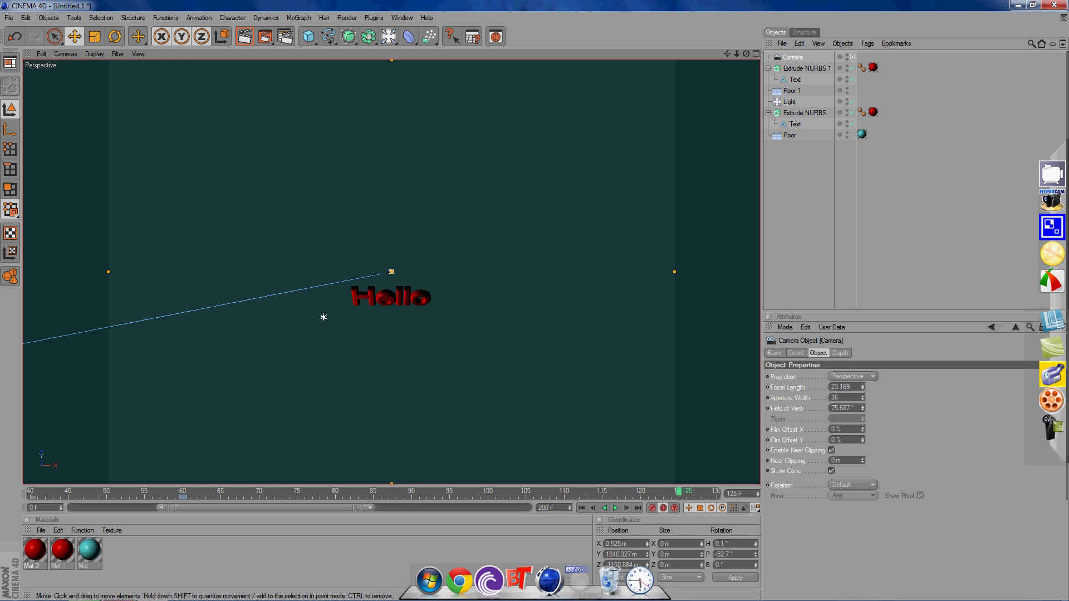
pyautogui.scroll(-15, 391, 272)
pyautogui.moveTo(746, 54)
pyautogui.mouseDown()
pyautogui.moveTo(758, 28)
pyautogui.moveTo(764, 42)
pyautogui.mouseUp()
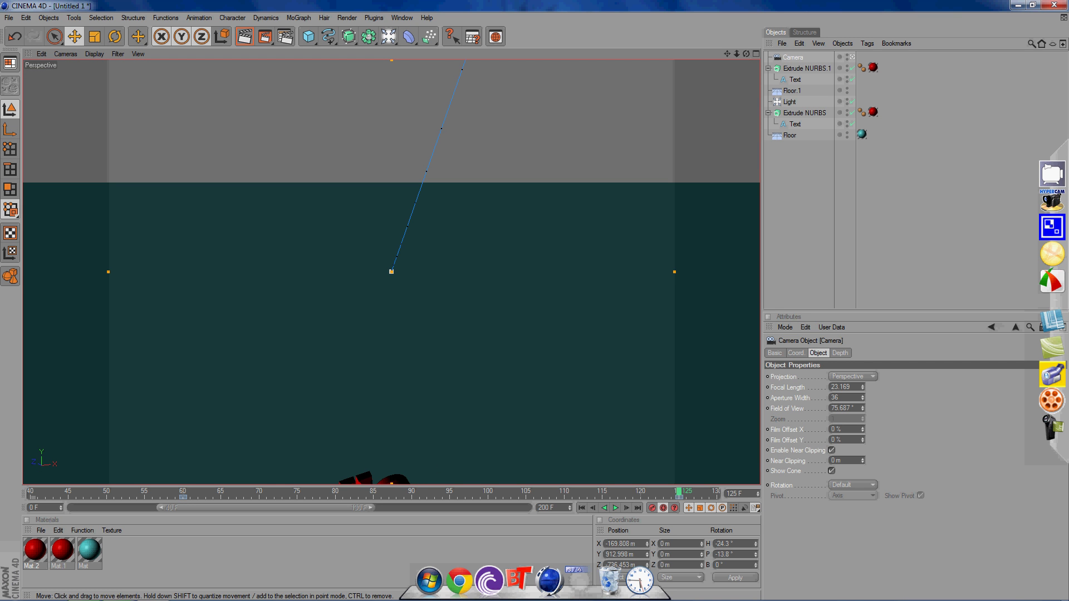
pyautogui.scroll(-15, 391, 271)
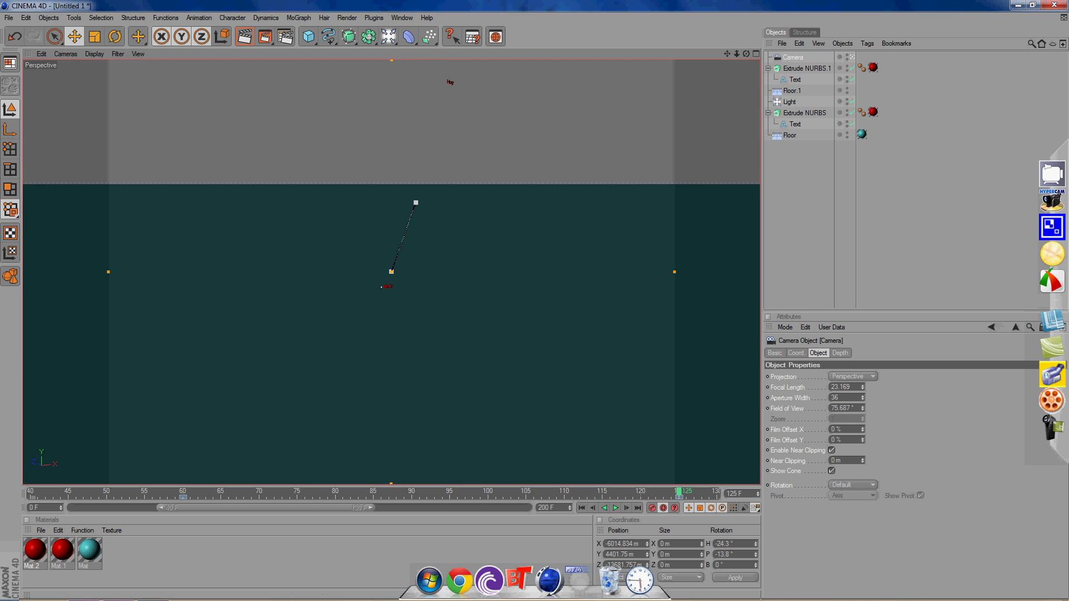
pyautogui.moveTo(746, 54); pyautogui.dragTo(763, 40)
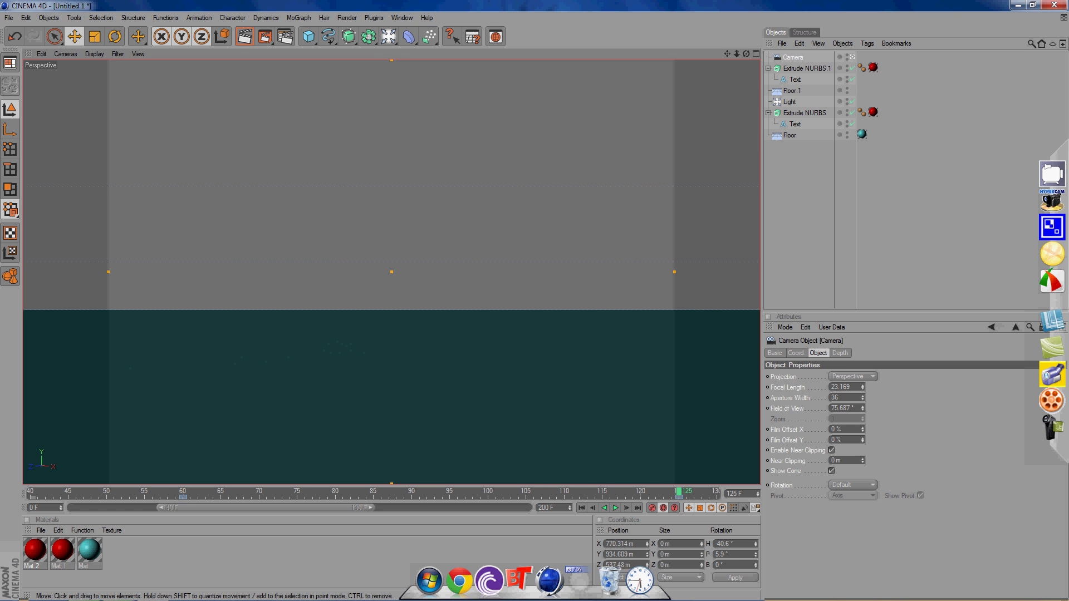
pyautogui.click(802, 195)
pyautogui.moveTo(746, 54)
pyautogui.mouseDown()
pyautogui.moveTo(752, 25)
pyautogui.moveTo(747, 46)
pyautogui.mouseUp()
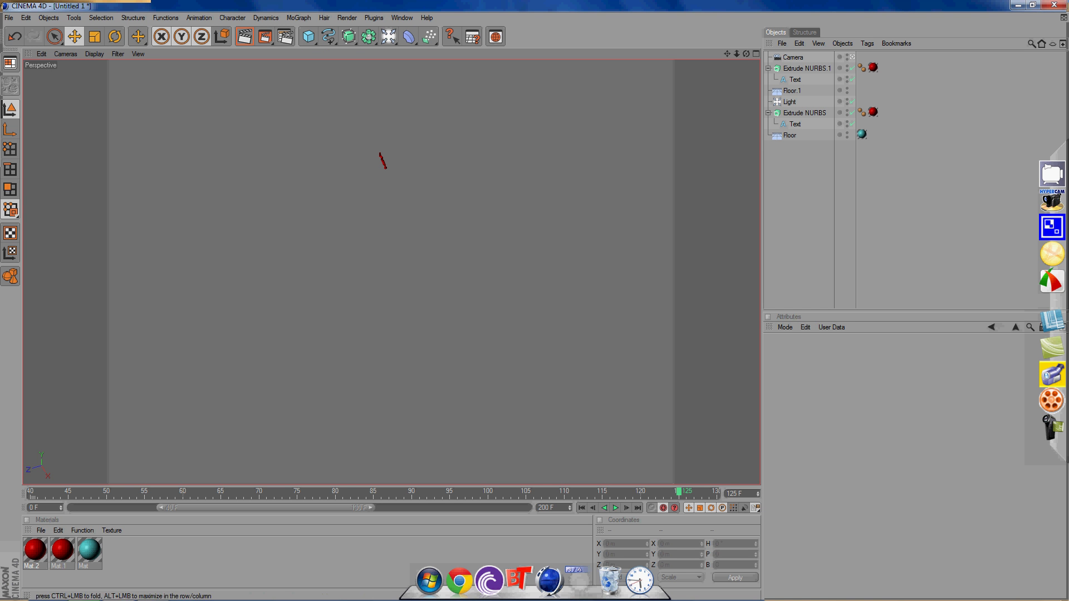
pyautogui.moveTo(746, 54); pyautogui.dragTo(746, 62)
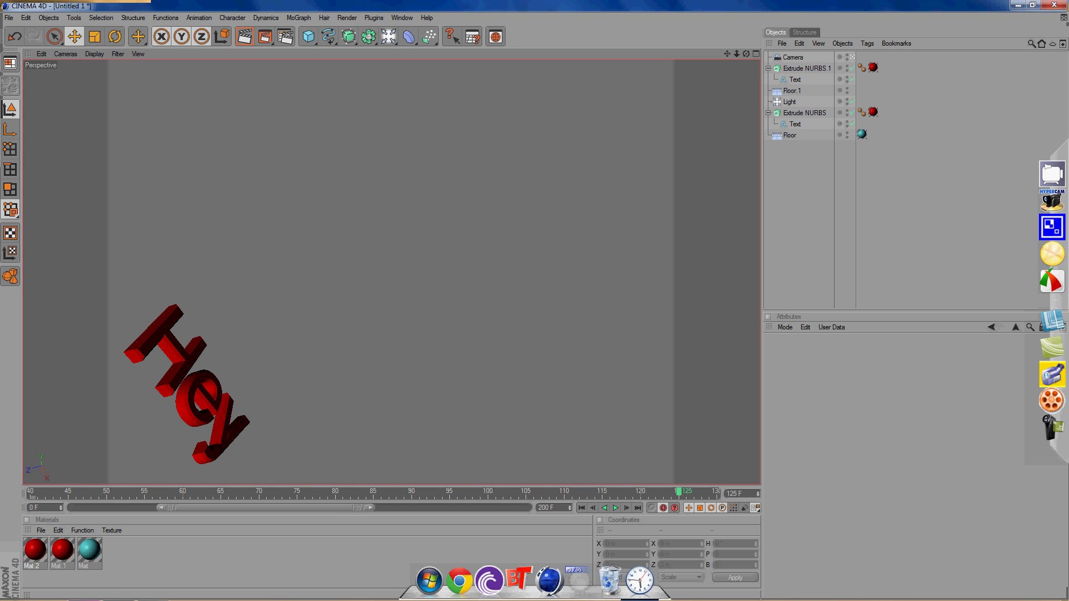
# - Rewind to frame 0 and play the camera animation up to about frame 130
pyautogui.moveTo(265, 507); pyautogui.dragTo(176, 508)
pyautogui.click(582, 508)
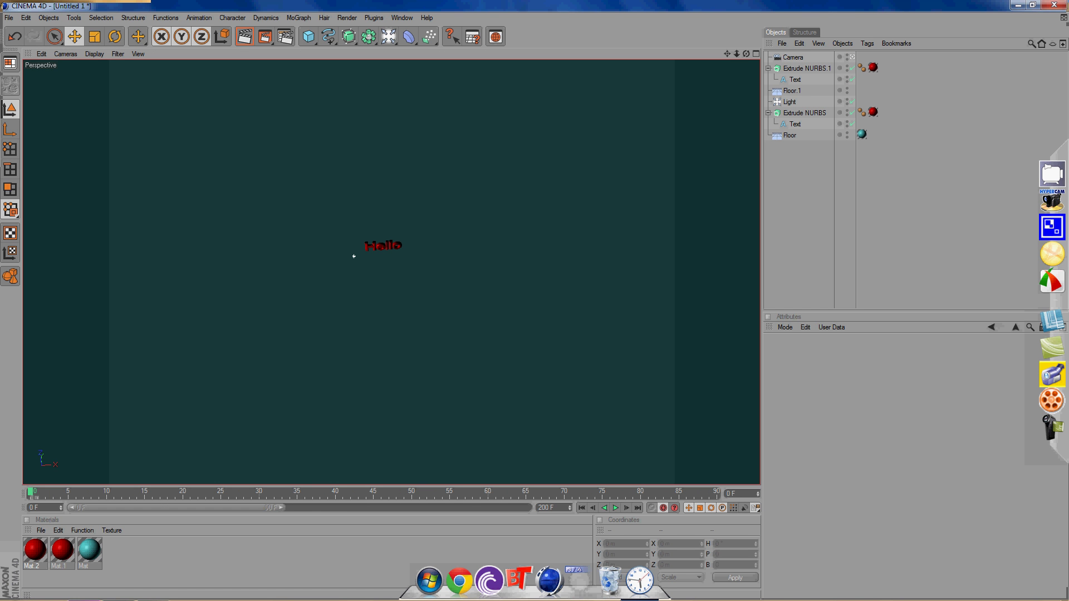
pyautogui.press('F8')
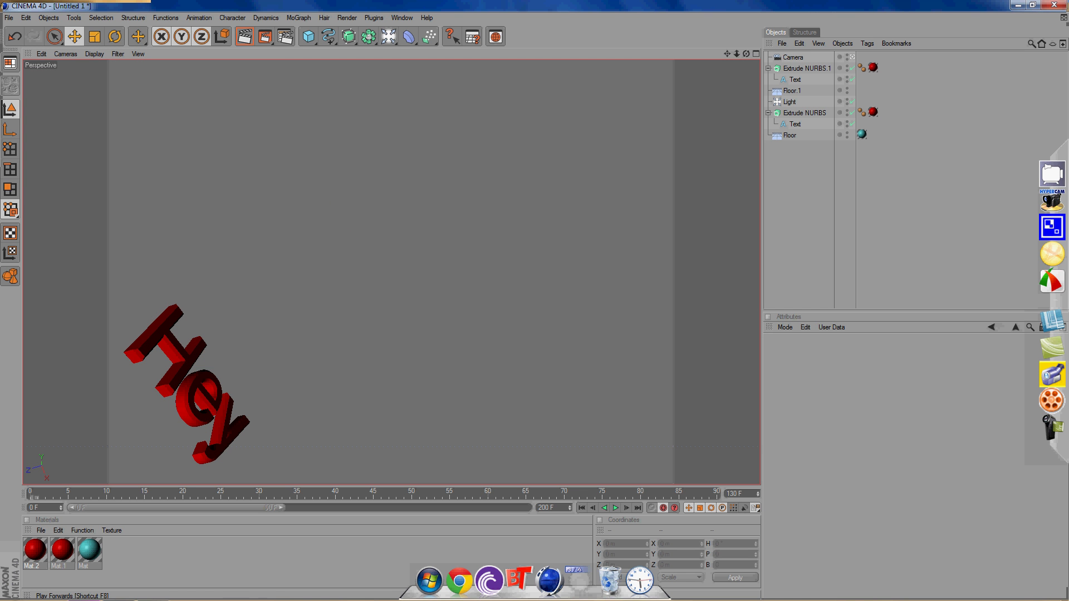
pyautogui.press('F8')
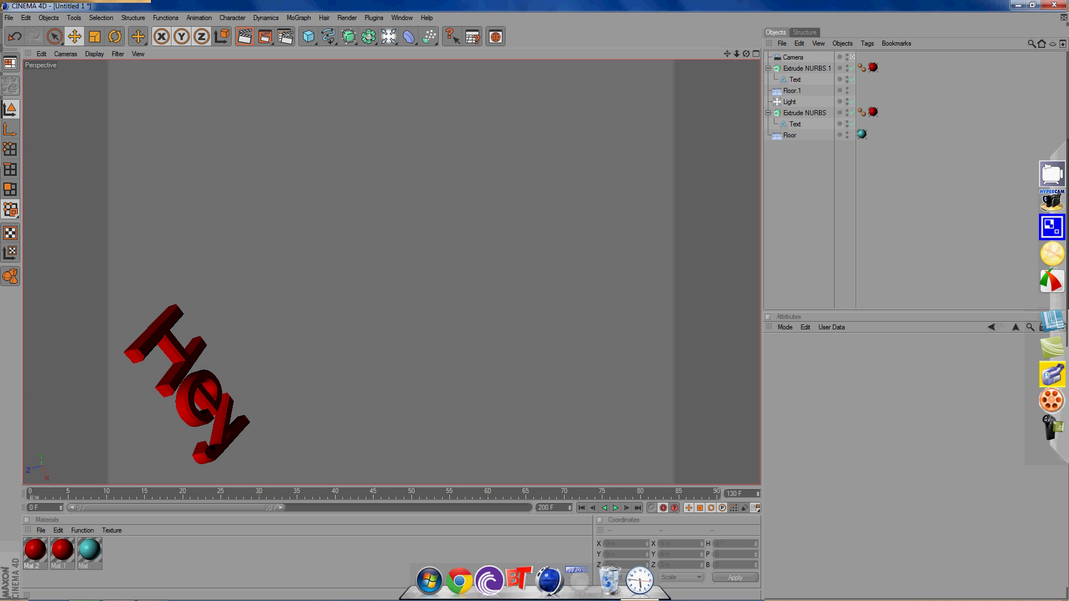
# - Go to frame 199 and swing the camera away from the "Hey" text to face the horizon of the teal floor
pyautogui.moveTo(176, 507); pyautogui.dragTo(422, 508)
pyautogui.moveTo(183, 492); pyautogui.dragTo(717, 492)
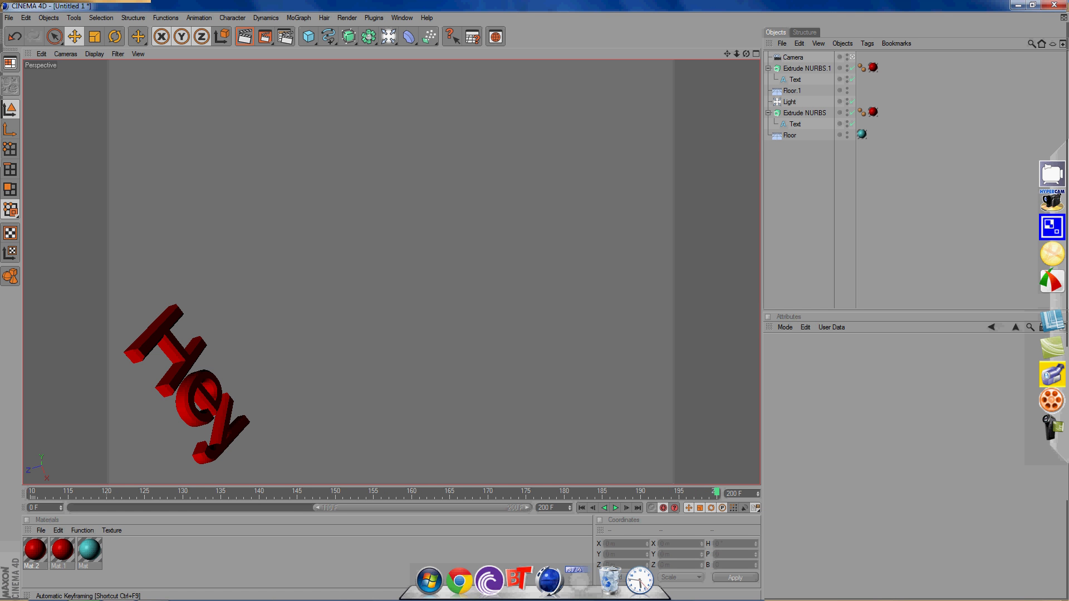
pyautogui.moveTo(717, 492)
pyautogui.mouseDown()
pyautogui.moveTo(30, 491)
pyautogui.moveTo(143, 491)
pyautogui.mouseUp()
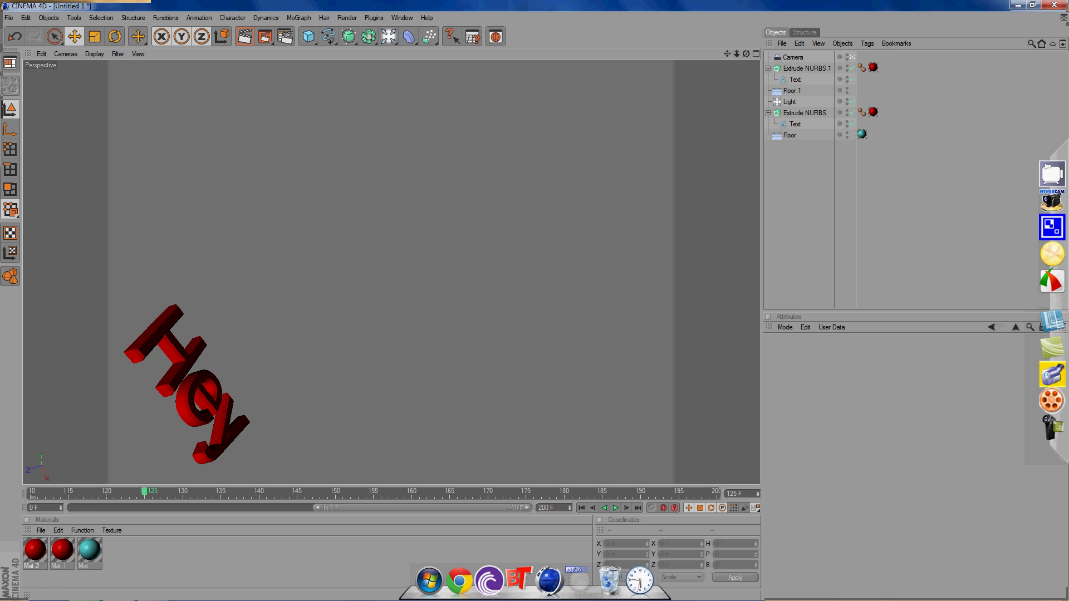
pyautogui.moveTo(145, 492); pyautogui.dragTo(709, 492)
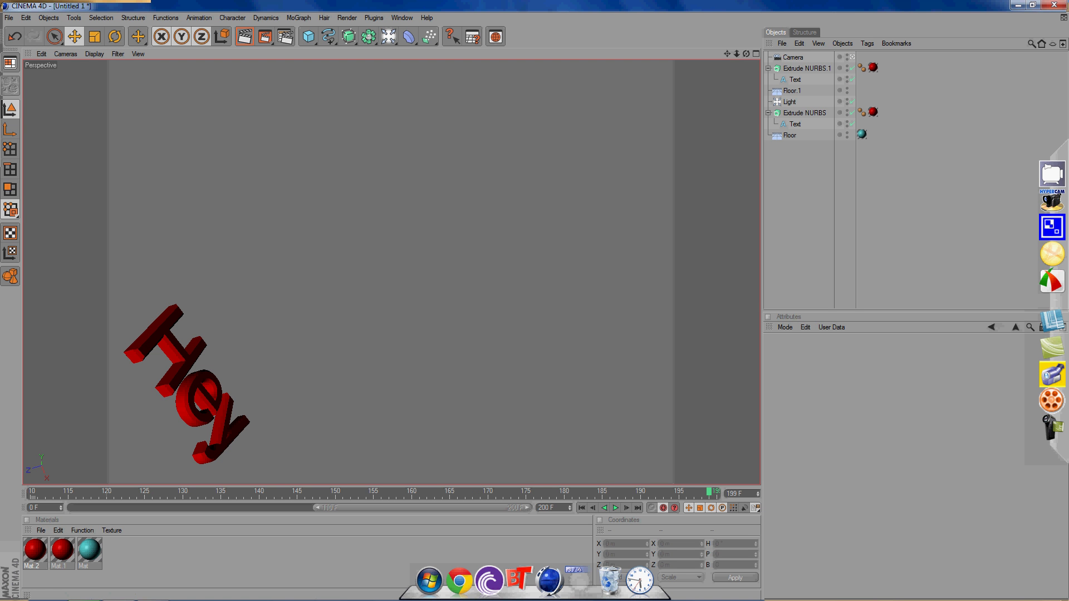
pyautogui.moveTo(746, 54)
pyautogui.mouseDown()
pyautogui.moveTo(763, 28)
pyautogui.moveTo(763, 64)
pyautogui.mouseUp()
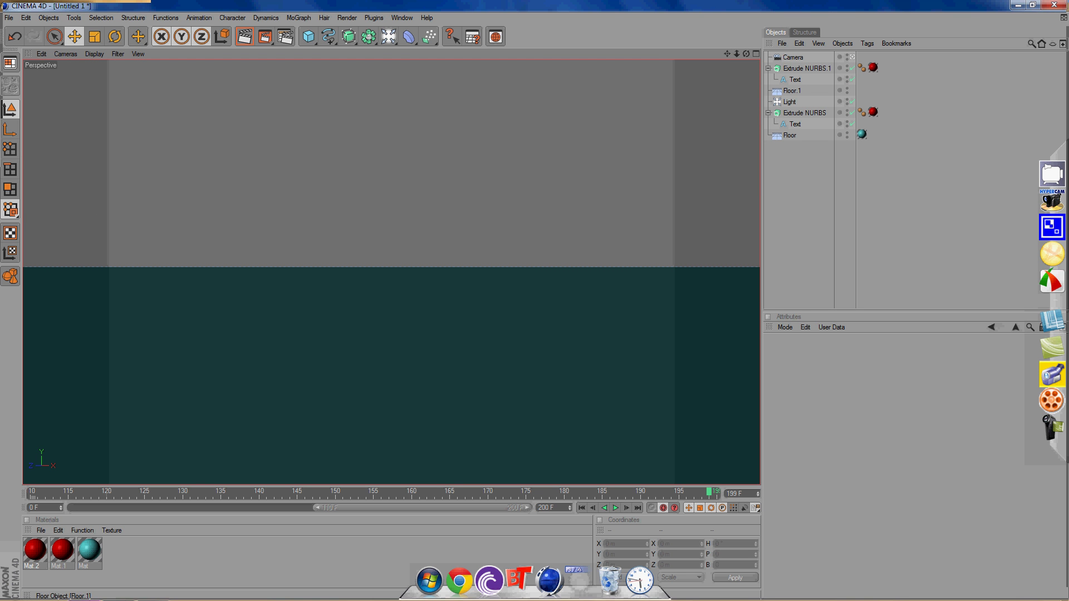
# - Select the "Hello" text object, shift the camera slightly, and turn it along the horizon at frame 200
pyautogui.click(795, 124)
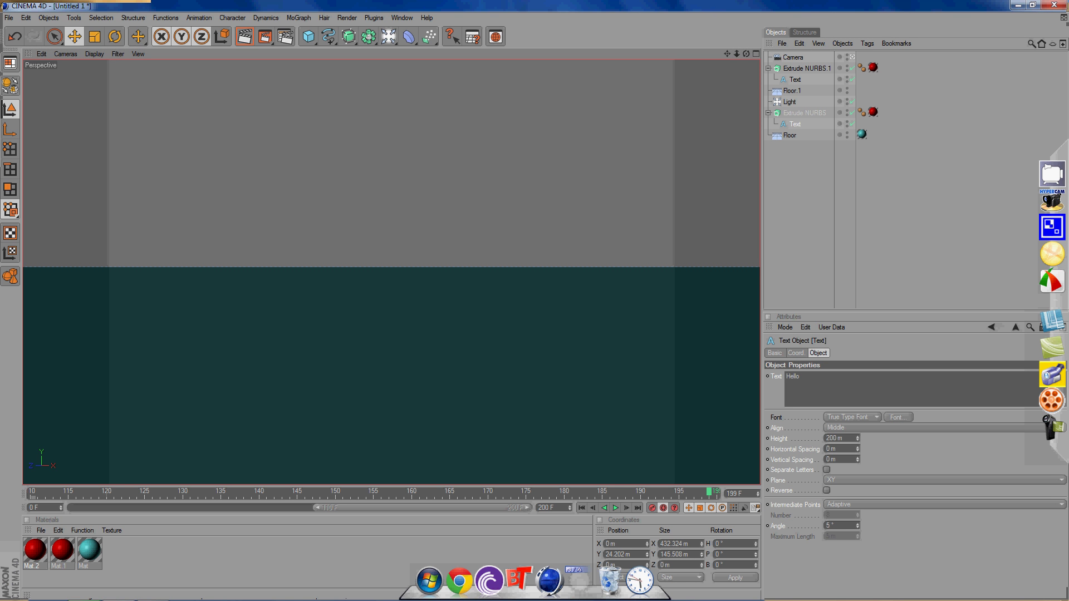
pyautogui.moveTo(746, 54); pyautogui.dragTo(690, 51)
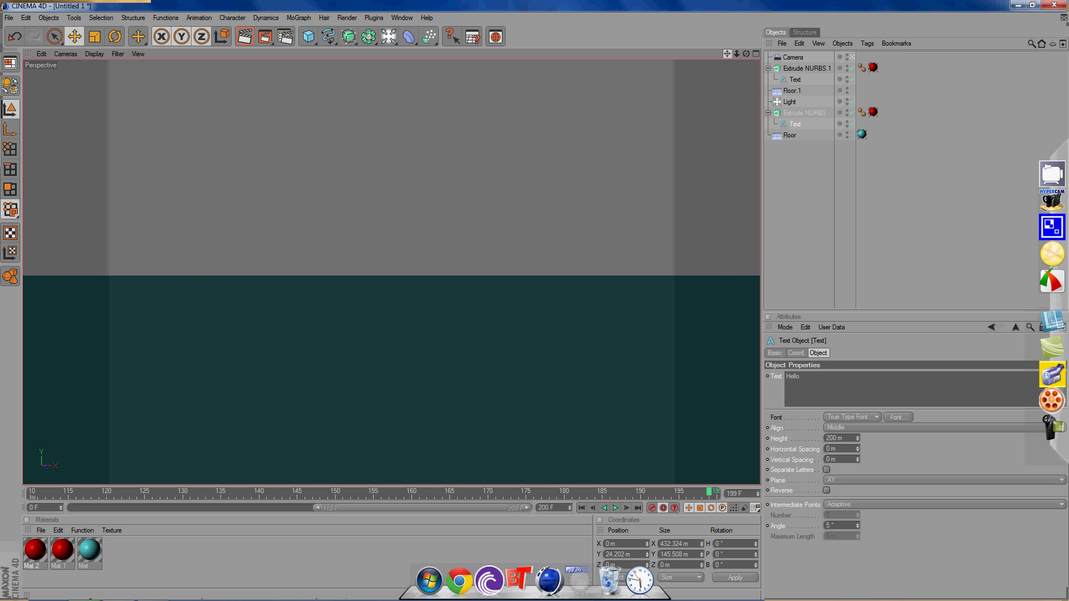
pyautogui.moveTo(727, 54)
pyautogui.mouseDown()
pyautogui.moveTo(727, 85)
pyautogui.moveTo(746, 58)
pyautogui.moveTo(746, 156)
pyautogui.moveTo(746, 49)
pyautogui.moveTo(746, 62)
pyautogui.mouseUp()
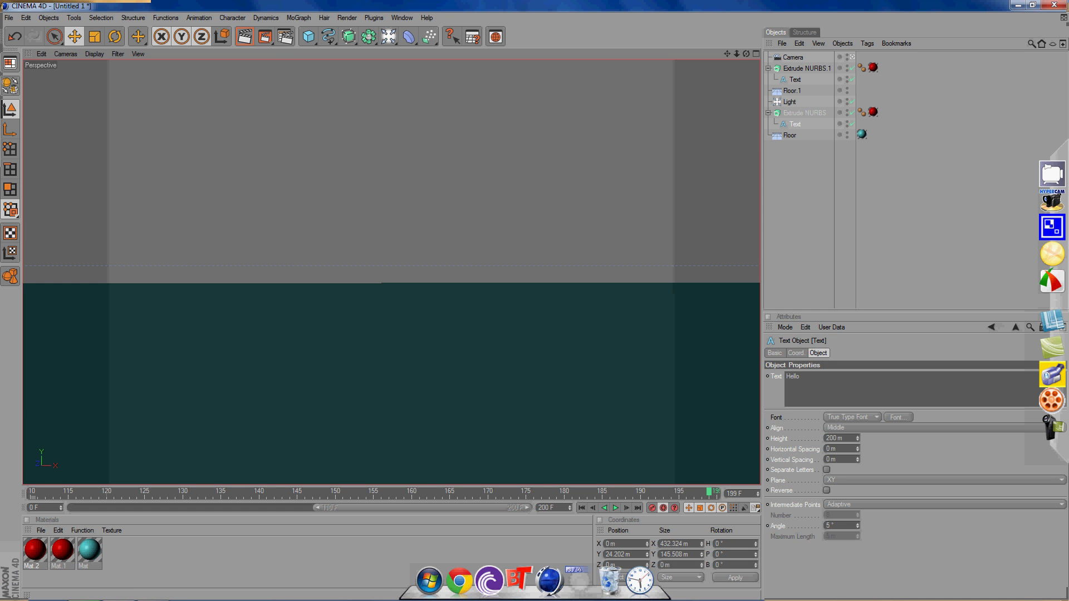
pyautogui.click(717, 491)
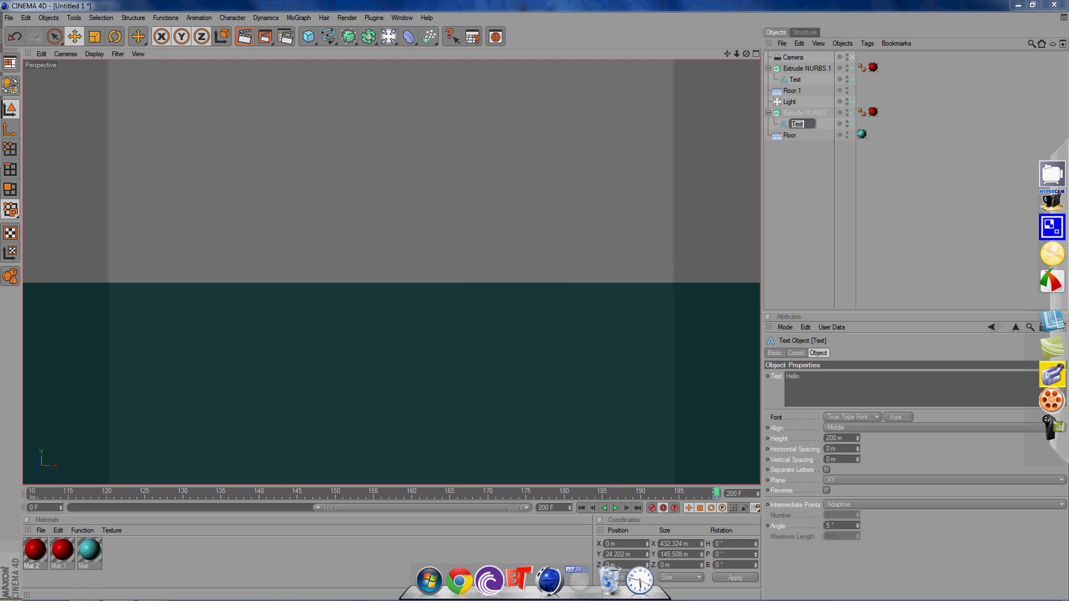
pyautogui.moveTo(746, 54); pyautogui.dragTo(484, 54)
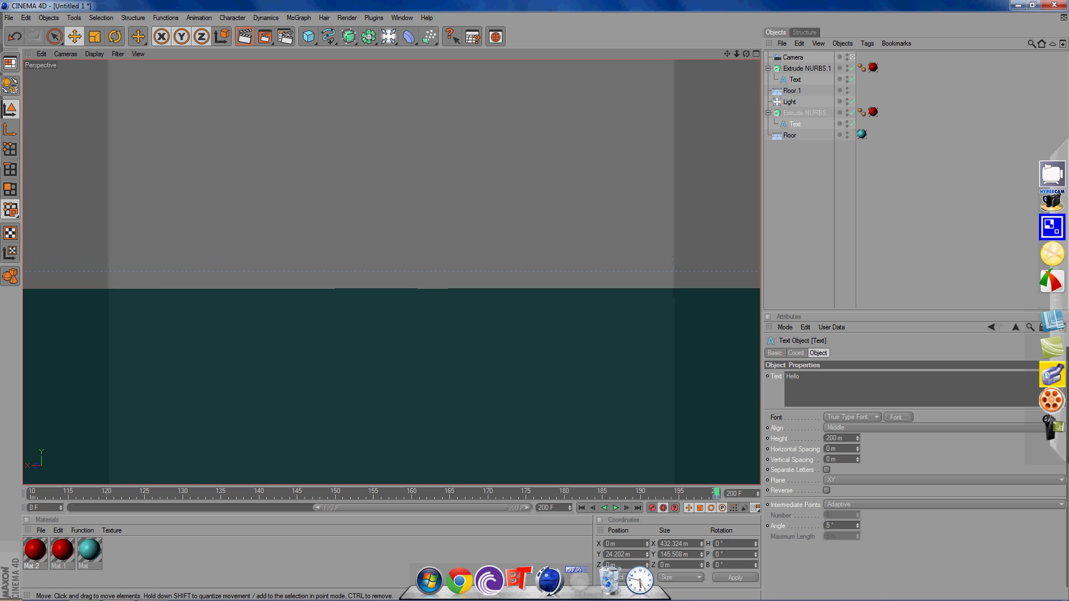
# - Return to frame 0, play the animation again, and stop it at about frame 159
pyautogui.moveTo(423, 508); pyautogui.dragTo(176, 508)
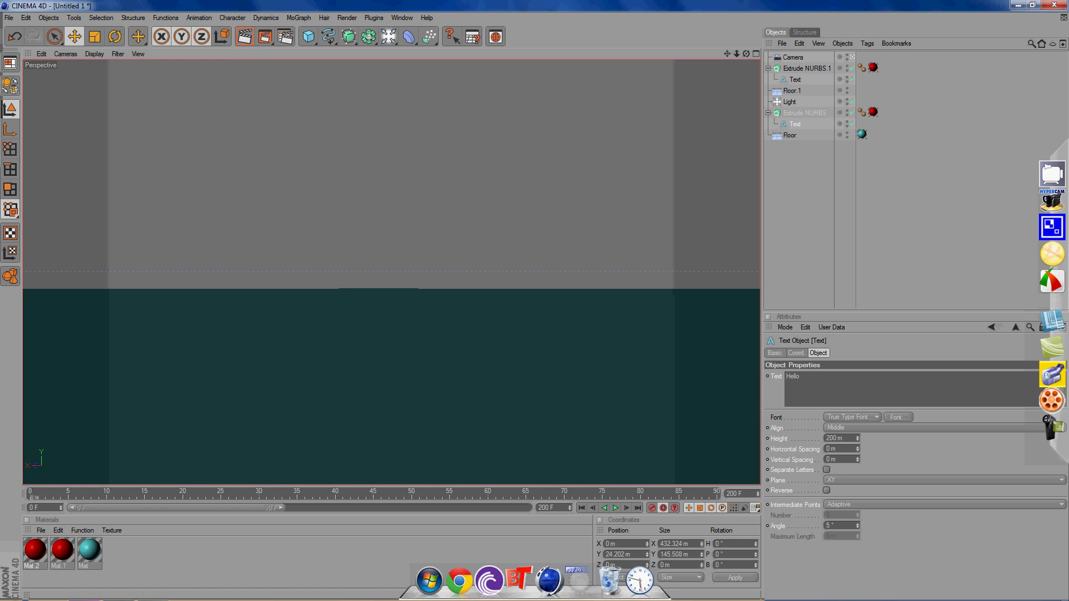
pyautogui.click(30, 491)
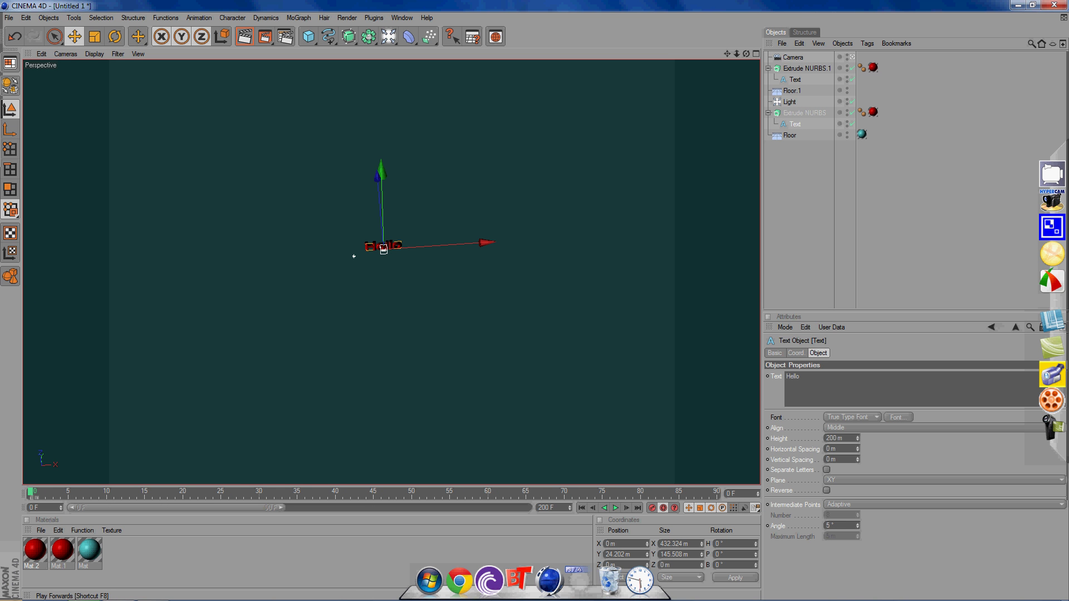
pyautogui.press('F8')
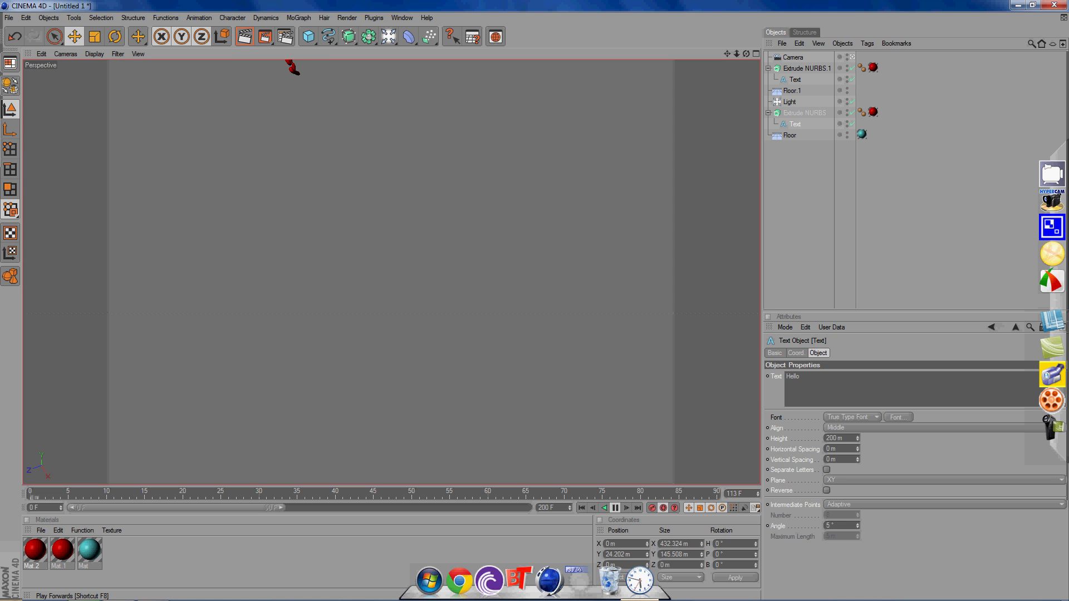
pyautogui.click(615, 508)
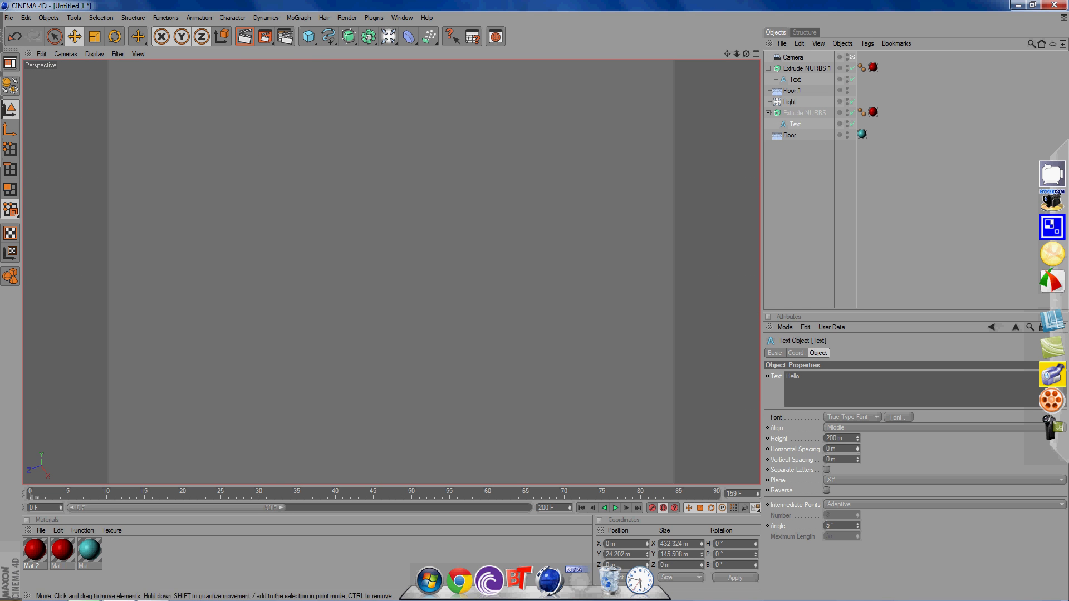
# - Quit CINEMA 4D without saving the changes to the project "Untitled 1"
pyautogui.hotkey('alt', 'F4')
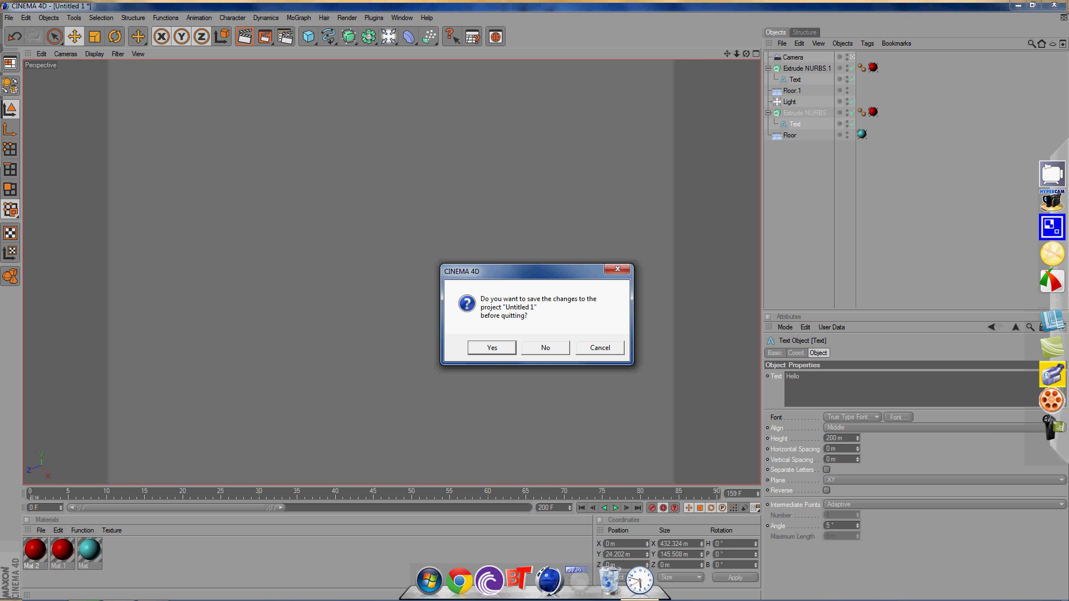
pyautogui.press('Tab')
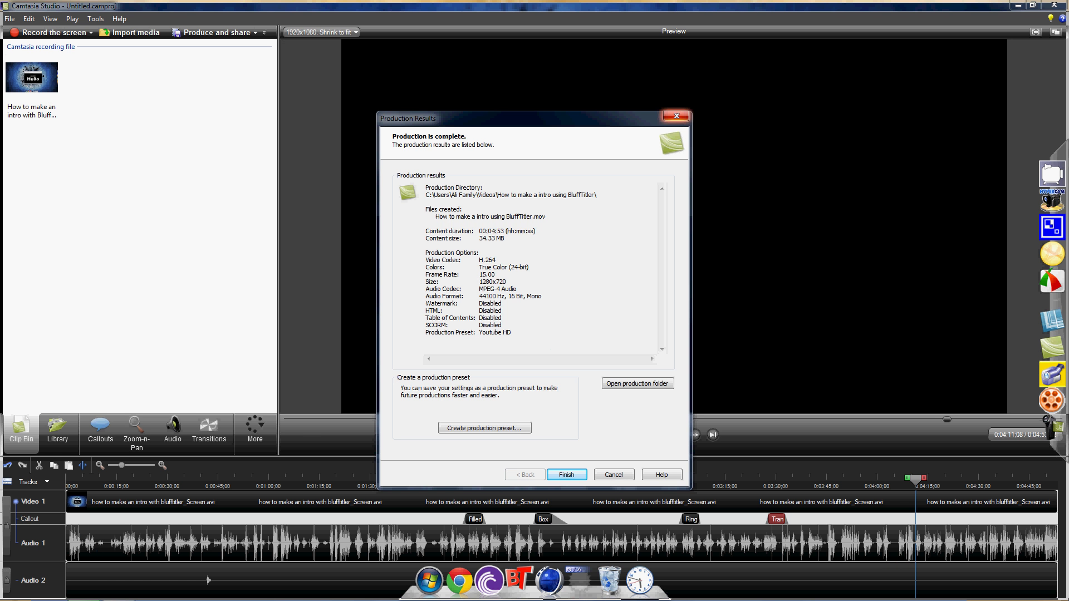
# - Switch to Camtasia Studio, dismiss the production results, and shrink and minimize its window to clear the desktop
pyautogui.click(676, 116)
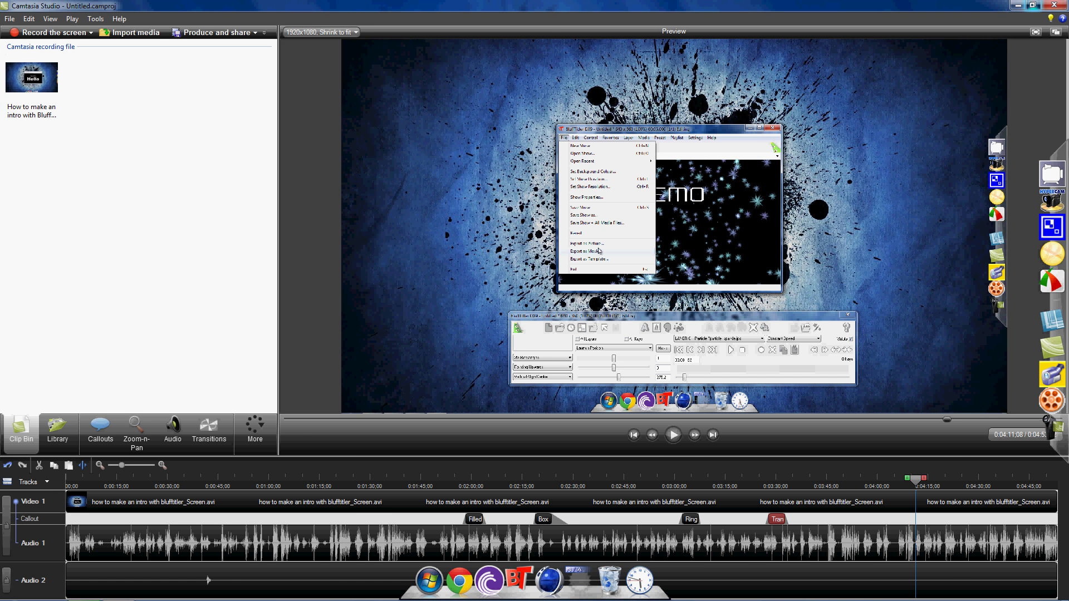
pyautogui.click(1033, 4)
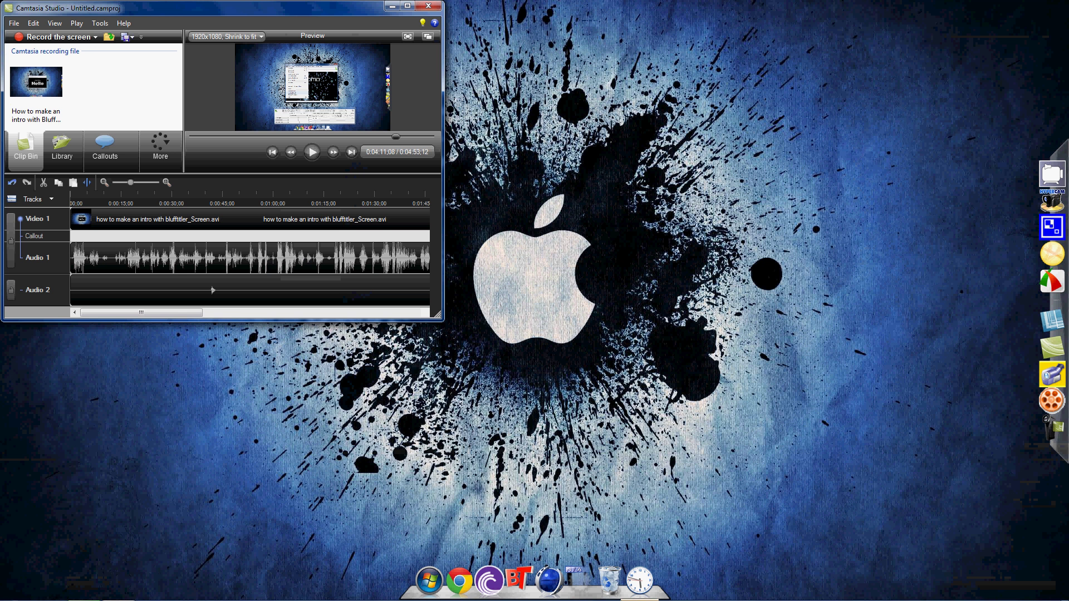
pyautogui.click(396, 4)
pyautogui.moveTo(686, 132); pyautogui.dragTo(438, 386)
pyautogui.moveTo(694, 102); pyautogui.dragTo(414, 446)
pyautogui.moveTo(359, 83); pyautogui.dragTo(689, 494)
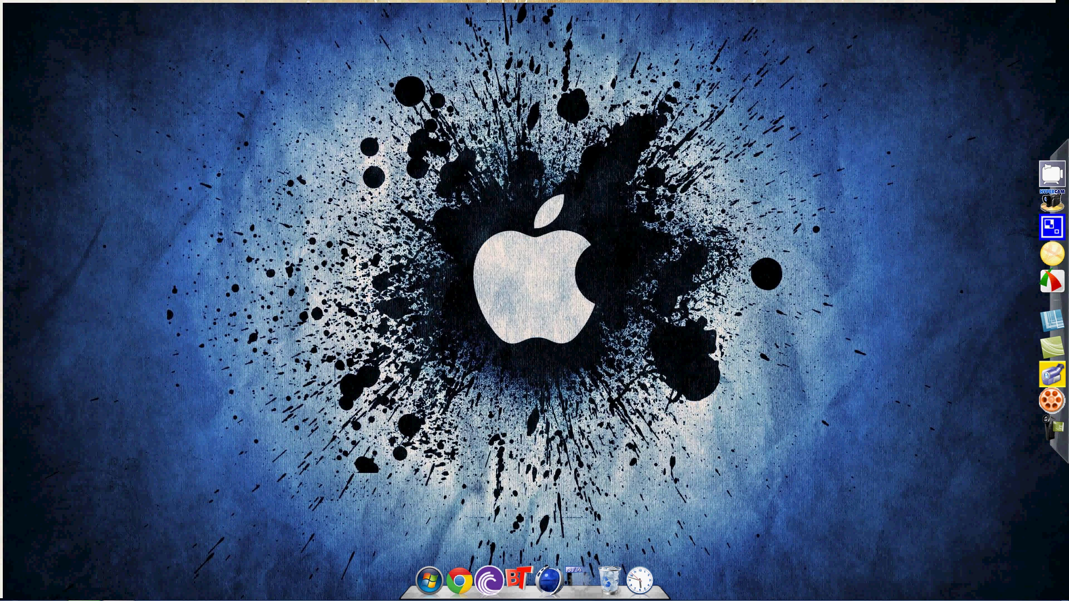
pyautogui.moveTo(705, 161); pyautogui.dragTo(430, 387)
pyautogui.moveTo(400, 125); pyautogui.dragTo(579, 381)
pyautogui.moveTo(400, 382); pyautogui.dragTo(400, 382)
# - Search the installed programs for "sna", launch Snagit 10, and move its window to the middle of the desktop
pyautogui.click(15, 589)
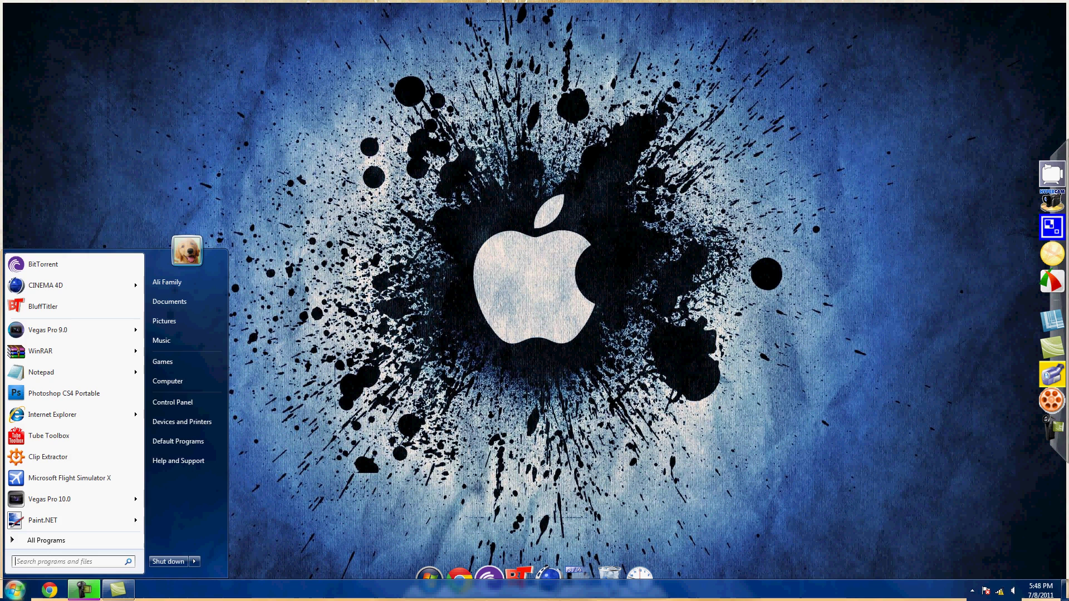
pyautogui.write('sna')
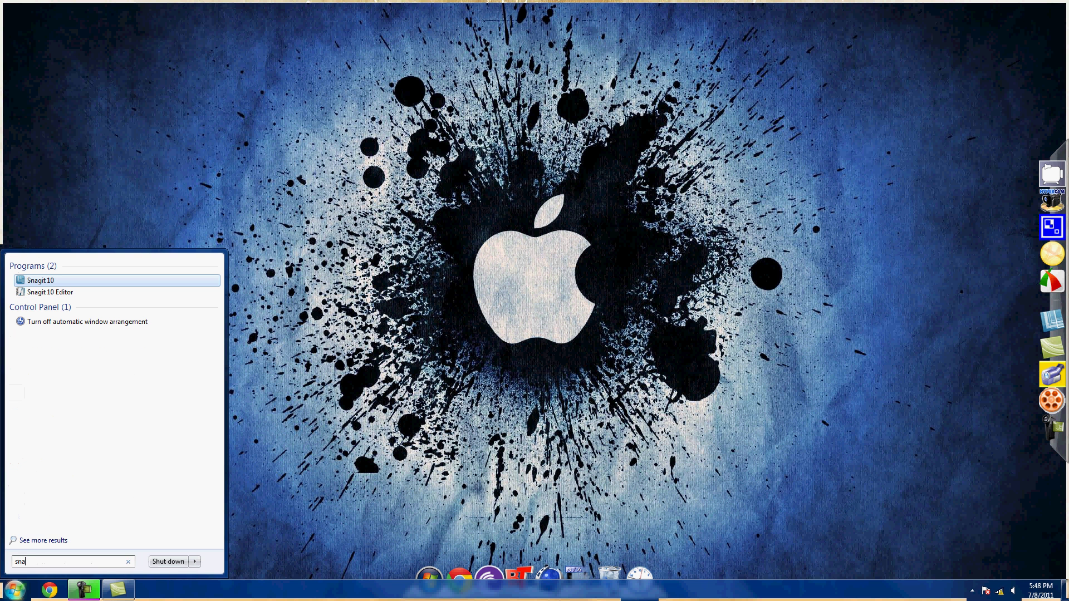
pyautogui.press('Return')
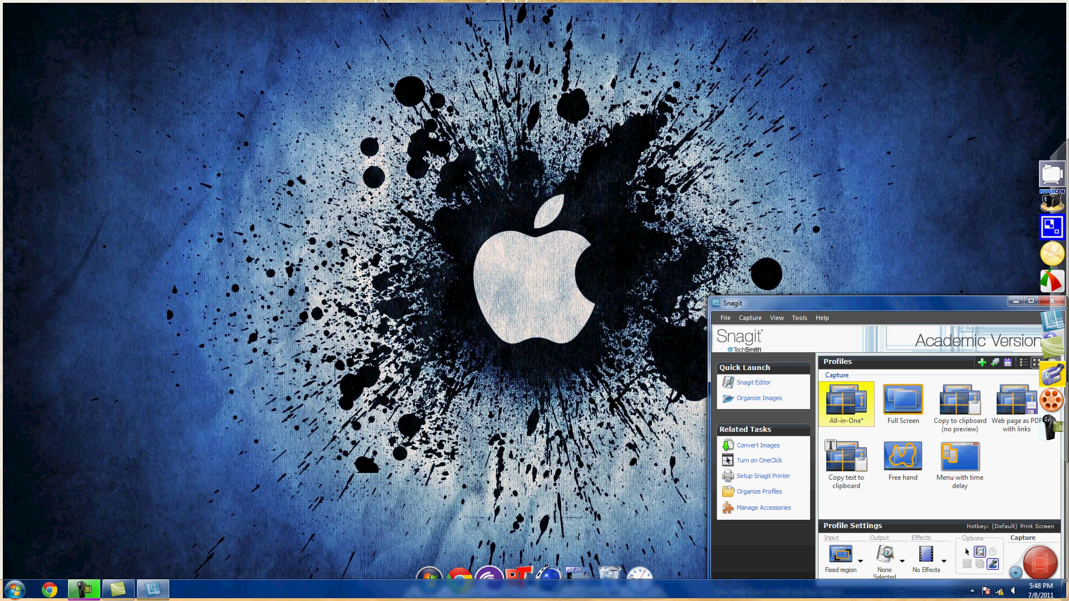
pyautogui.moveTo(869, 304); pyautogui.dragTo(603, 128)
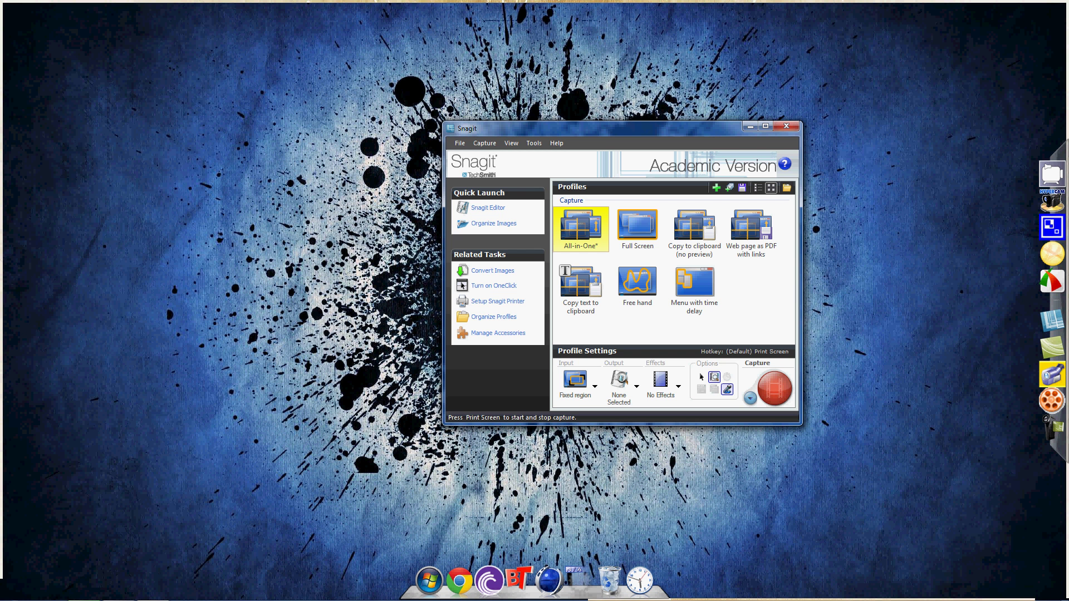